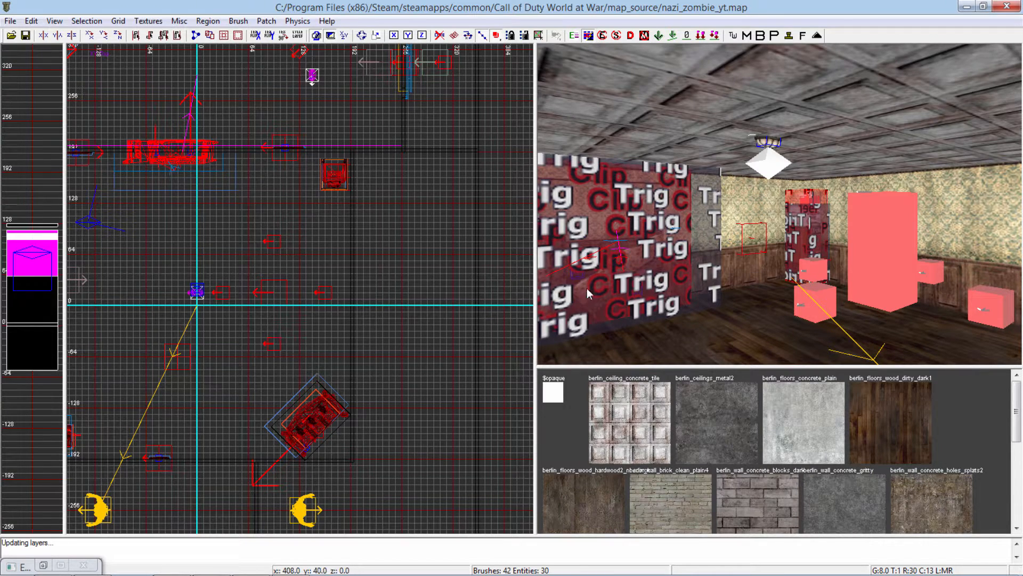
Step: Add the key script_flag with the value zone_two_init to the zombie_debris trigger around the debris
{"action": "right_click_drag", "start_coordinate": [690, 305], "coordinate": [669, 306]}
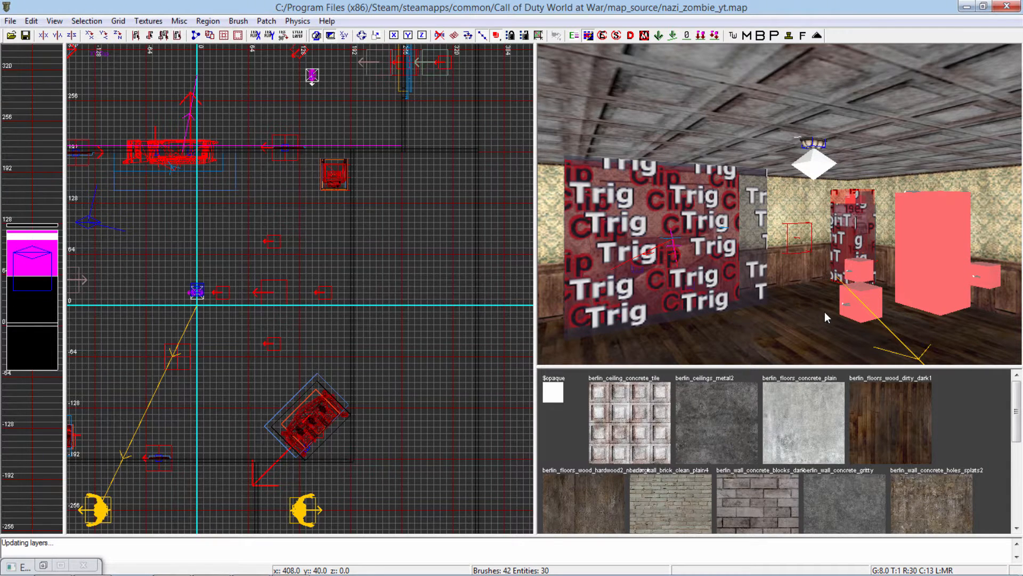
{"action": "right_click_drag", "start_coordinate": [824, 312], "coordinate": [824, 312]}
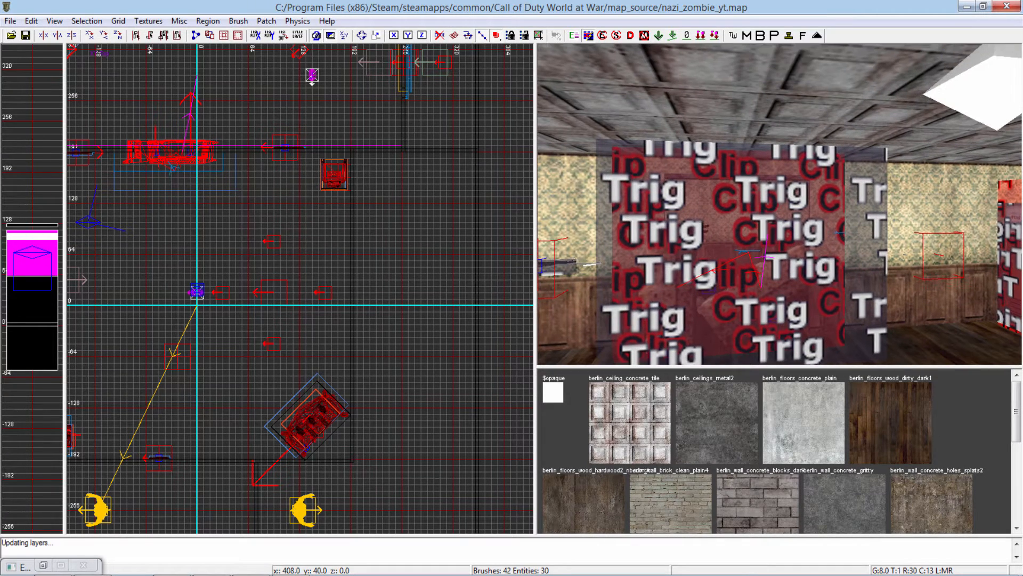
{"action": "left_click", "coordinate": [779, 315], "text": "shift"}
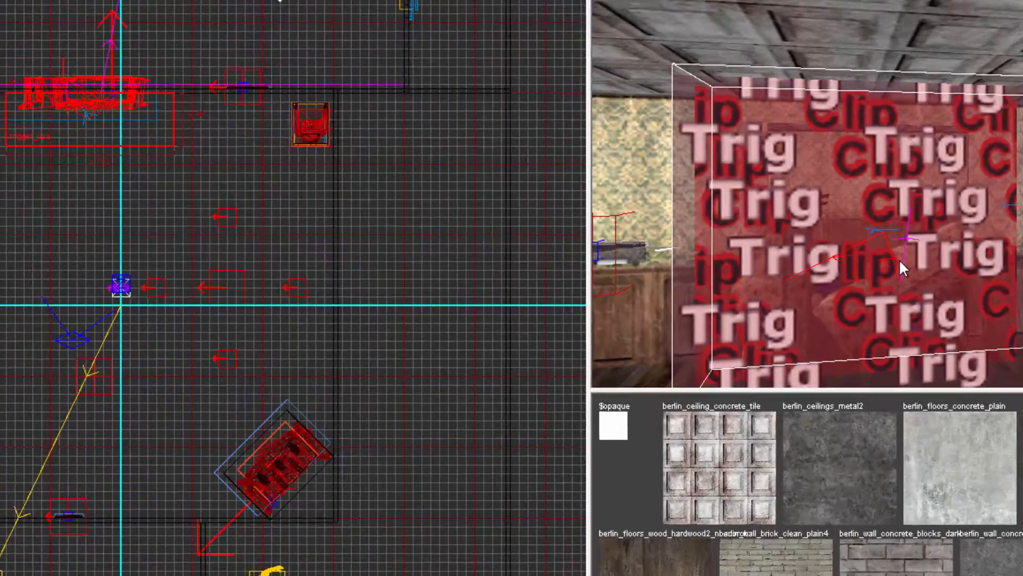
{"action": "key", "text": "n"}
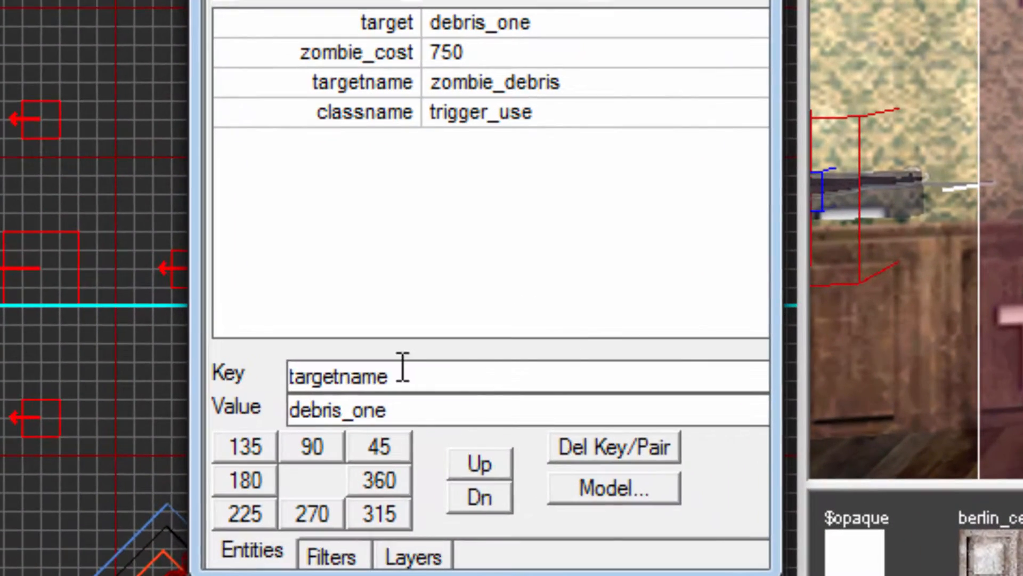
{"action": "left_click_drag", "start_coordinate": [405, 328], "coordinate": [359, 329]}
{"action": "type", "text": "script_flag"}
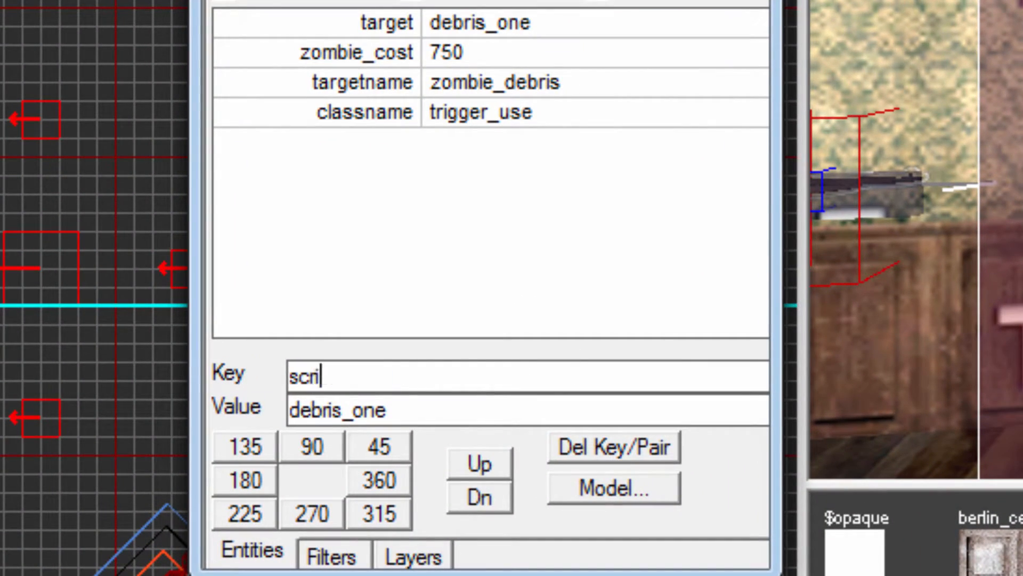
{"action": "double_click", "coordinate": [471, 418]}
{"action": "type", "text": "zone_two_"}
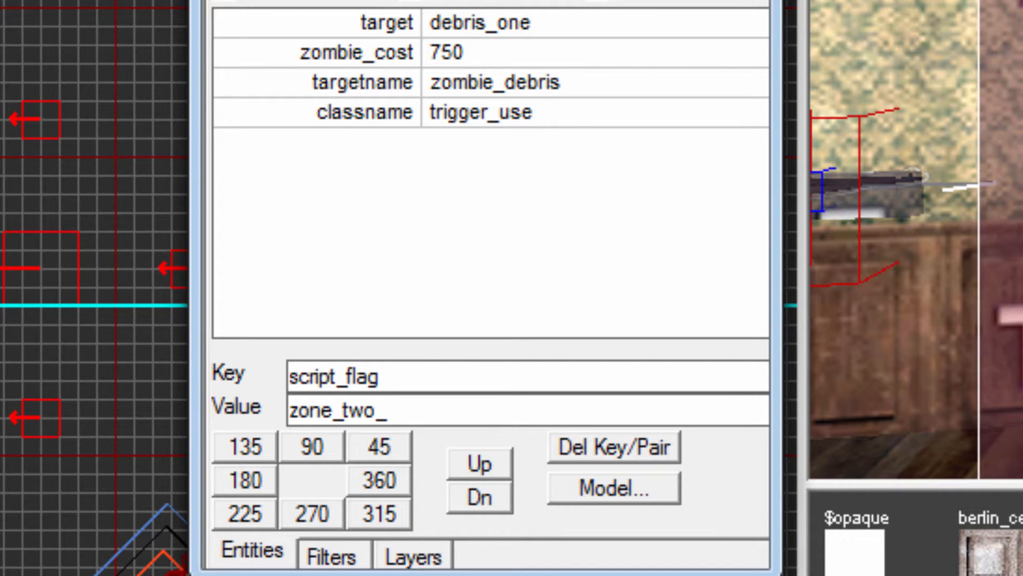
{"action": "type", "text": "init"}
{"action": "key", "text": "Return"}
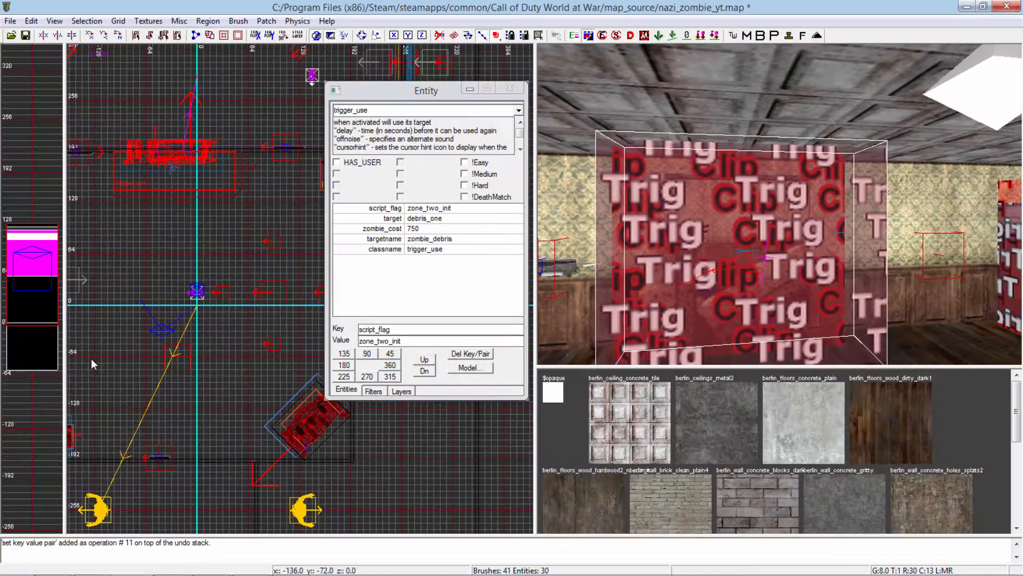
Step: Review the debris trigger's script_flag value and compare it with the targetname of the second room's info_volume
{"action": "double_click", "coordinate": [376, 341]}
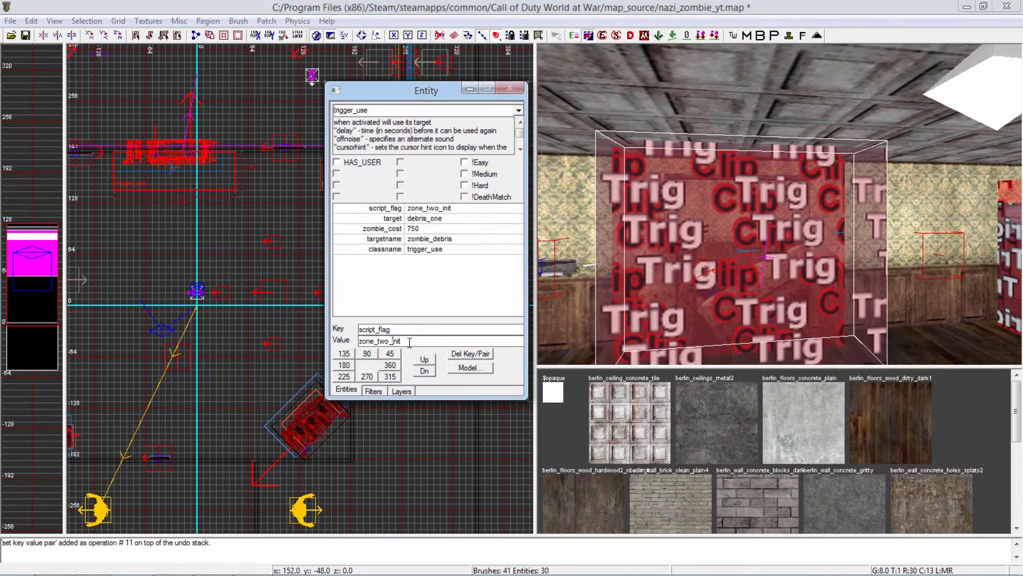
{"action": "left_click", "coordinate": [377, 342]}
{"action": "left_click_drag", "start_coordinate": [361, 341], "coordinate": [379, 341]}
{"action": "left_click", "coordinate": [417, 340]}
{"action": "left_click", "coordinate": [470, 89]}
{"action": "key", "text": "Escape"}
{"action": "right_click_drag", "start_coordinate": [722, 264], "coordinate": [738, 262]}
{"action": "left_click", "coordinate": [738, 262], "text": "shift"}
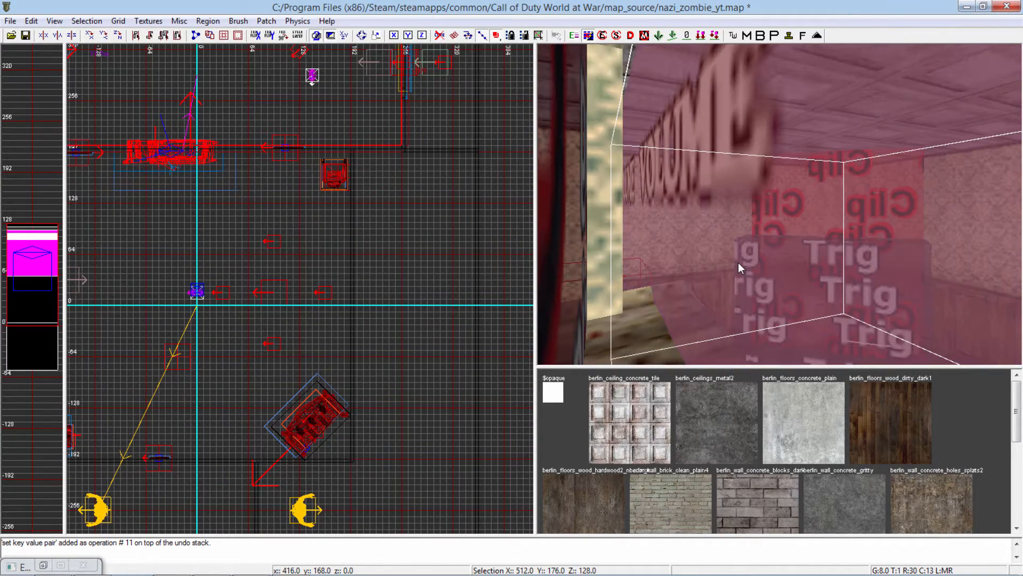
{"action": "key", "text": "n"}
{"action": "left_click", "coordinate": [470, 88]}
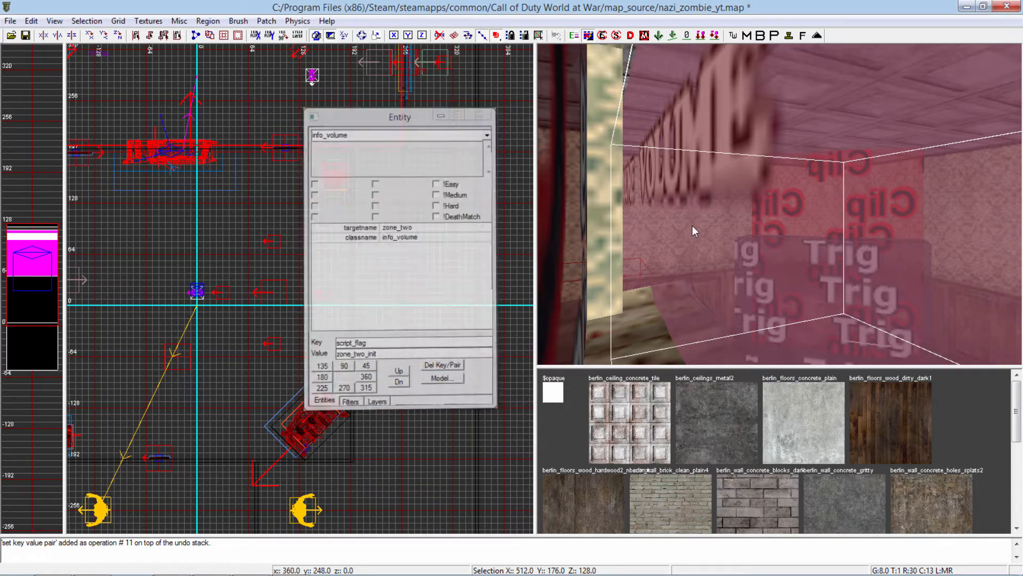
{"action": "key", "text": "Escape"}
Step: Reselect the debris trigger and re-examine its script_flag value in the entity properties
{"action": "right_click_drag", "start_coordinate": [693, 226], "coordinate": [708, 228]}
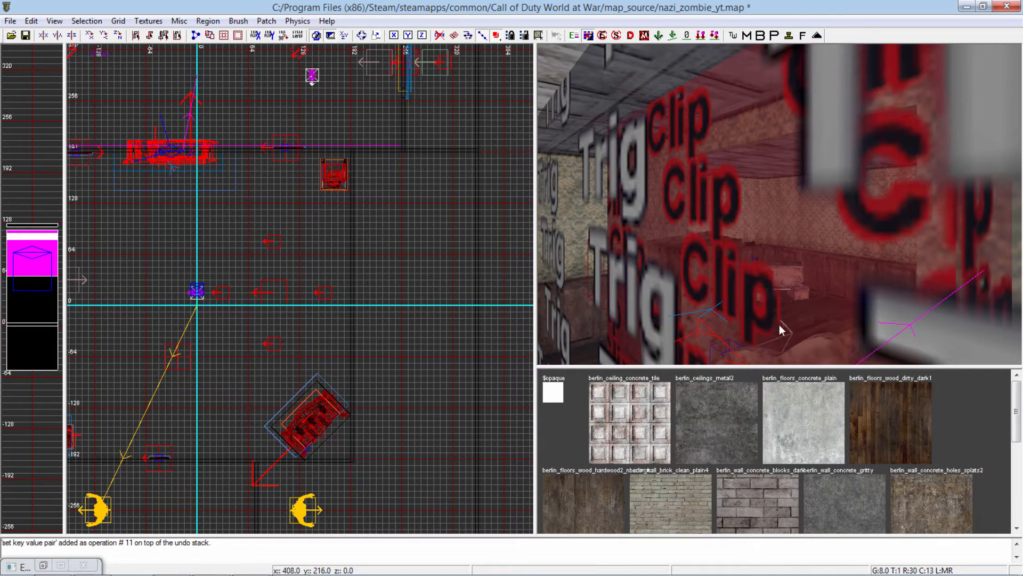
{"action": "right_click_drag", "start_coordinate": [779, 324], "coordinate": [764, 324]}
{"action": "left_click", "coordinate": [764, 324], "text": "shift"}
{"action": "key", "text": "n"}
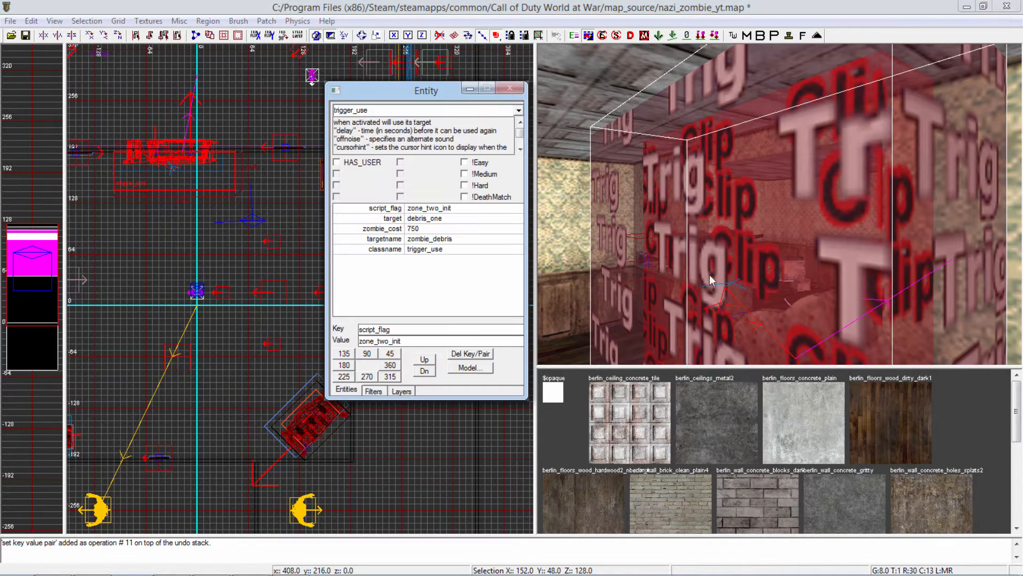
{"action": "left_click_drag", "start_coordinate": [390, 341], "coordinate": [340, 335]}
{"action": "left_click", "coordinate": [399, 341]}
{"action": "mouse_move", "coordinate": [780, 299]}
{"action": "right_mouse_down"}
{"action": "mouse_move", "coordinate": [780, 341]}
{"action": "mouse_move", "coordinate": [791, 338]}
{"action": "mouse_move", "coordinate": [794, 296]}
{"action": "mouse_move", "coordinate": [768, 292]}
{"action": "right_mouse_up"}
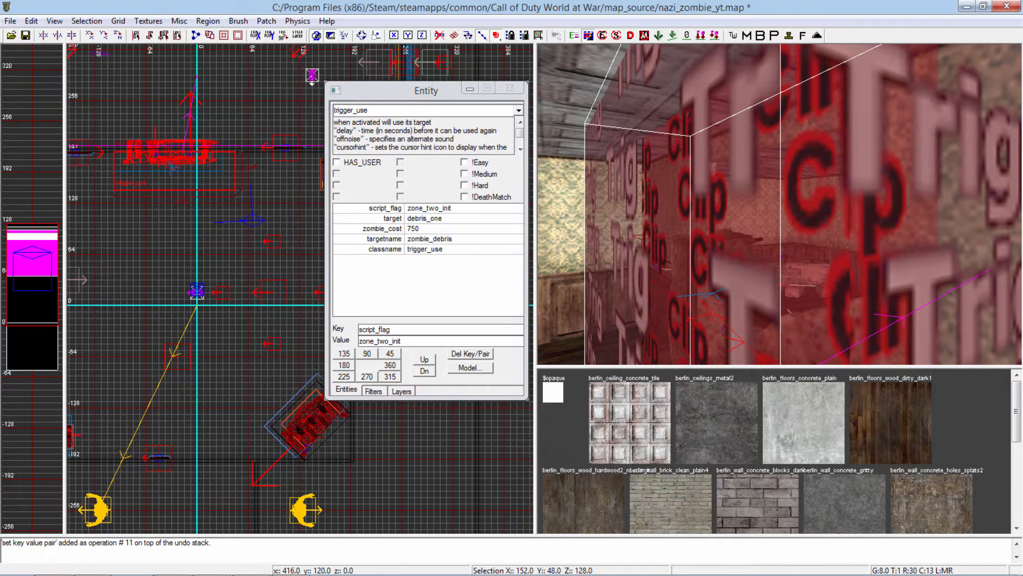
{"action": "left_click", "coordinate": [470, 89]}
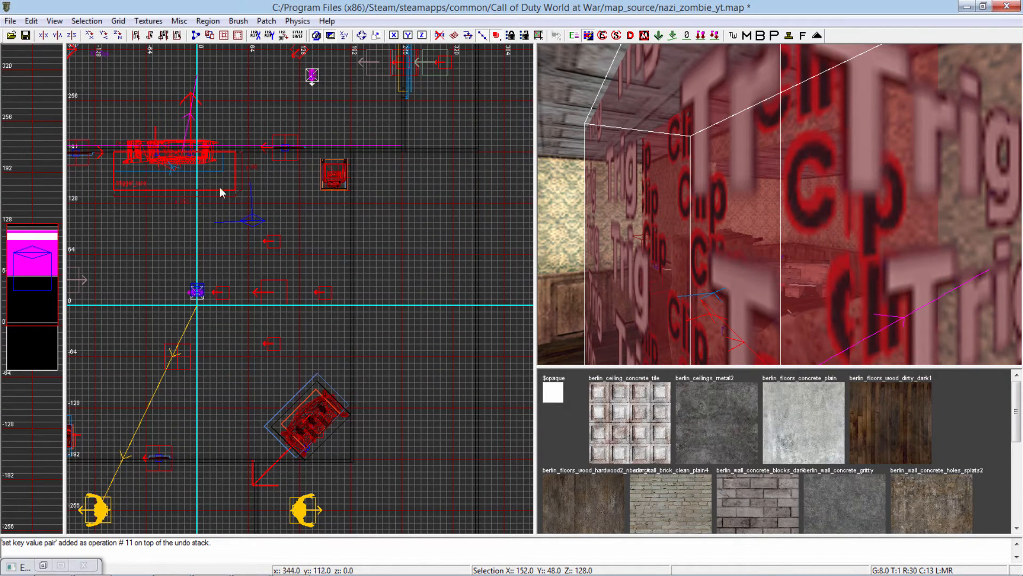
Step: Save the map with the updated debris trigger
{"action": "left_click", "coordinate": [25, 35]}
{"action": "mouse_move", "coordinate": [624, 260]}
{"action": "right_mouse_down"}
{"action": "mouse_move", "coordinate": [549, 261]}
{"action": "mouse_move", "coordinate": [564, 272]}
{"action": "right_mouse_up"}
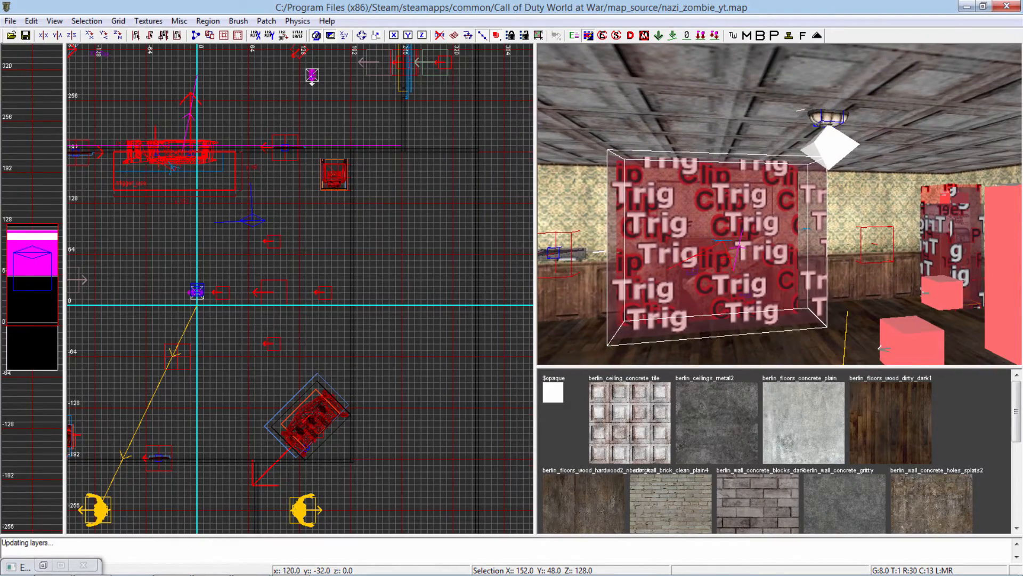
{"action": "scroll", "coordinate": [293, 331], "scroll_direction": "down", "scroll_amount": 2}
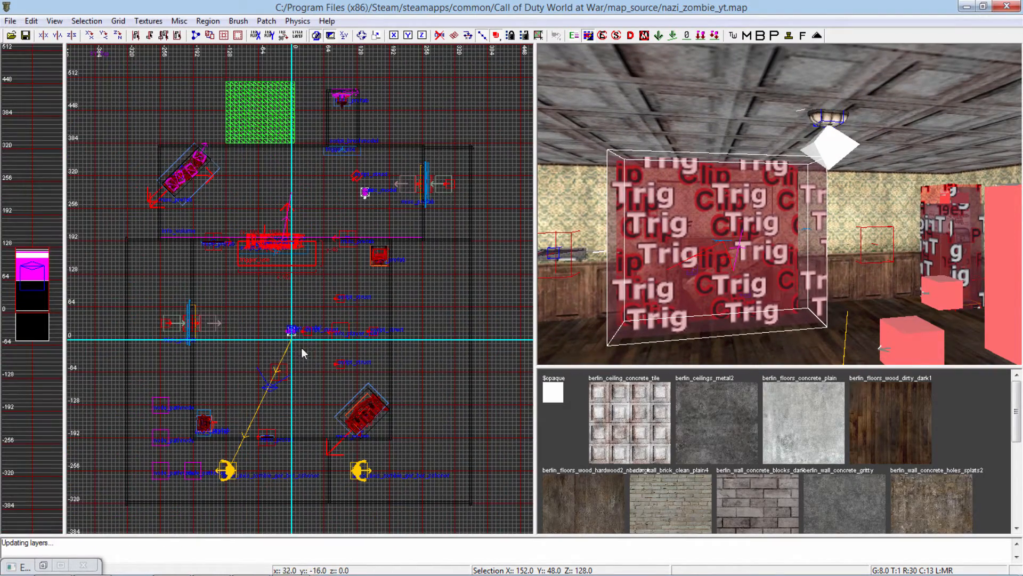
Step: Bring up Sublime Text, then switch to the File Explorer window showing the Call of Duty World at War folder
{"action": "mouse_move", "coordinate": [426, 574]}
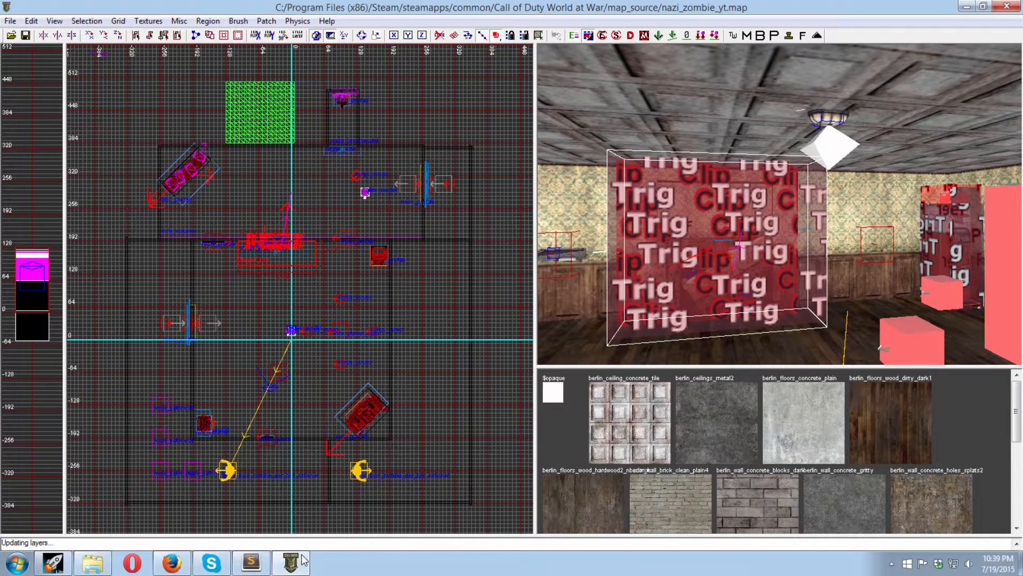
{"action": "left_click", "coordinate": [251, 561]}
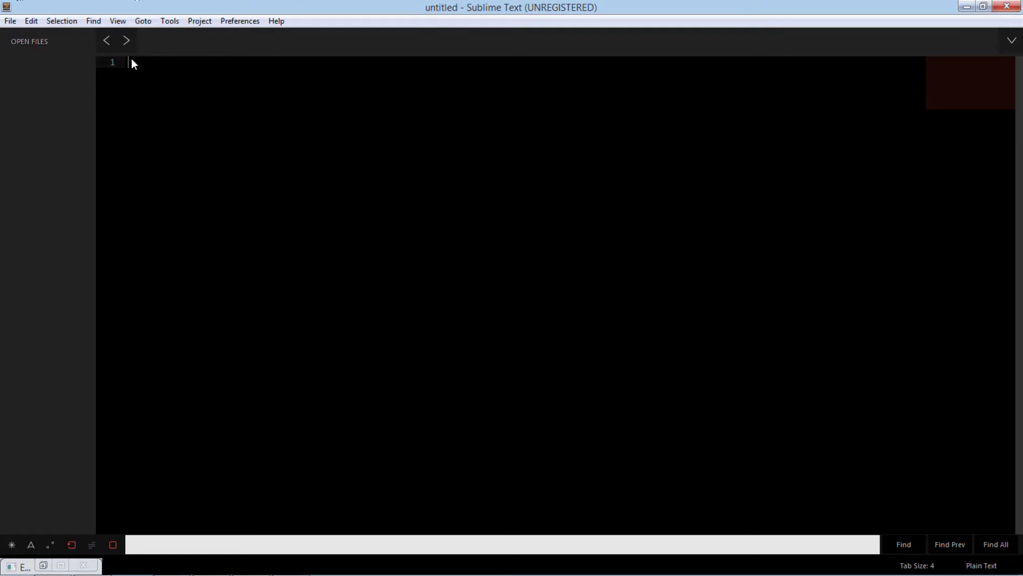
{"action": "mouse_move", "coordinate": [201, 570]}
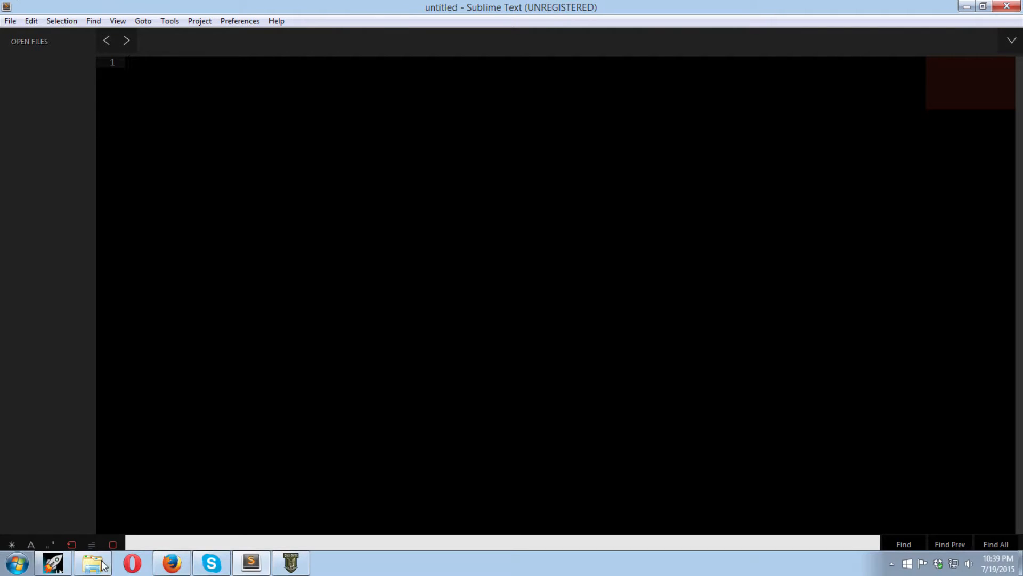
{"action": "left_click", "coordinate": [98, 565]}
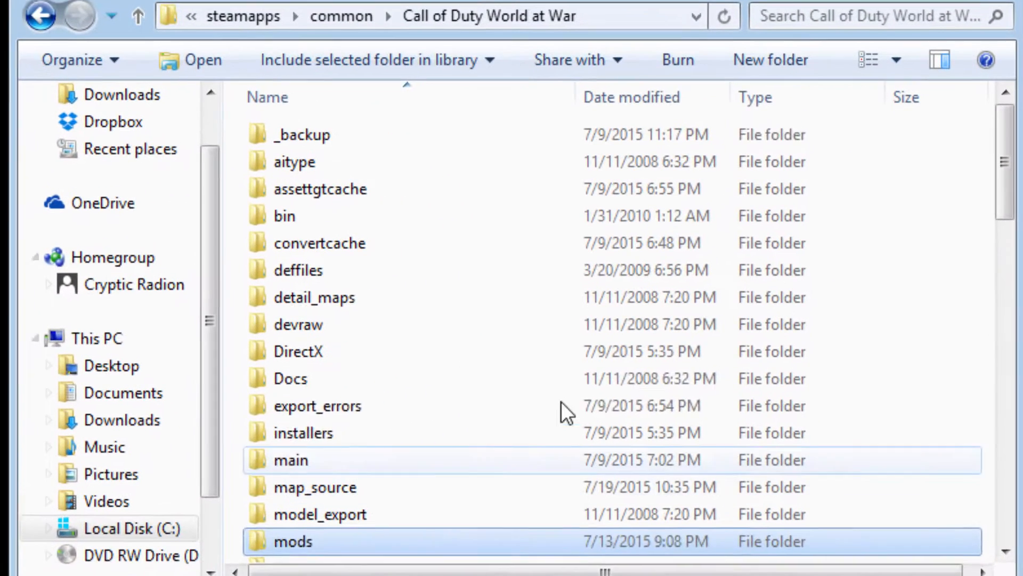
{"action": "left_click", "coordinate": [561, 405]}
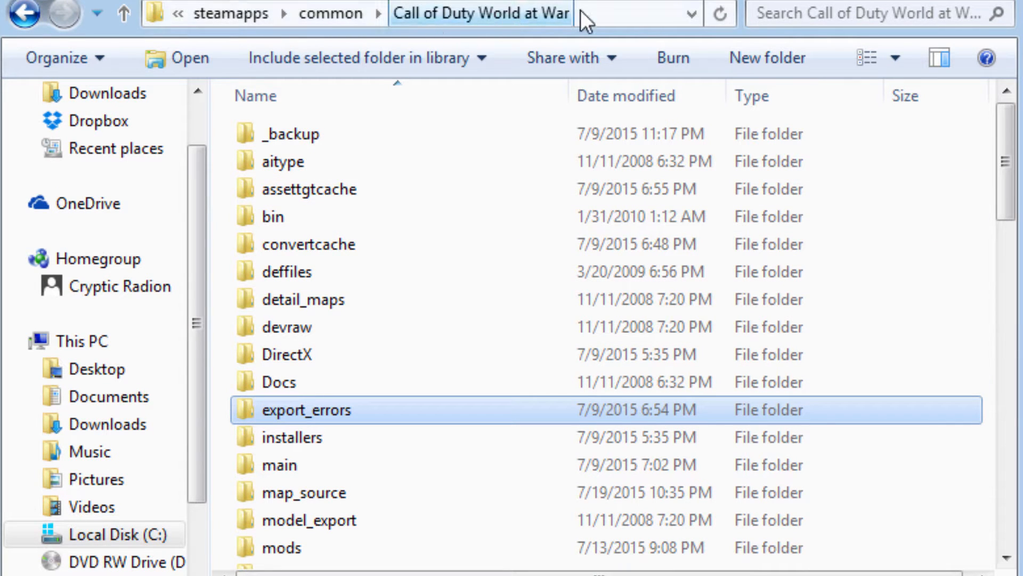
Step: Browse to the raw\maps folder and locate the map script nazi_zombie_yt.gsc
{"action": "left_click", "coordinate": [432, 299]}
{"action": "scroll", "coordinate": [430, 452], "scroll_direction": "down", "scroll_amount": 2}
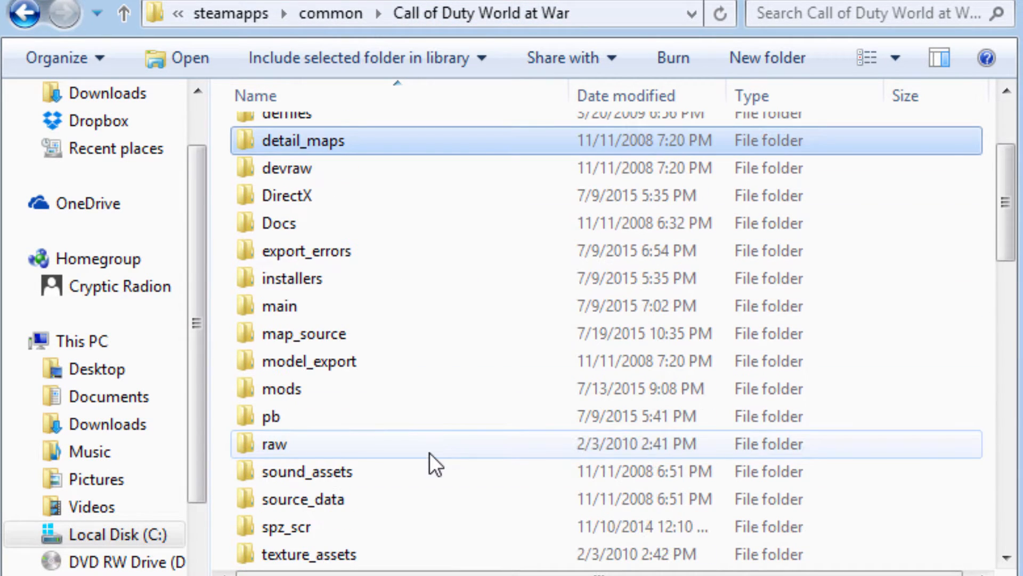
{"action": "double_click", "coordinate": [430, 453]}
{"action": "scroll", "coordinate": [429, 452], "scroll_direction": "down", "scroll_amount": 4}
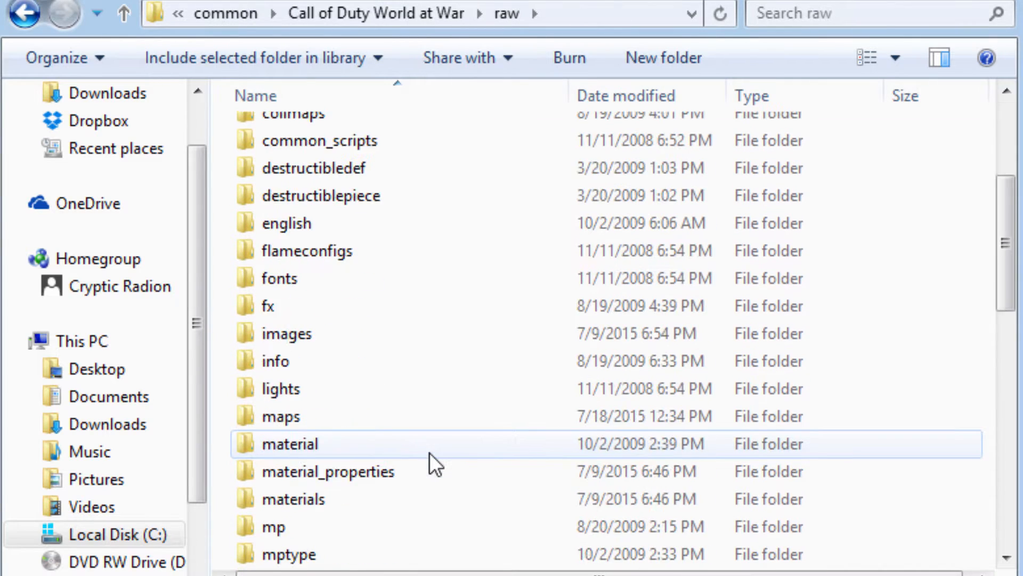
{"action": "double_click", "coordinate": [386, 333]}
{"action": "scroll", "coordinate": [395, 394], "scroll_direction": "down", "scroll_amount": 5}
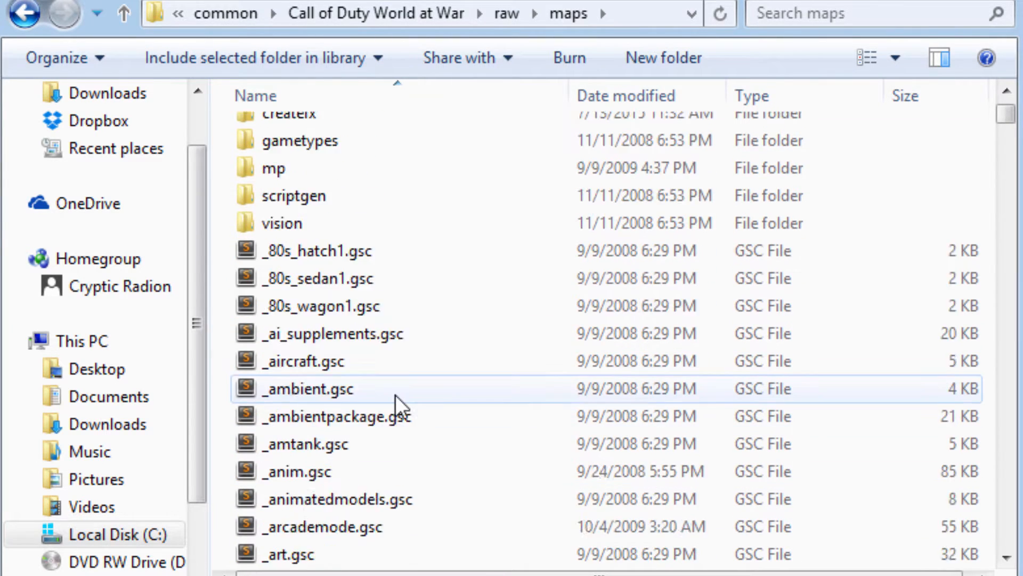
{"action": "scroll", "coordinate": [395, 394], "scroll_direction": "down", "scroll_amount": 20}
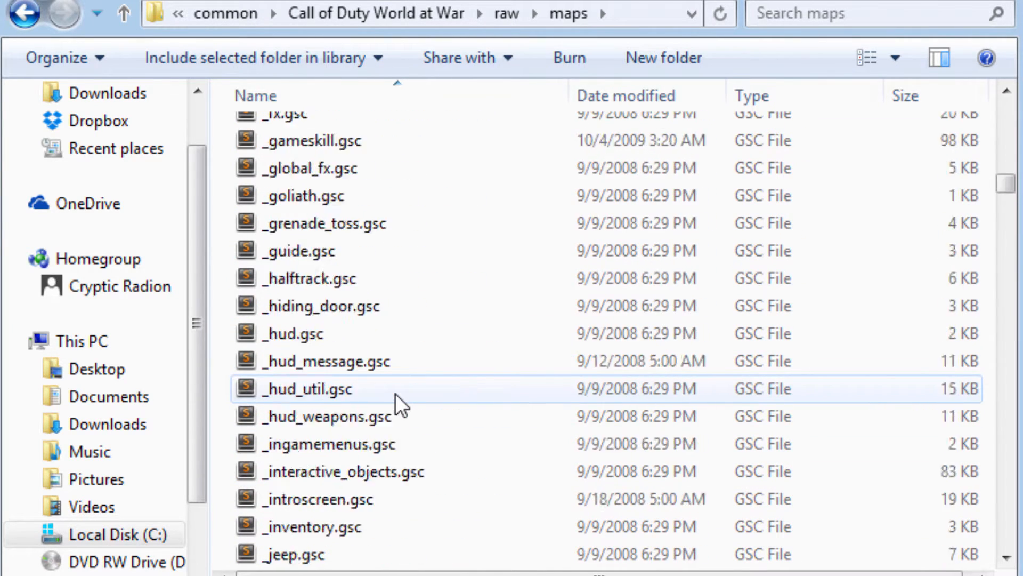
{"action": "scroll", "coordinate": [395, 394], "scroll_direction": "down", "scroll_amount": 20}
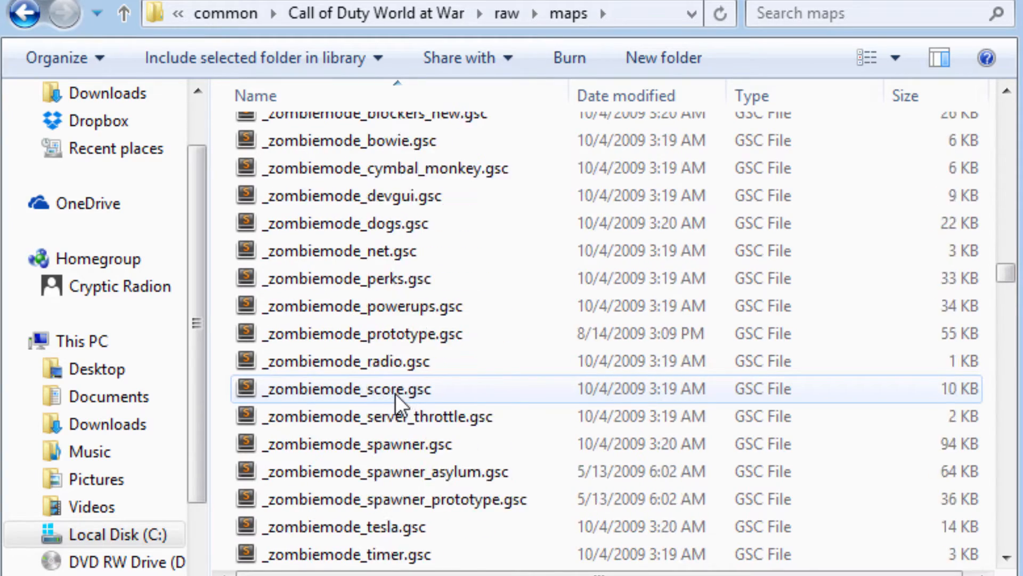
{"action": "scroll", "coordinate": [395, 393], "scroll_direction": "down", "scroll_amount": 20}
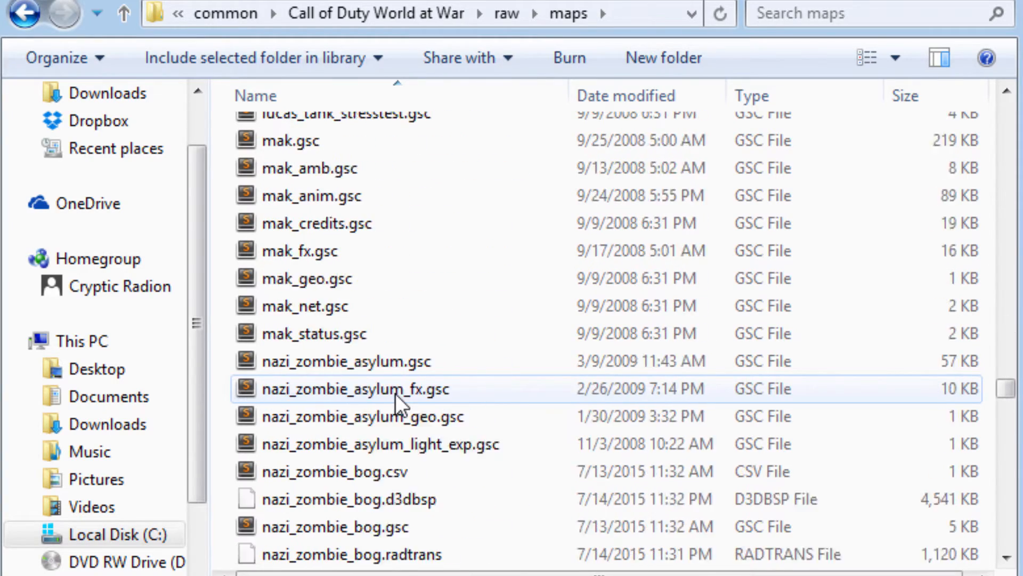
{"action": "scroll", "coordinate": [395, 393], "scroll_direction": "down", "scroll_amount": 6}
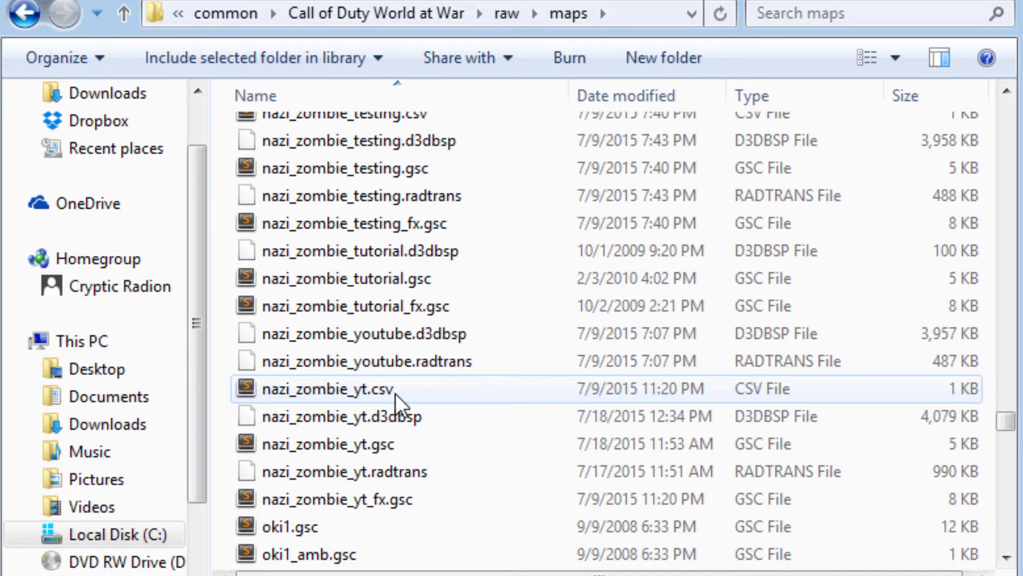
{"action": "left_click", "coordinate": [399, 447]}
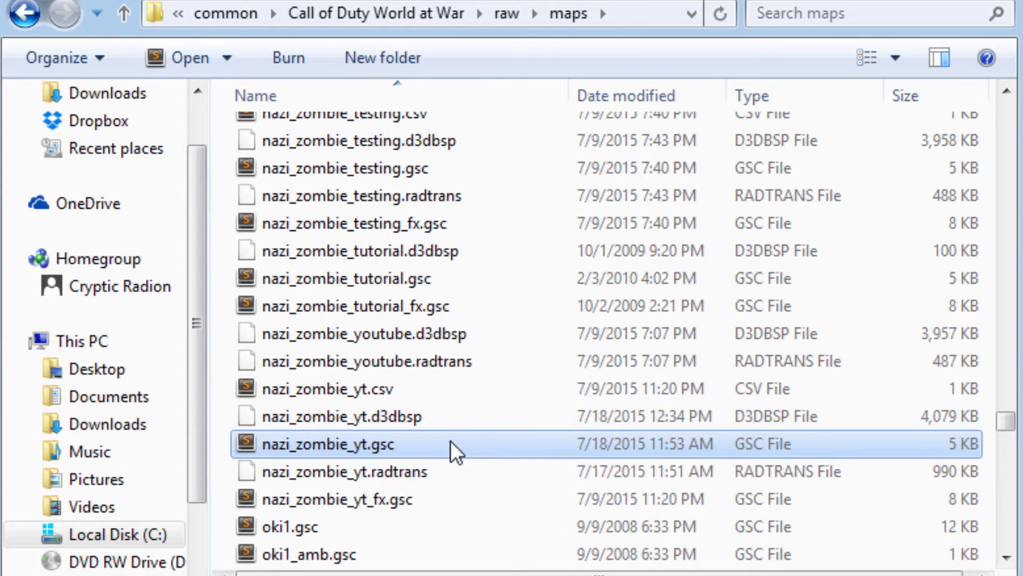
Step: Return to the Call of Duty World at War folder and open mods\nazi_zombie_yt\maps
{"action": "left_click", "coordinate": [427, 6]}
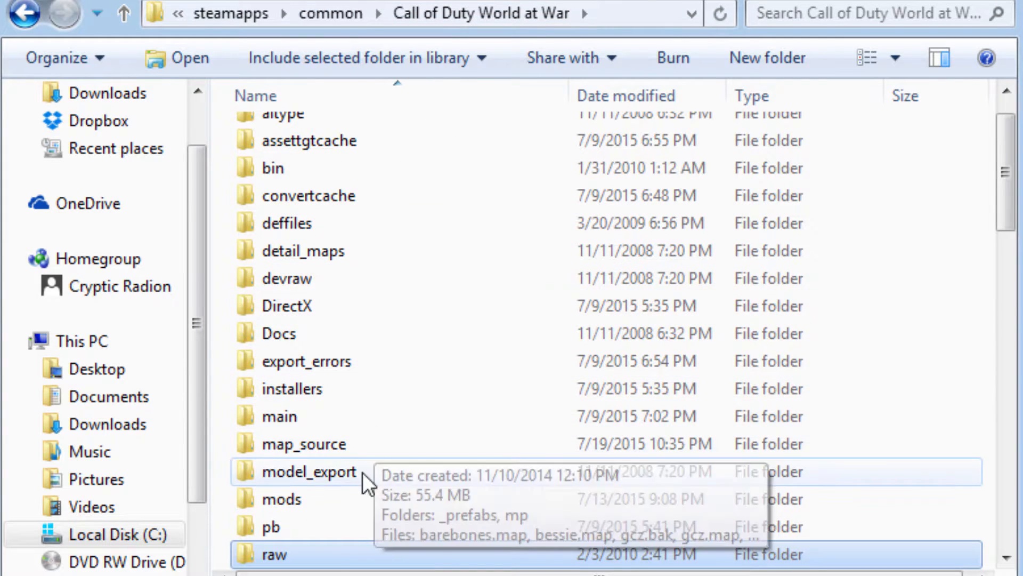
{"action": "double_click", "coordinate": [346, 507]}
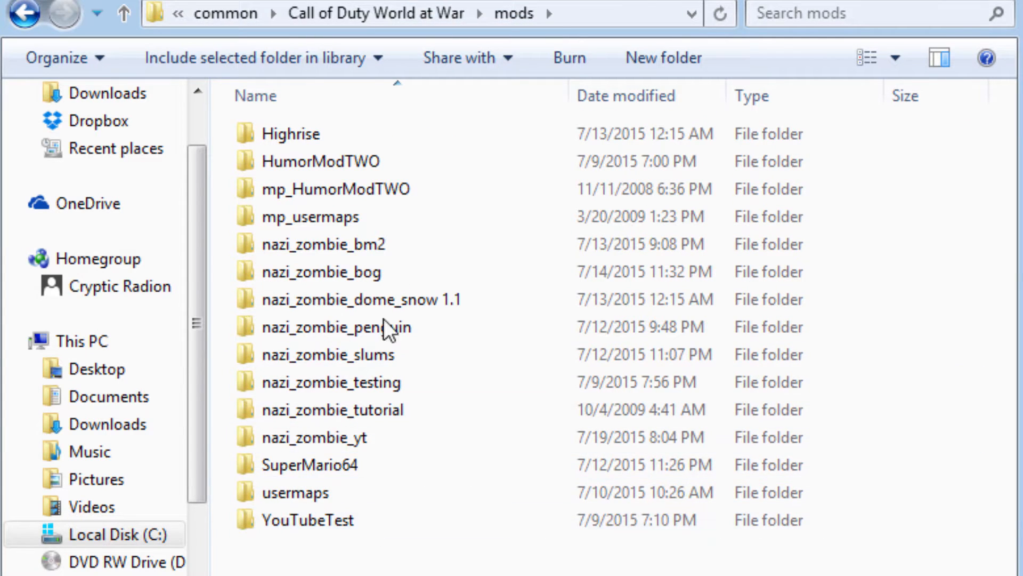
{"action": "double_click", "coordinate": [442, 440]}
{"action": "double_click", "coordinate": [315, 136]}
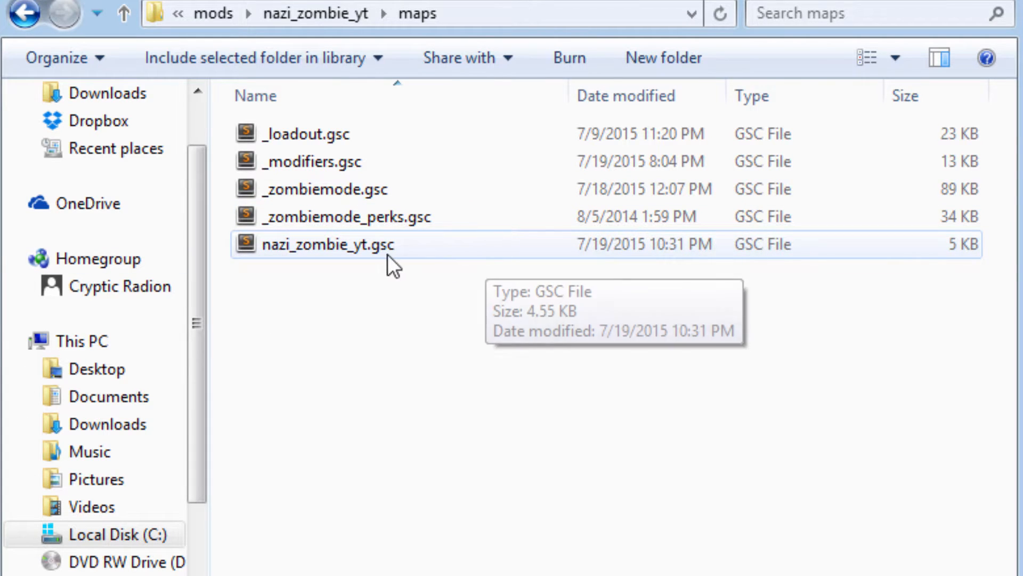
Step: Select the script files nazi_zombie_yt.gsc and _zombiemode.gsc together in the mod's maps folder
{"action": "left_click", "coordinate": [347, 248]}
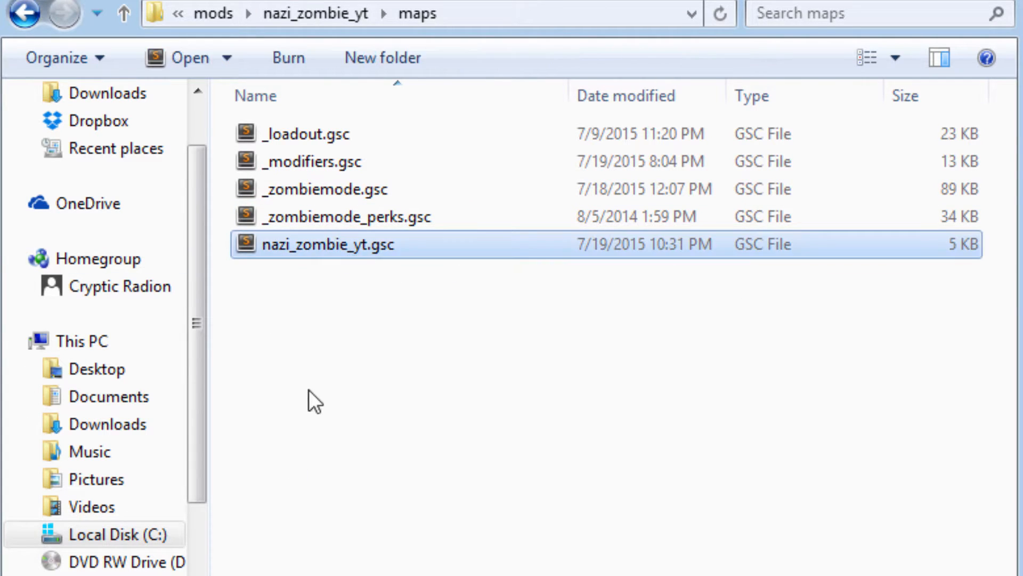
{"action": "left_click", "coordinate": [318, 197], "text": "ctrl"}
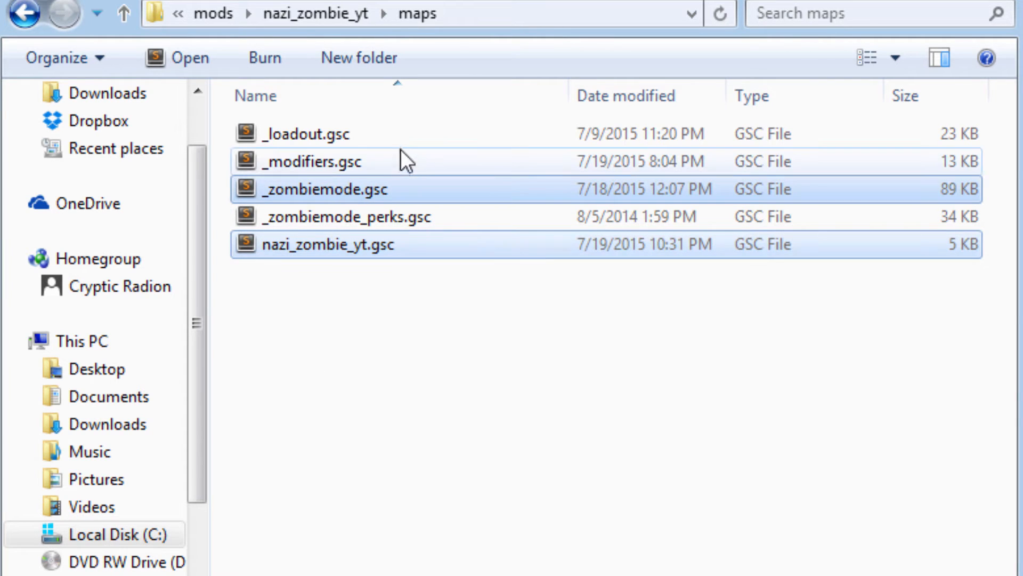
{"action": "left_click", "coordinate": [296, 138], "text": "ctrl"}
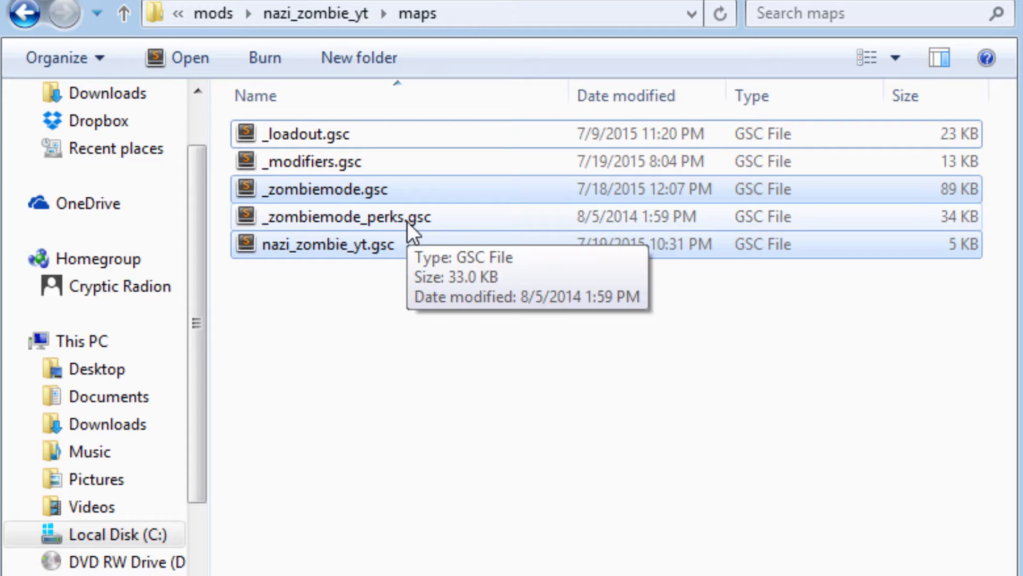
Step: Open _zombiemode.gsc and nazi_zombie_yt.gsc from the mod's maps folder together in Sublime Text
{"action": "left_click", "coordinate": [382, 386]}
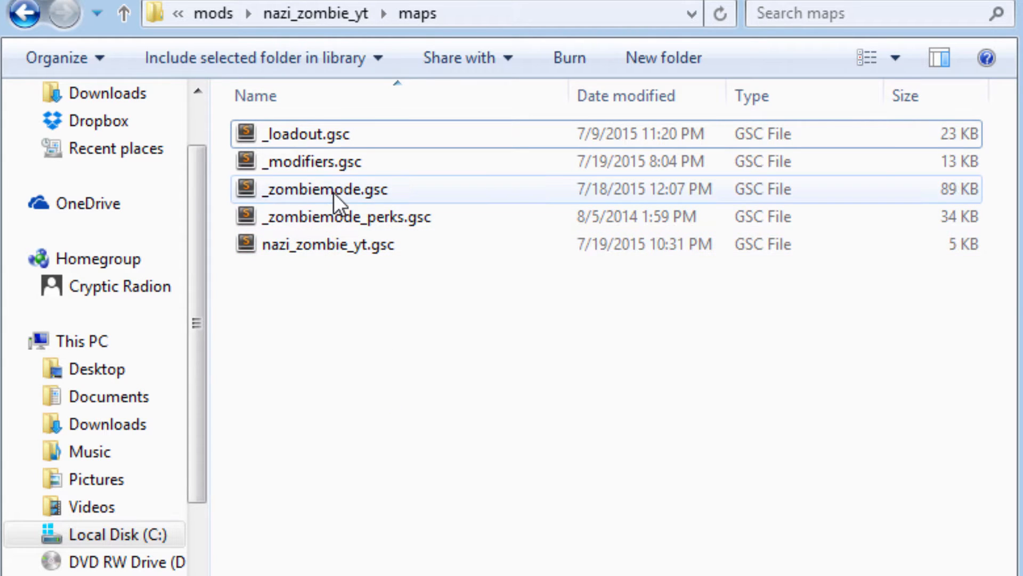
{"action": "left_click", "coordinate": [334, 193]}
{"action": "left_click", "coordinate": [352, 246], "text": "ctrl"}
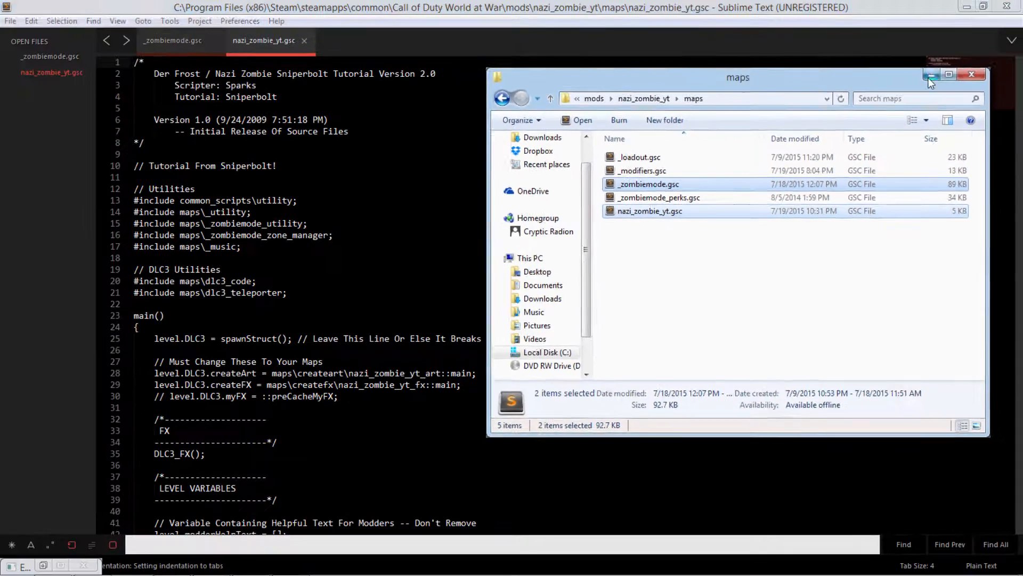
{"action": "left_click", "coordinate": [980, 33]}
Step: Set the syntax highlighting of both _zombiemode.gsc and nazi_zombie_yt.gsc to C++
{"action": "left_click", "coordinate": [169, 42]}
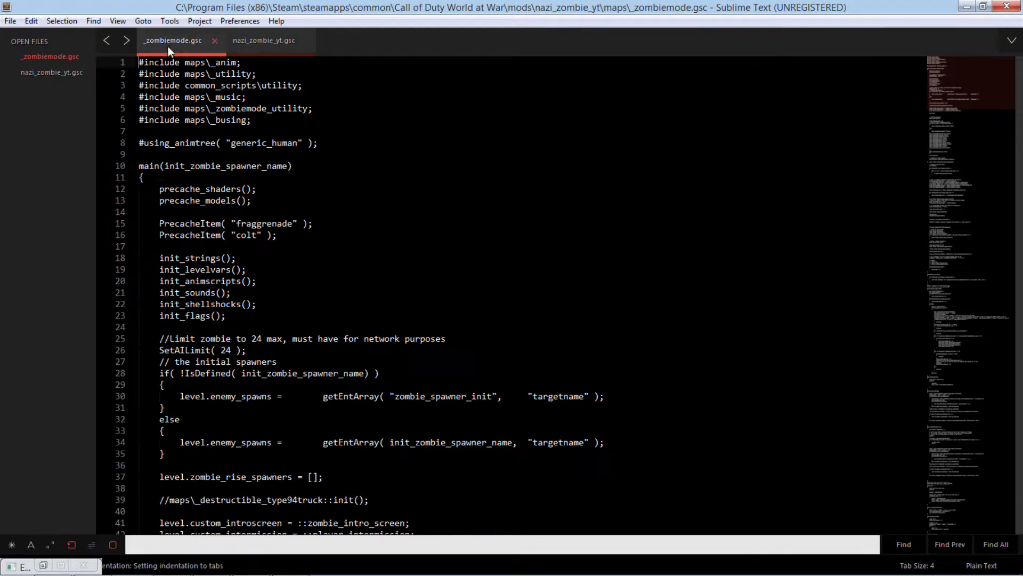
{"action": "left_click", "coordinate": [117, 23]}
{"action": "mouse_move", "coordinate": [213, 219]}
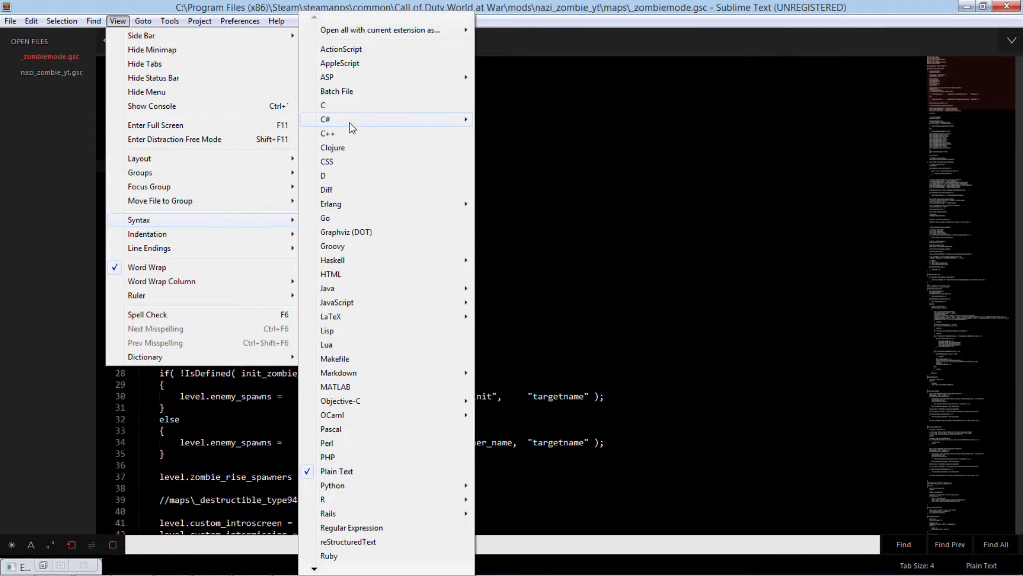
{"action": "left_click", "coordinate": [326, 127]}
{"action": "left_click", "coordinate": [248, 42]}
{"action": "left_click", "coordinate": [117, 20]}
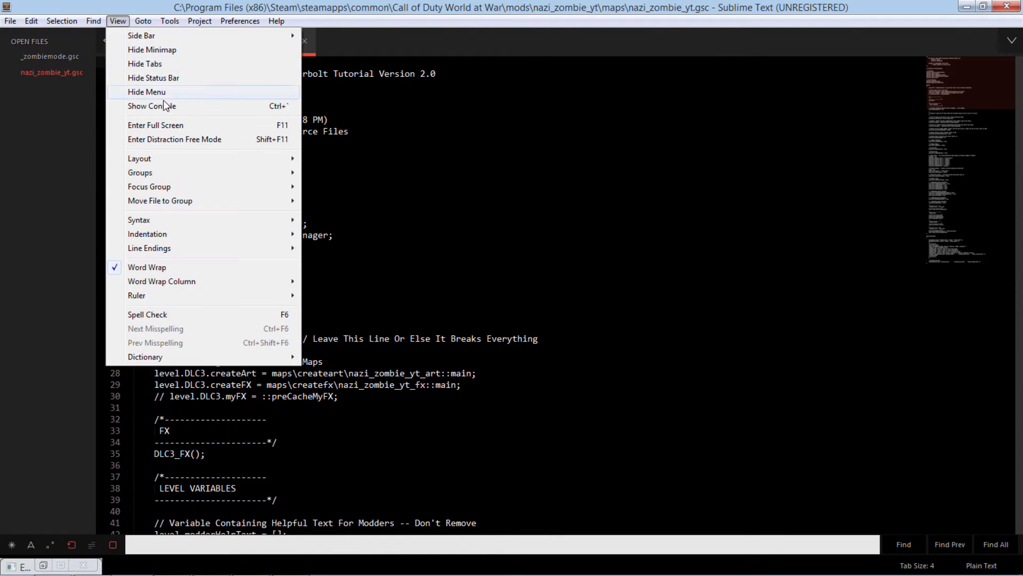
{"action": "mouse_move", "coordinate": [229, 220]}
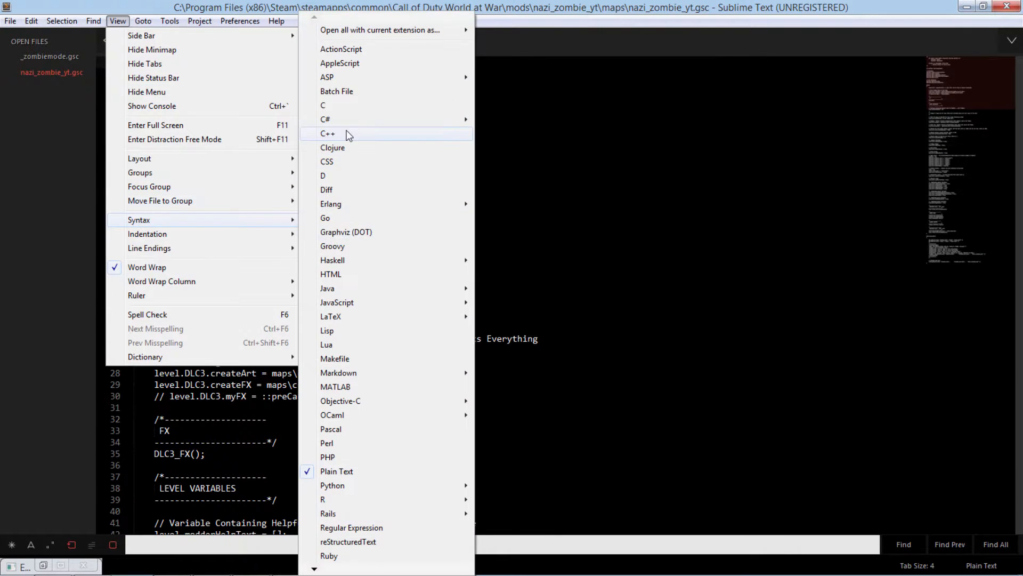
{"action": "left_click", "coordinate": [349, 134]}
Step: Examine the includes and the initialization calls at the start of main in _zombiemode.gsc
{"action": "left_click", "coordinate": [179, 41]}
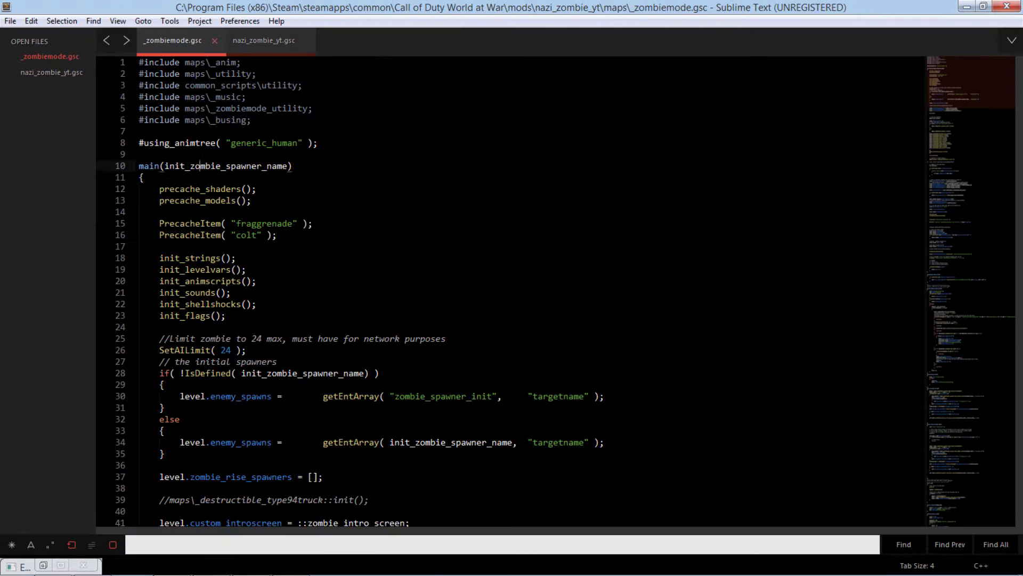
{"action": "left_click", "coordinate": [139, 246]}
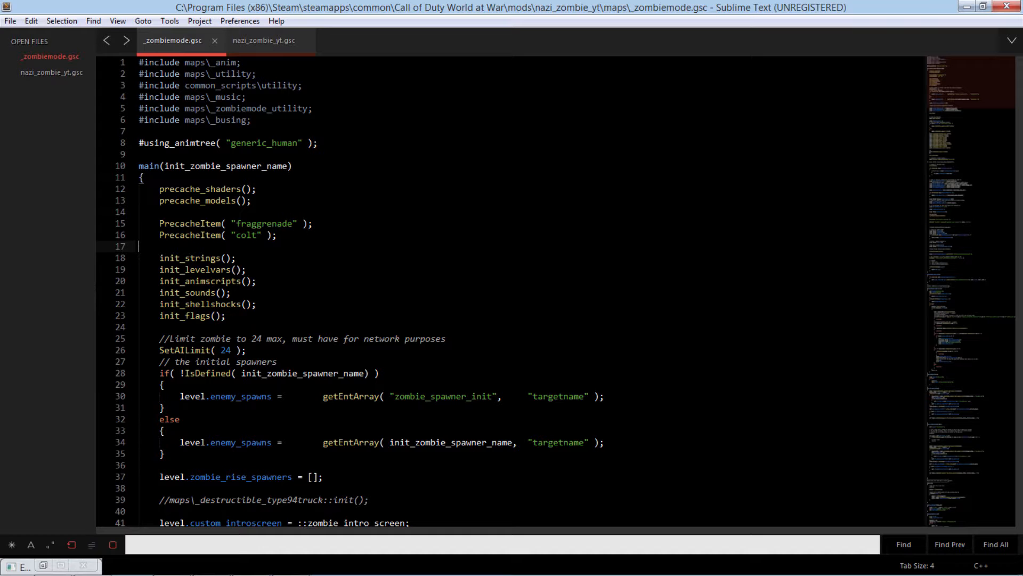
{"action": "left_click", "coordinate": [246, 270]}
{"action": "scroll", "coordinate": [246, 270], "scroll_direction": "down", "scroll_amount": 13}
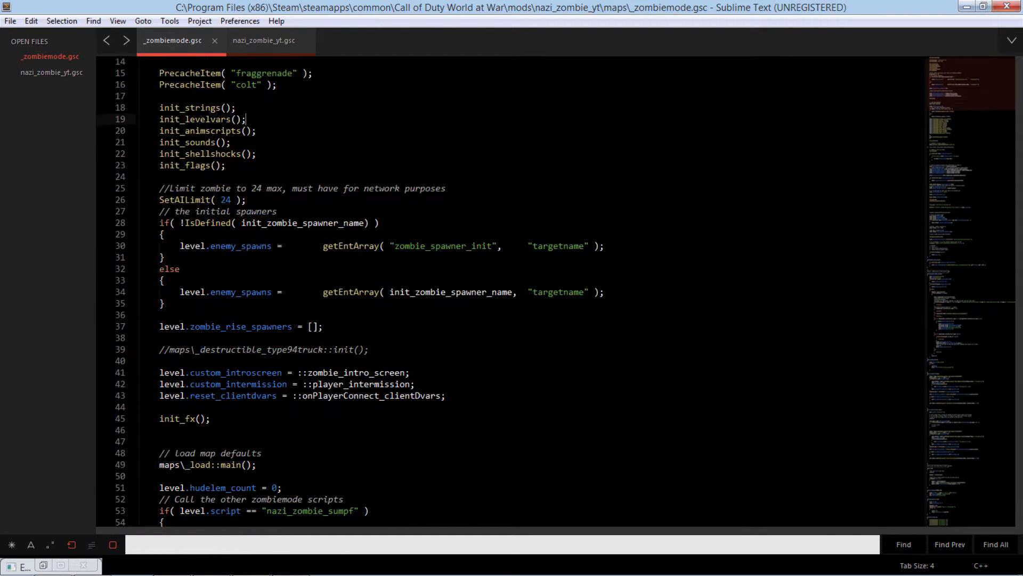
{"action": "scroll", "coordinate": [246, 269], "scroll_direction": "up", "scroll_amount": 13}
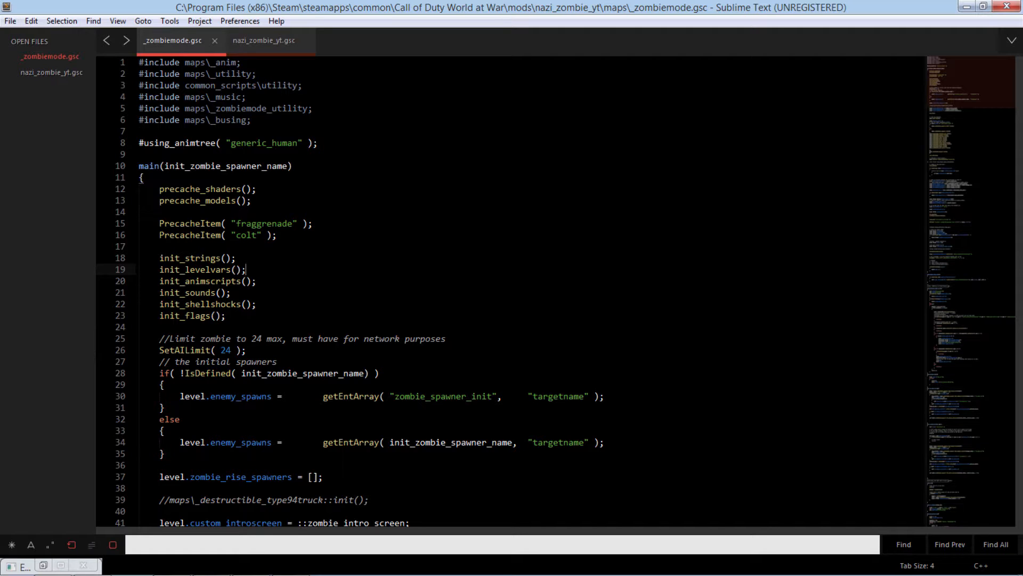
{"action": "left_click", "coordinate": [277, 235]}
{"action": "left_click", "coordinate": [313, 224]}
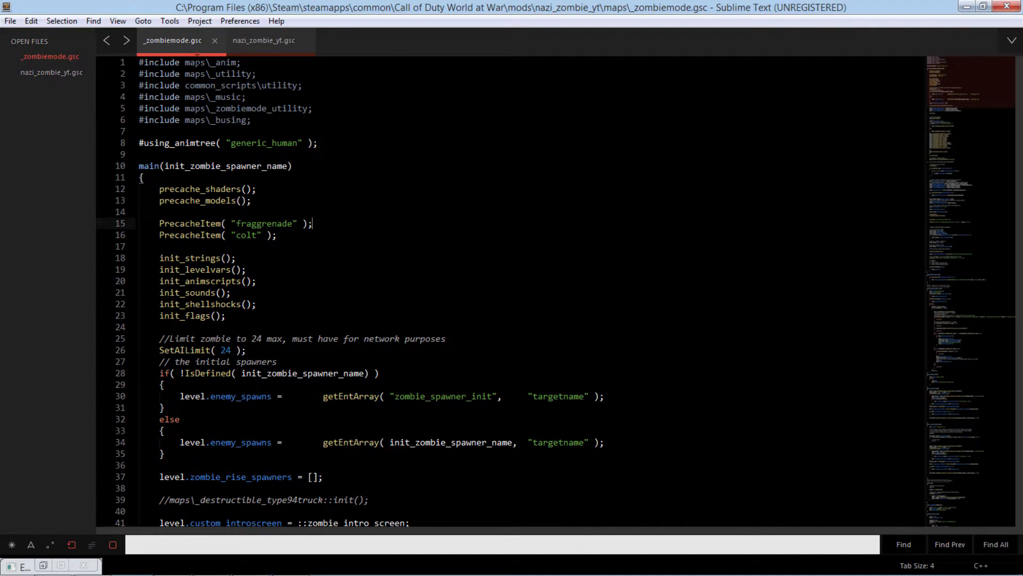
{"action": "left_click", "coordinate": [164, 73]}
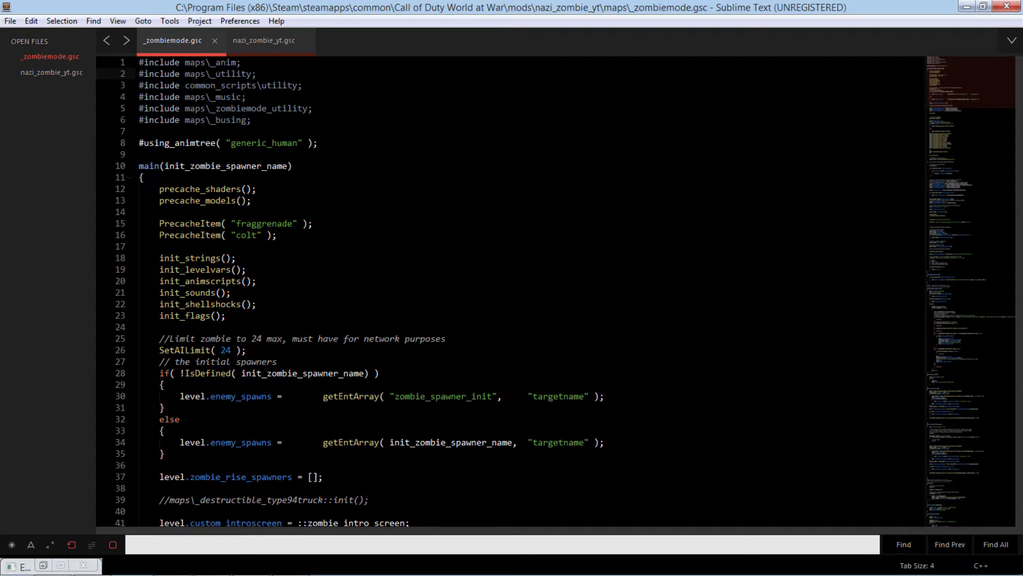
{"action": "scroll", "coordinate": [126, 142], "scroll_direction": "down", "scroll_amount": 9}
{"action": "scroll", "coordinate": [126, 142], "scroll_direction": "up", "scroll_amount": 6}
{"action": "scroll", "coordinate": [512, 292], "scroll_direction": "up", "scroll_amount": 3}
{"action": "left_click", "coordinate": [138, 166]}
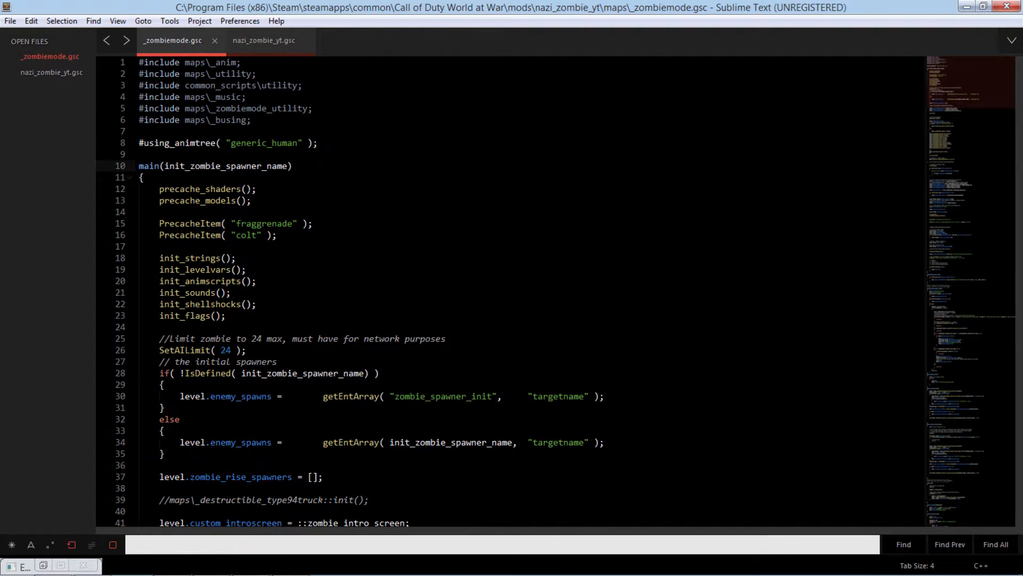
Step: Review the rest of main in _zombiemode.gsc down to the zombie mode threads, and return to the initial spawner code
{"action": "scroll", "coordinate": [512, 292], "scroll_direction": "down", "scroll_amount": 20}
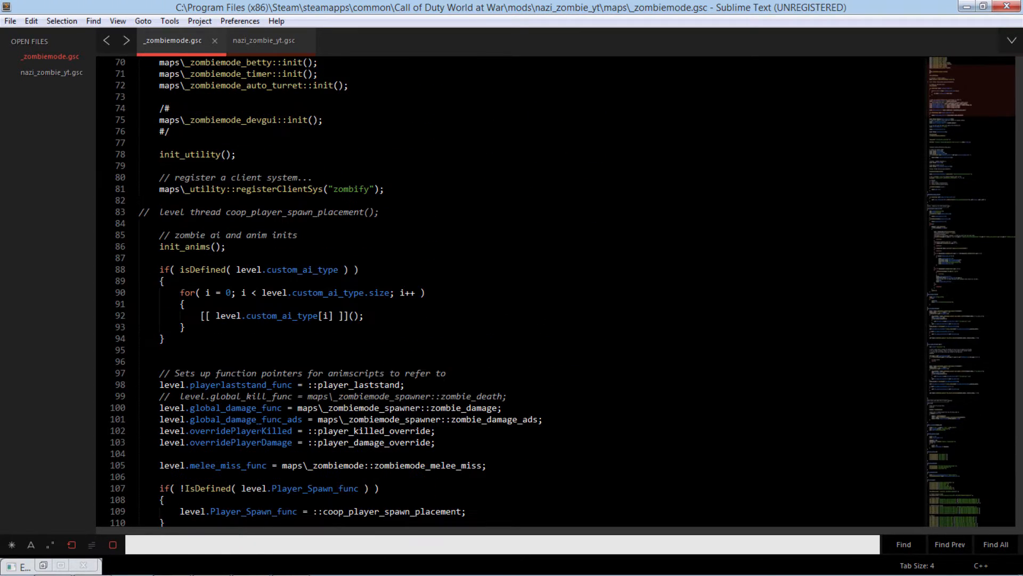
{"action": "scroll", "coordinate": [512, 293], "scroll_direction": "down", "scroll_amount": 7}
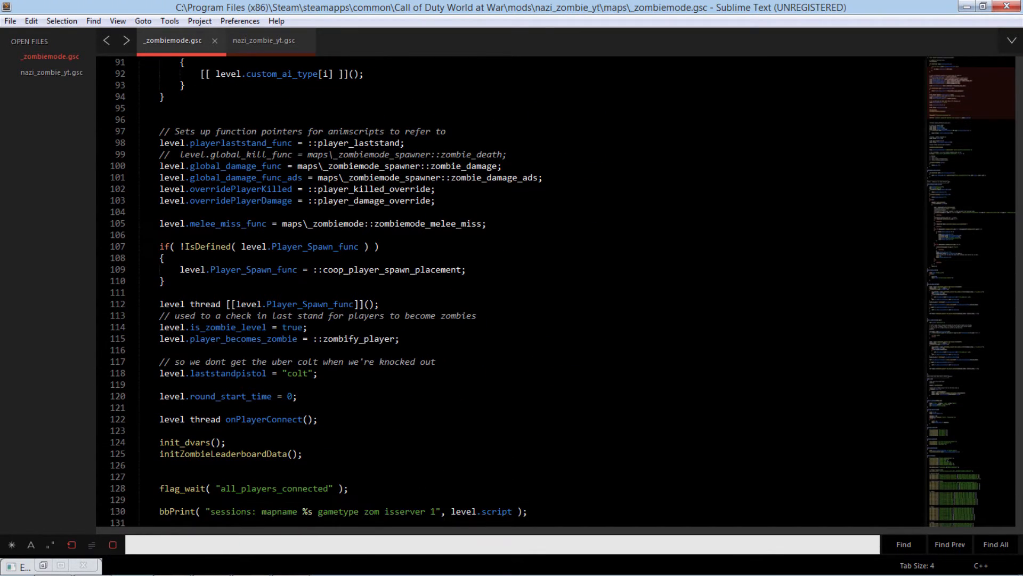
{"action": "scroll", "coordinate": [512, 292], "scroll_direction": "down", "scroll_amount": 5}
{"action": "scroll", "coordinate": [511, 292], "scroll_direction": "down", "scroll_amount": 10}
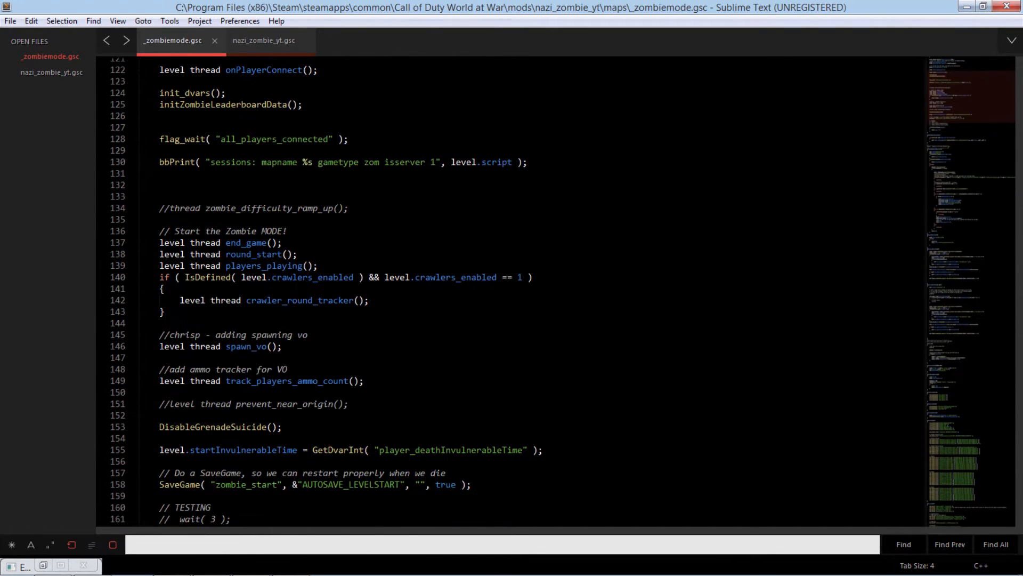
{"action": "scroll", "coordinate": [511, 293], "scroll_direction": "up", "scroll_amount": 20}
{"action": "scroll", "coordinate": [511, 293], "scroll_direction": "up", "scroll_amount": 13}
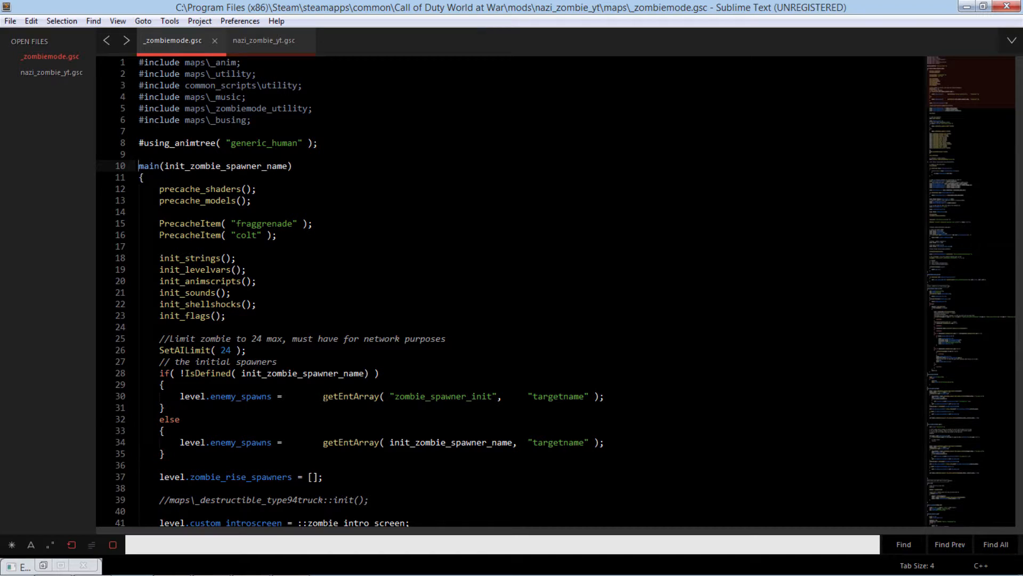
{"action": "left_click", "coordinate": [290, 407]}
{"action": "left_click", "coordinate": [287, 396]}
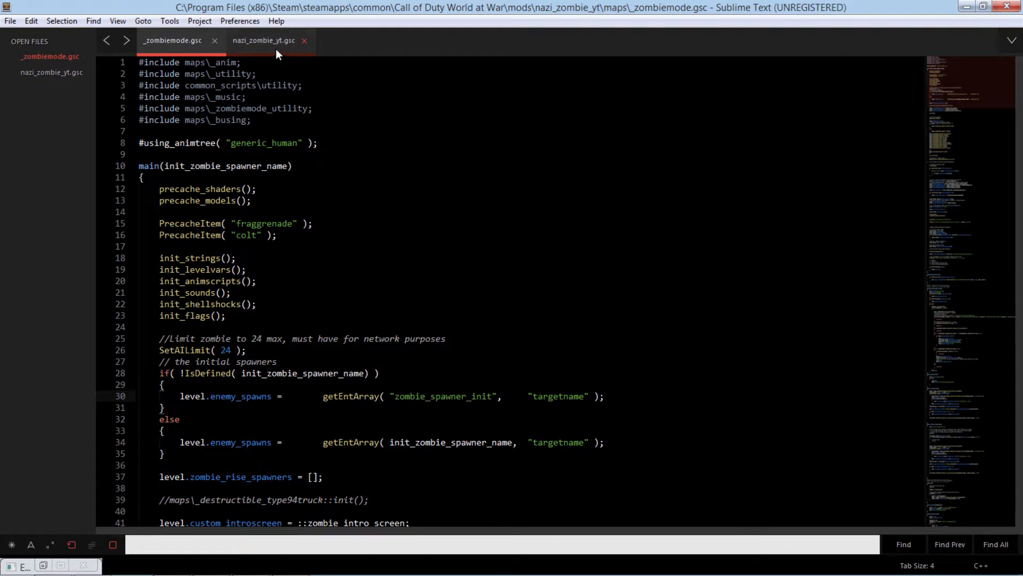
Step: Place nazi_zombie_yt.gsc ahead of _zombiemode.gsc and locate the add_adjacent_zone calls inside dlc3_zone_init
{"action": "left_click_drag", "start_coordinate": [276, 49], "coordinate": [136, 51]}
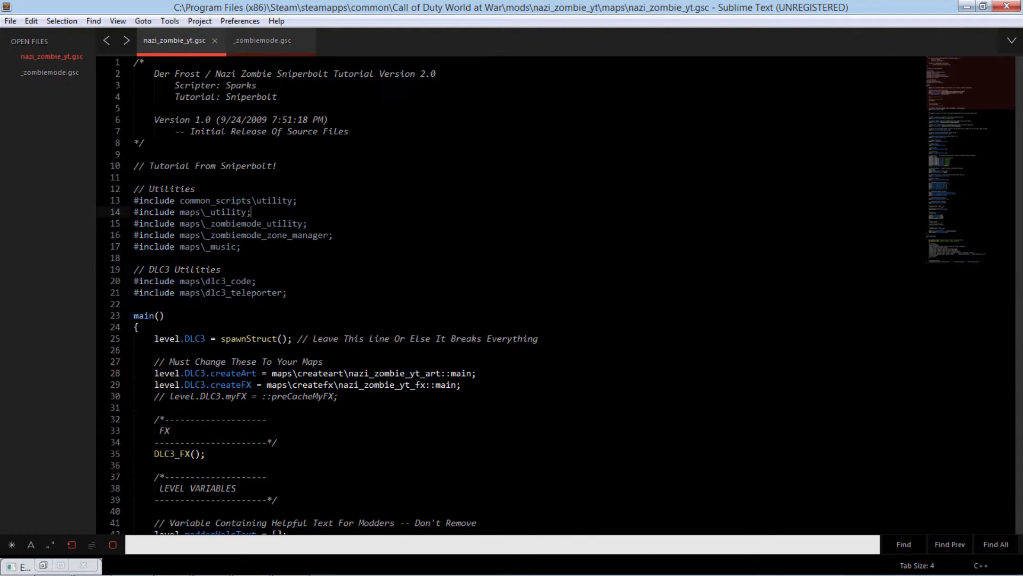
{"action": "scroll", "coordinate": [555, 296], "scroll_direction": "down", "scroll_amount": 20}
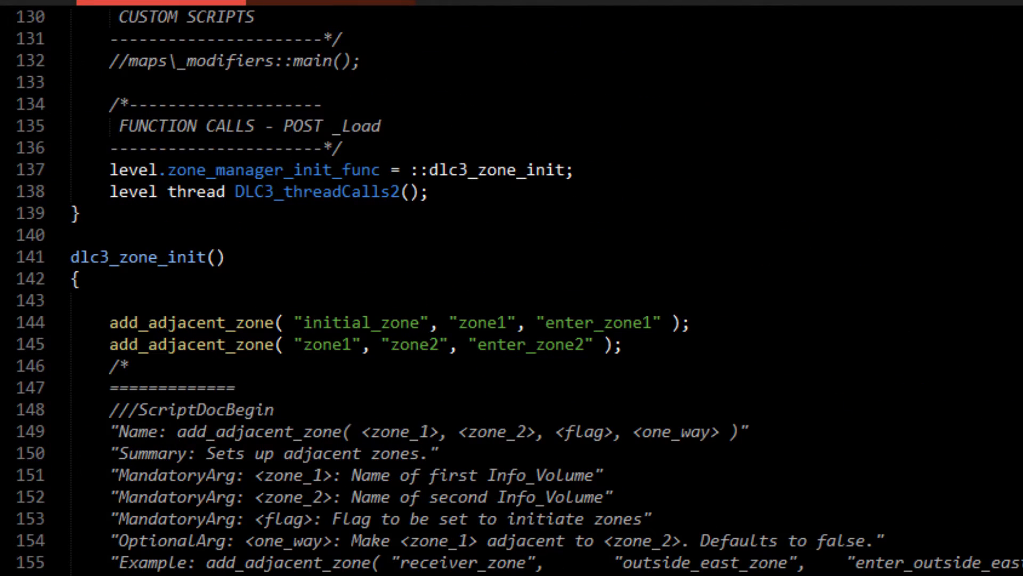
{"action": "left_click_drag", "start_coordinate": [109, 322], "coordinate": [725, 364]}
{"action": "left_click", "coordinate": [636, 363]}
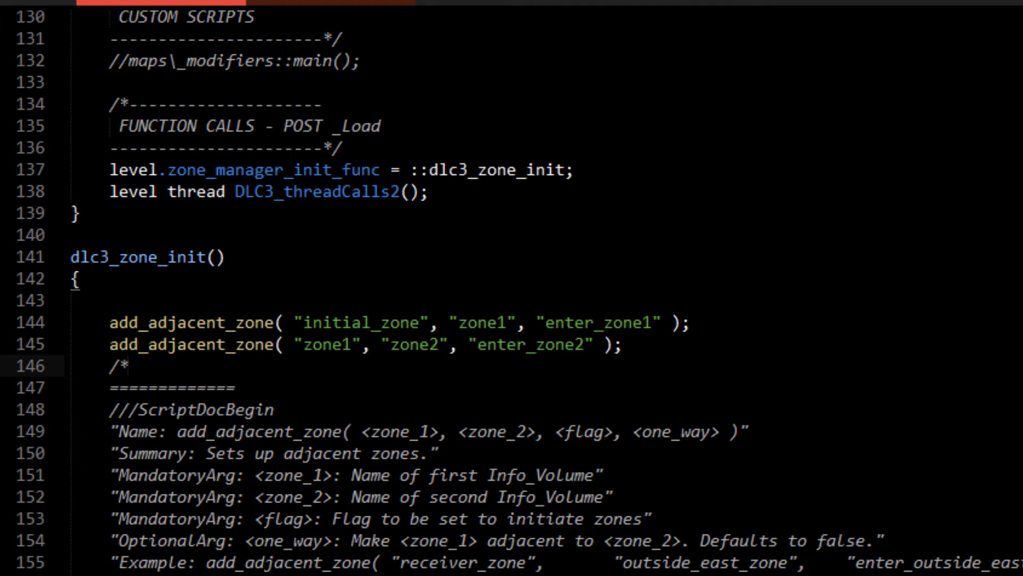
Step: Insert two copies of the "zone1", "zone2", "enter_zone2" add_adjacent_zone line below the original
{"action": "left_click_drag", "start_coordinate": [628, 344], "coordinate": [110, 344]}
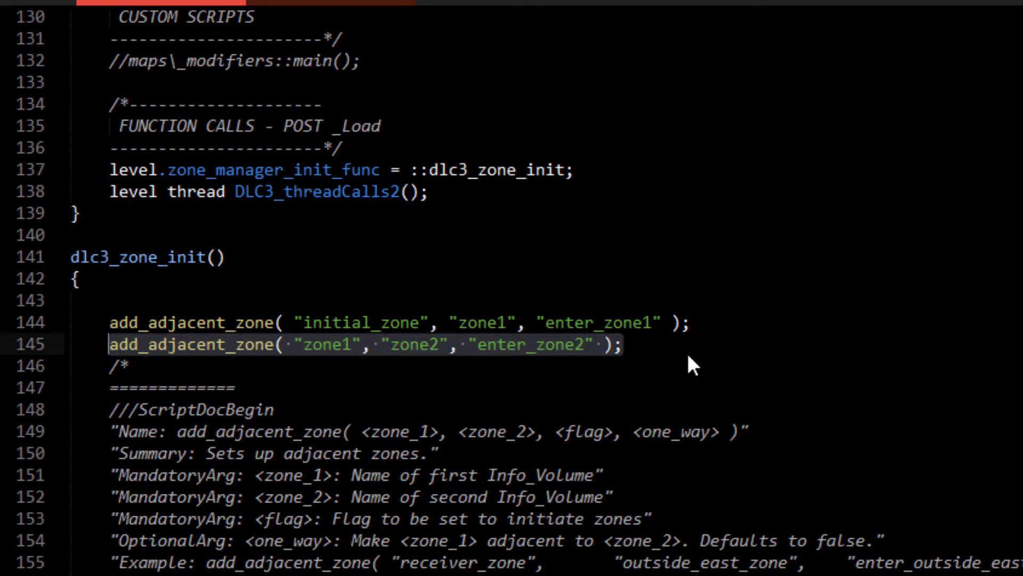
{"action": "key", "text": "ctrl+c"}
{"action": "key", "text": "End"}
{"action": "key", "text": "Return"}
{"action": "key", "text": "ctrl+v"}
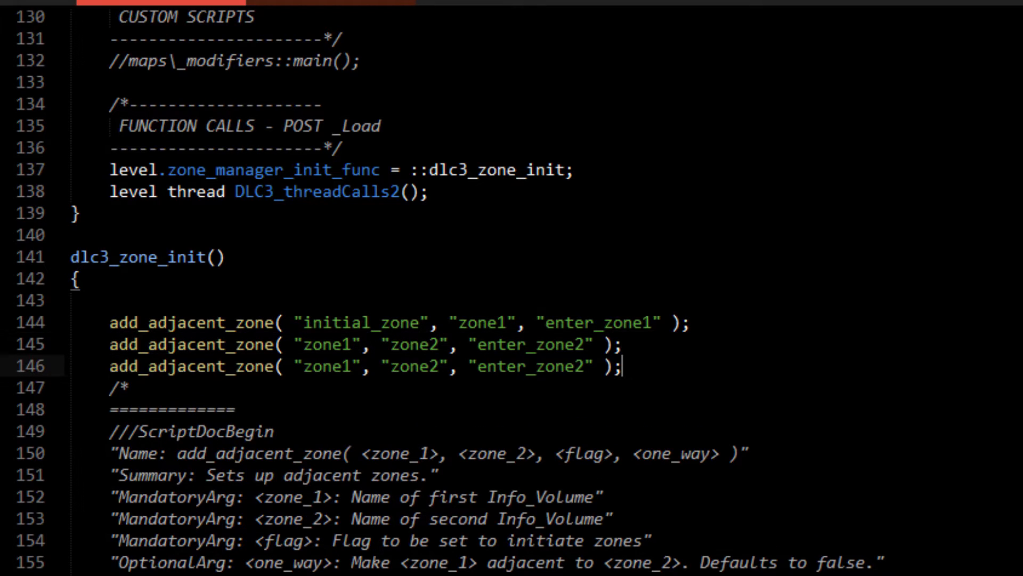
{"action": "key", "text": "Return"}
{"action": "key", "text": "ctrl+v"}
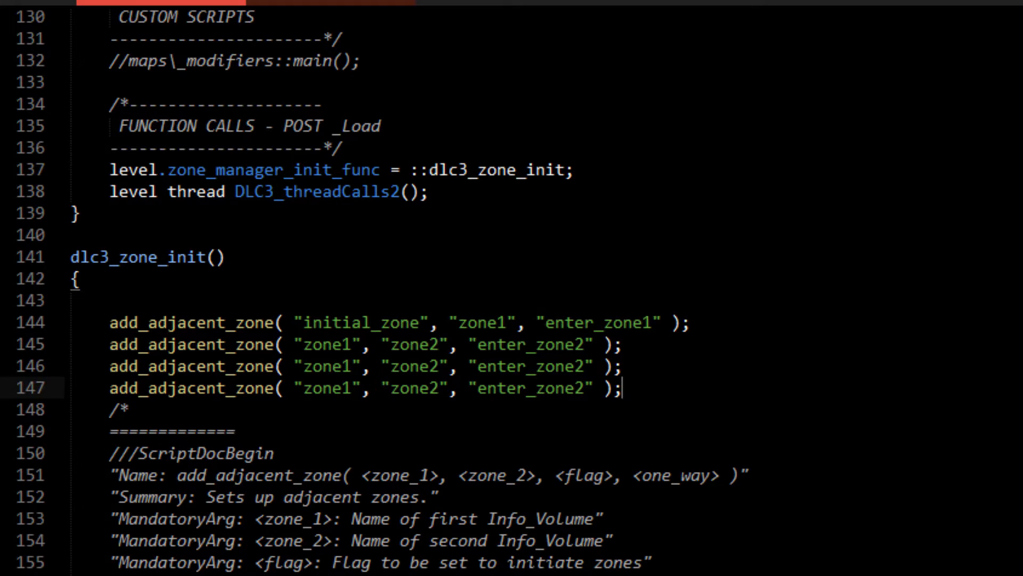
Step: Remove both duplicated add_adjacent_zone lines from dlc3_zone_init
{"action": "left_click_drag", "start_coordinate": [624, 388], "coordinate": [70, 391]}
{"action": "key", "text": "BackSpace"}
{"action": "key", "text": "BackSpace"}
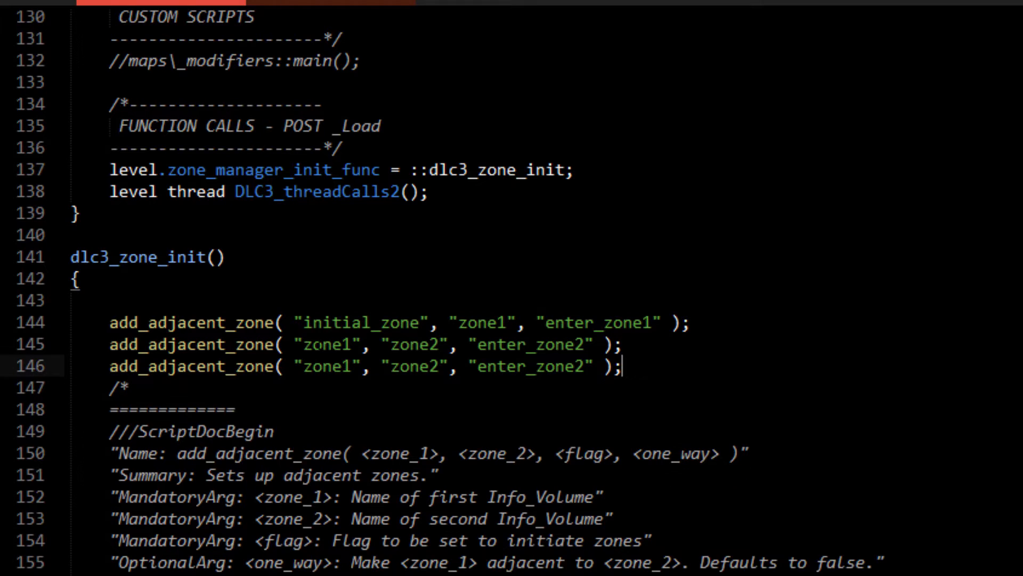
{"action": "key", "text": "shift+Home"}
{"action": "key", "text": "shift+Home"}
{"action": "key", "text": "BackSpace"}
{"action": "key", "text": "BackSpace"}
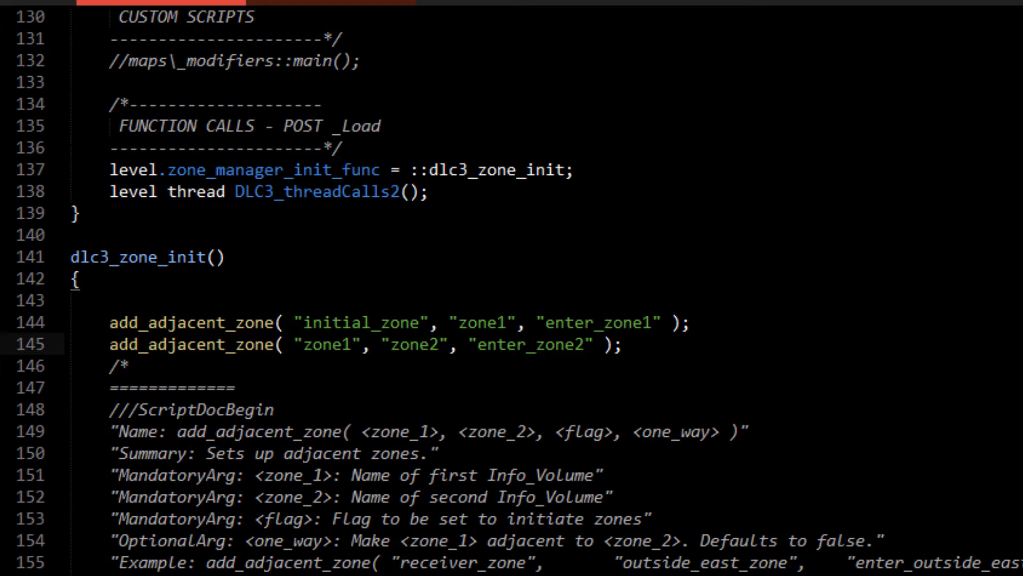
Step: Change the first zone name in the first add_adjacent_zone call to "start_zone"
{"action": "left_click_drag", "start_coordinate": [421, 322], "coordinate": [301, 323]}
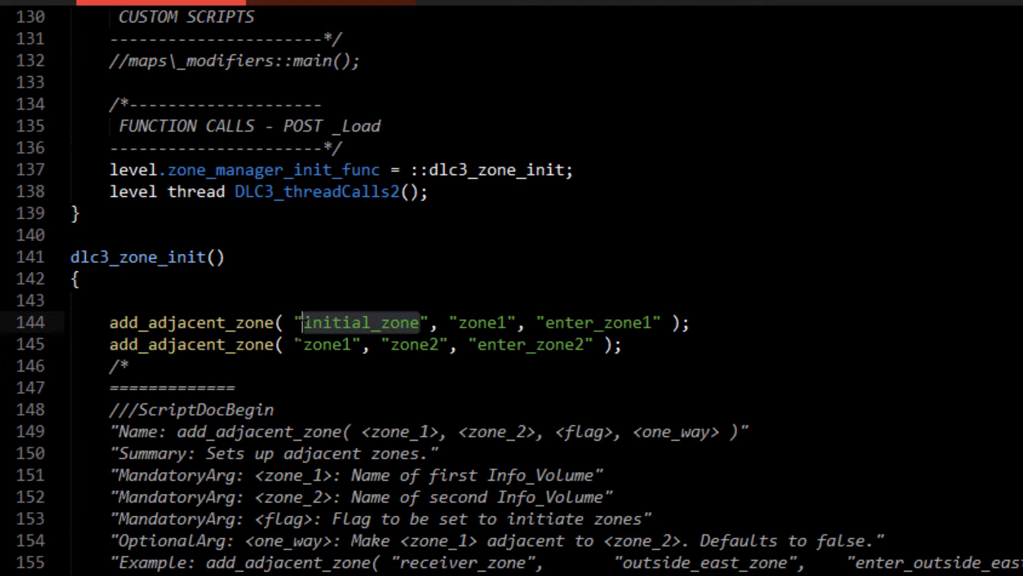
{"action": "type", "text": "start_zo"}
{"action": "key", "text": "Tab"}
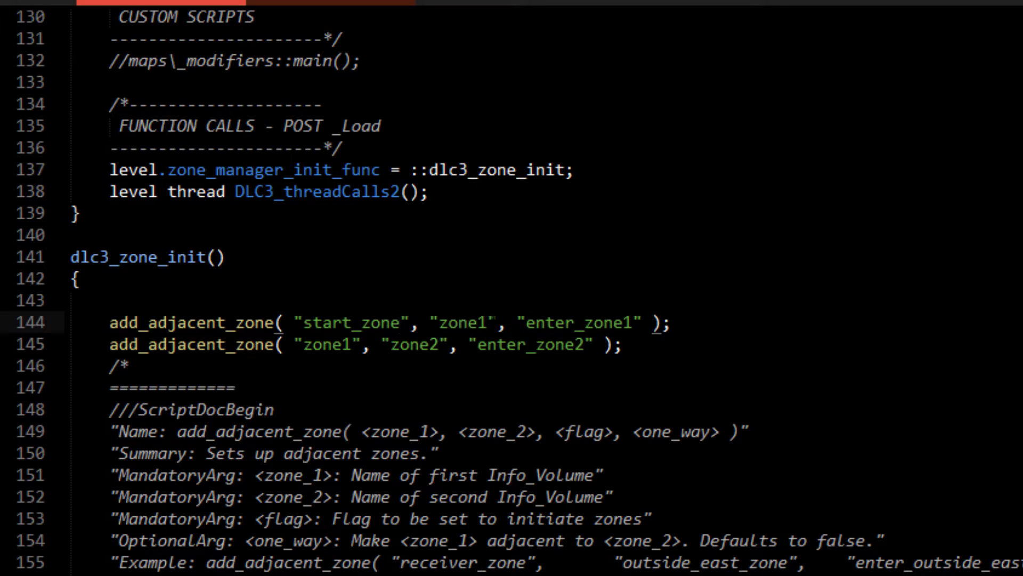
Step: Check the zone in the Radiant map editor, and set the first add_adjacent_zone call's second zone name to "zone_two" in Sublime Text
{"action": "left_click_drag", "start_coordinate": [489, 322], "coordinate": [438, 320]}
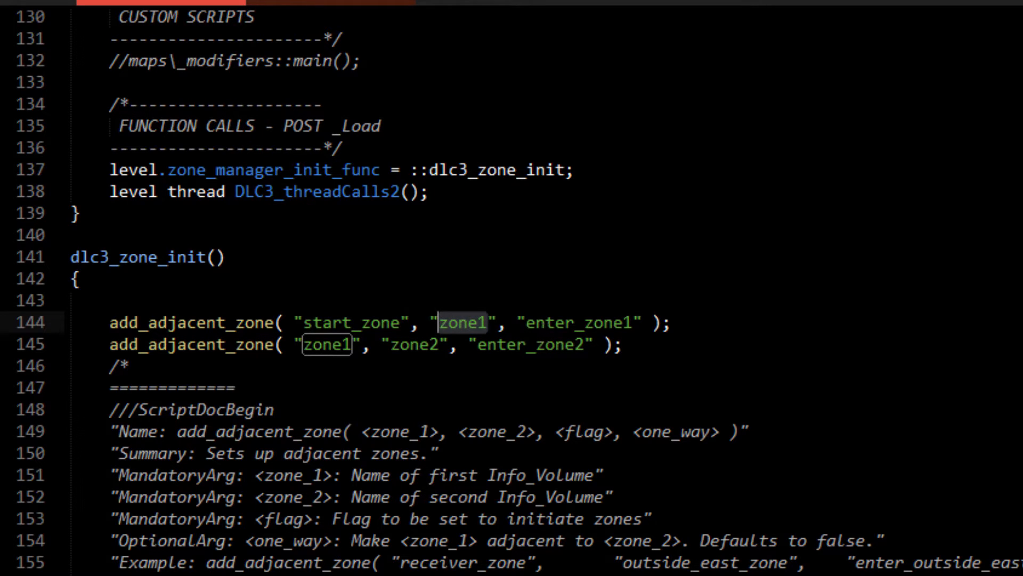
{"action": "key", "text": "alt+Tab"}
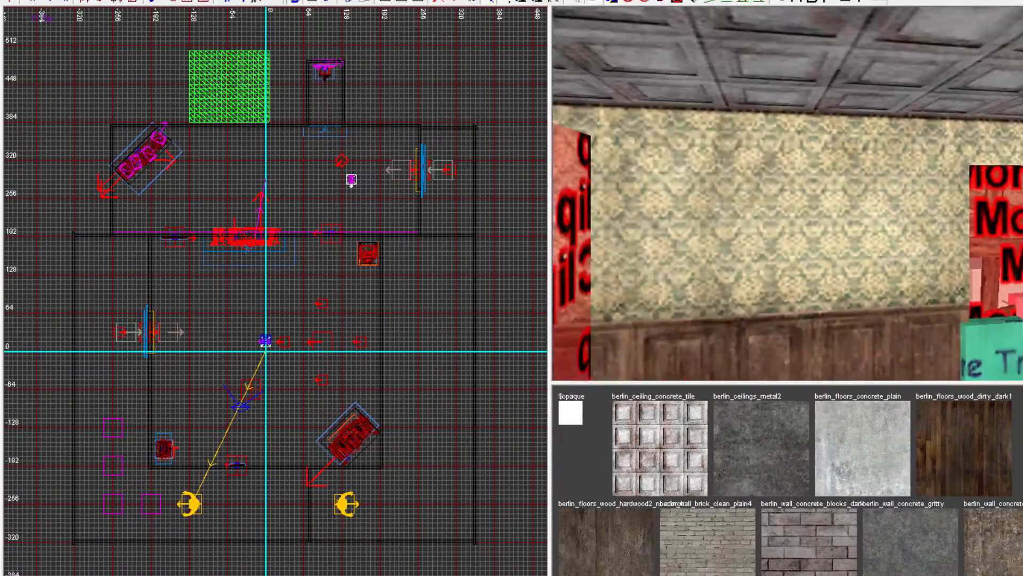
{"action": "mouse_move", "coordinate": [741, 196]}
{"action": "right_mouse_down"}
{"action": "mouse_move", "coordinate": [709, 213]}
{"action": "mouse_move", "coordinate": [741, 196]}
{"action": "right_mouse_up"}
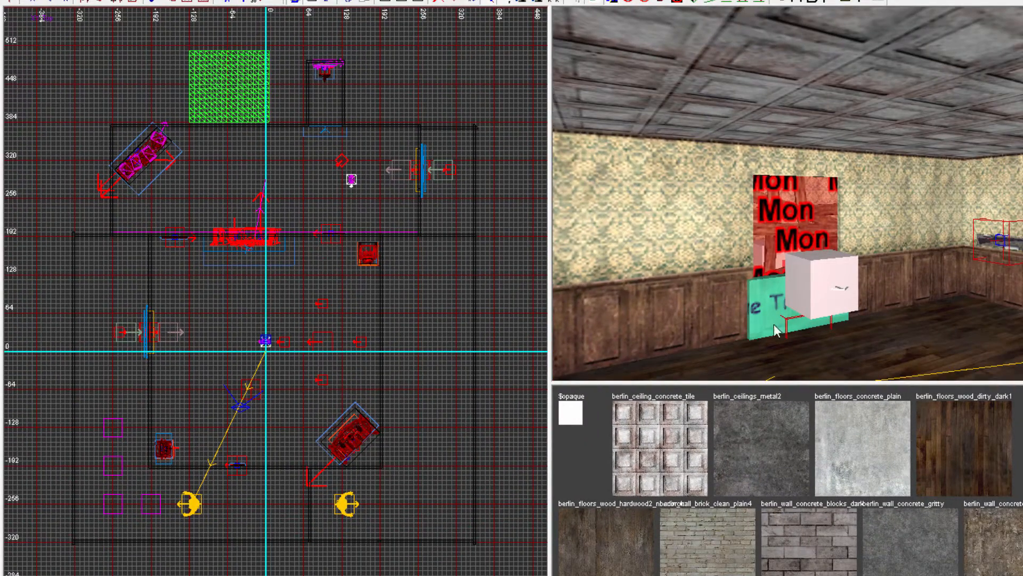
{"action": "mouse_move", "coordinate": [725, 254]}
{"action": "right_mouse_down"}
{"action": "mouse_move", "coordinate": [767, 251]}
{"action": "mouse_move", "coordinate": [725, 254]}
{"action": "mouse_move", "coordinate": [795, 352]}
{"action": "right_mouse_up"}
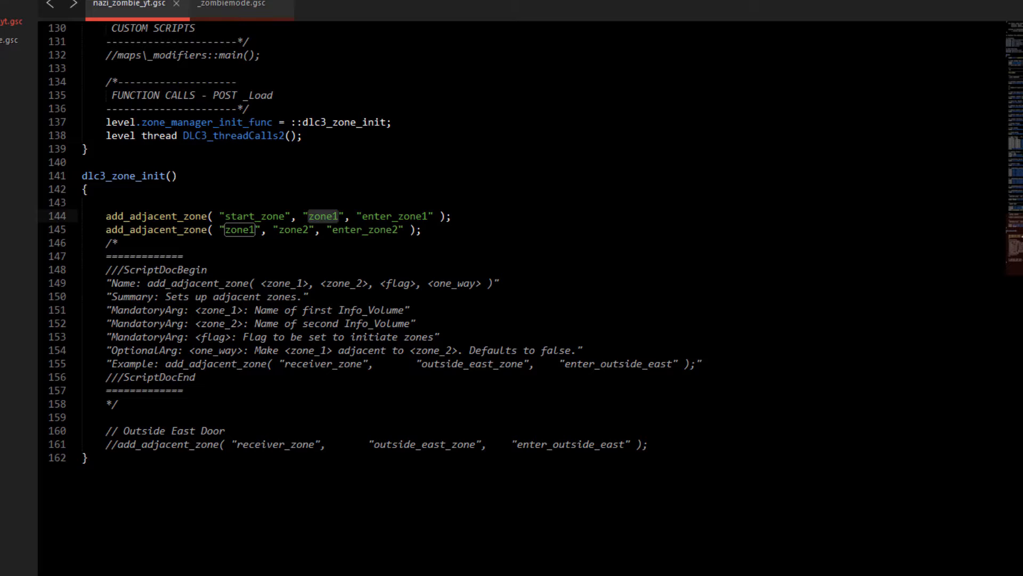
{"action": "type", "text": "zo"}
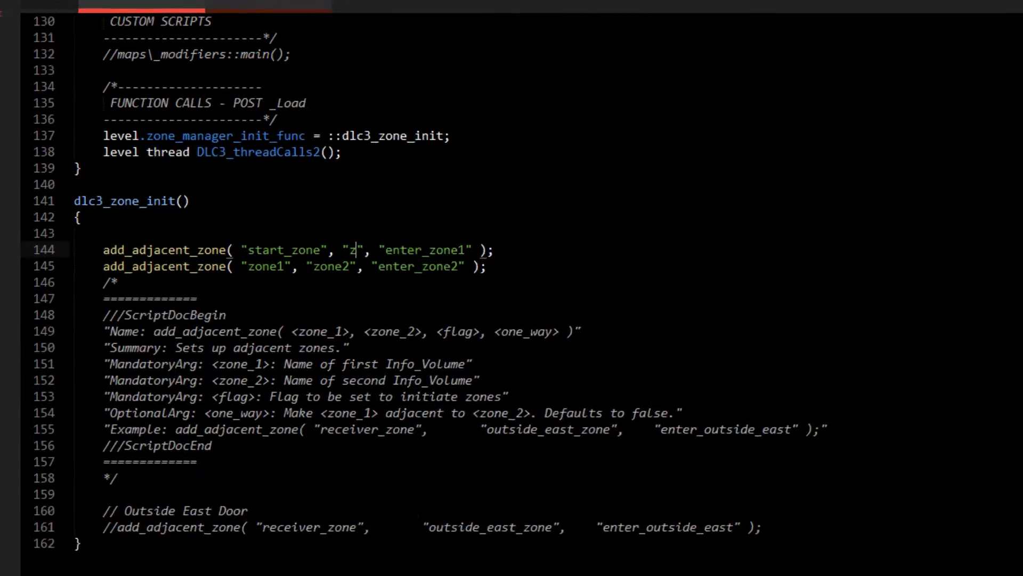
{"action": "type", "text": "ne_two"}
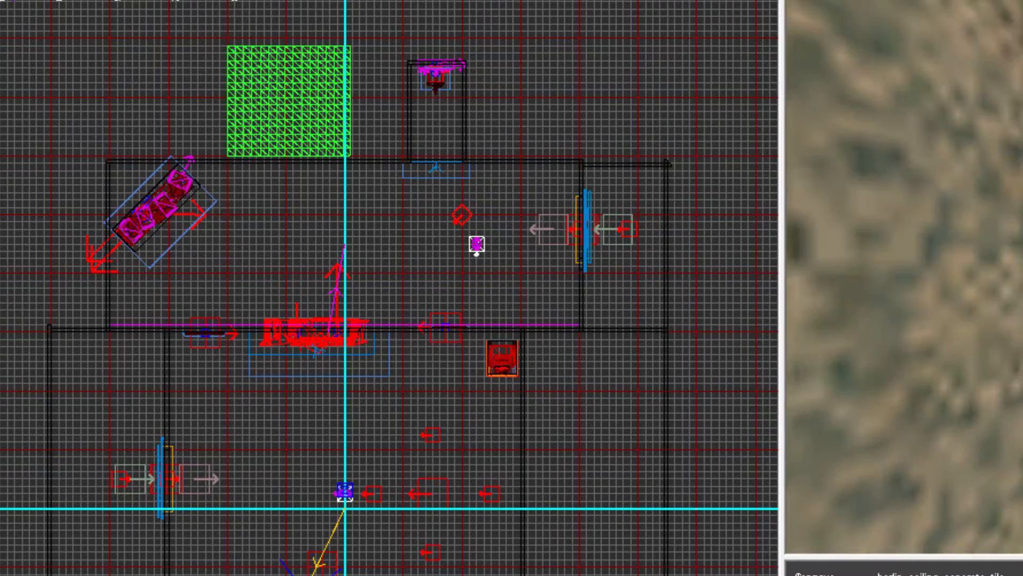
Step: Check the targetname of the upper room's info_volume in Radiant, and return to the script in Sublime Text
{"action": "key", "text": "Up"}
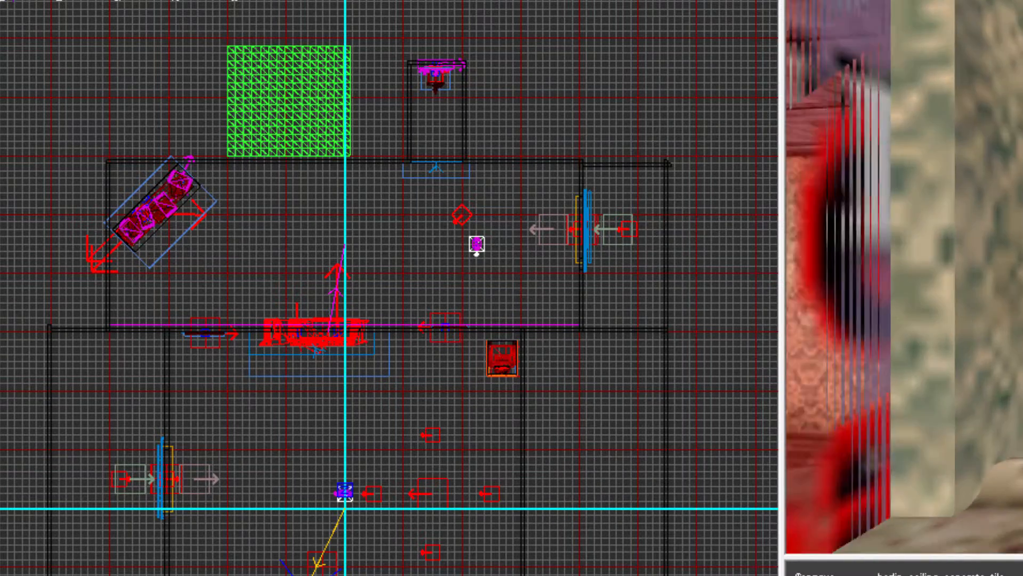
{"action": "left_click", "coordinate": [996, 288], "text": "shift"}
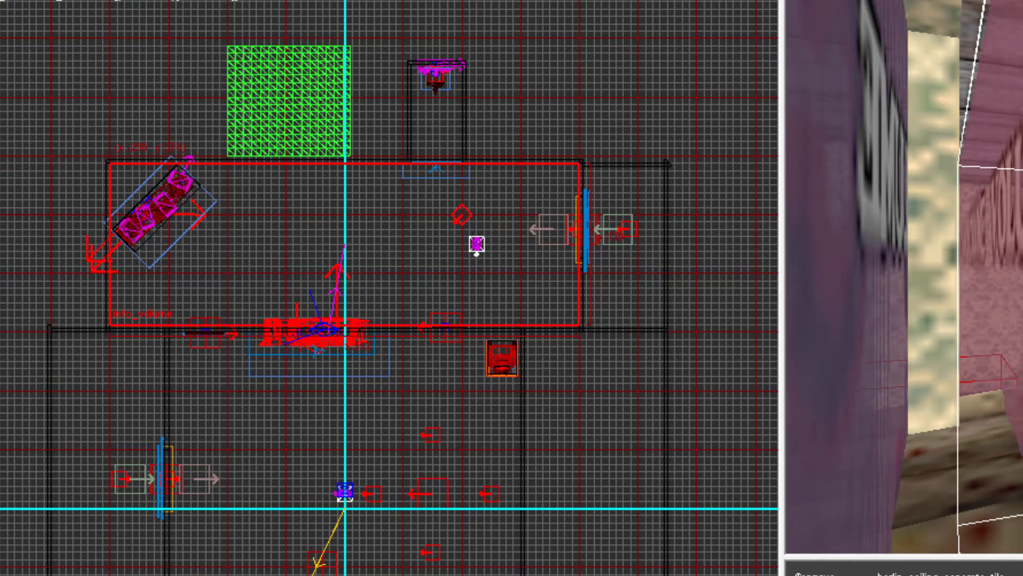
{"action": "key", "text": "n"}
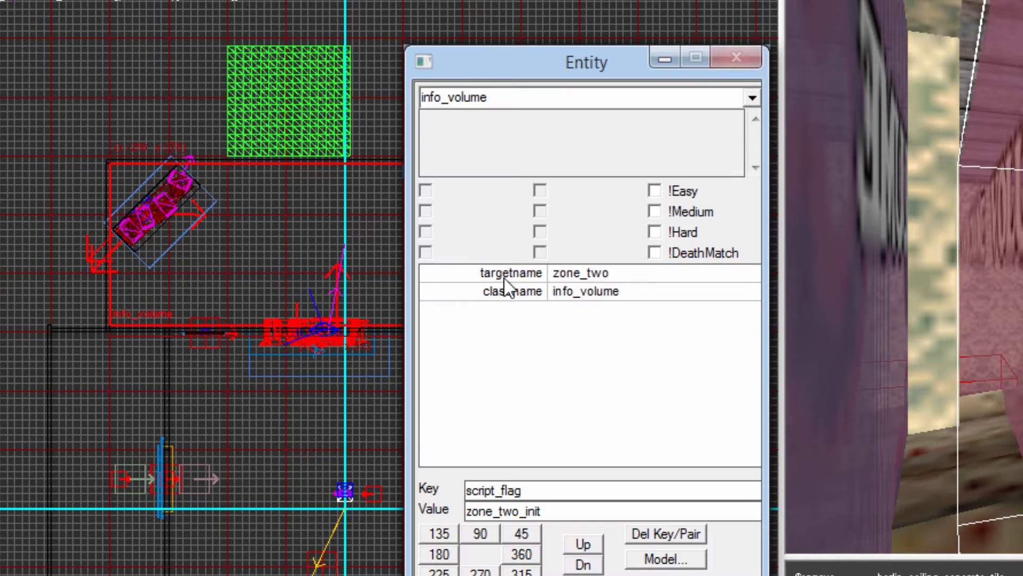
{"action": "left_click", "coordinate": [664, 59]}
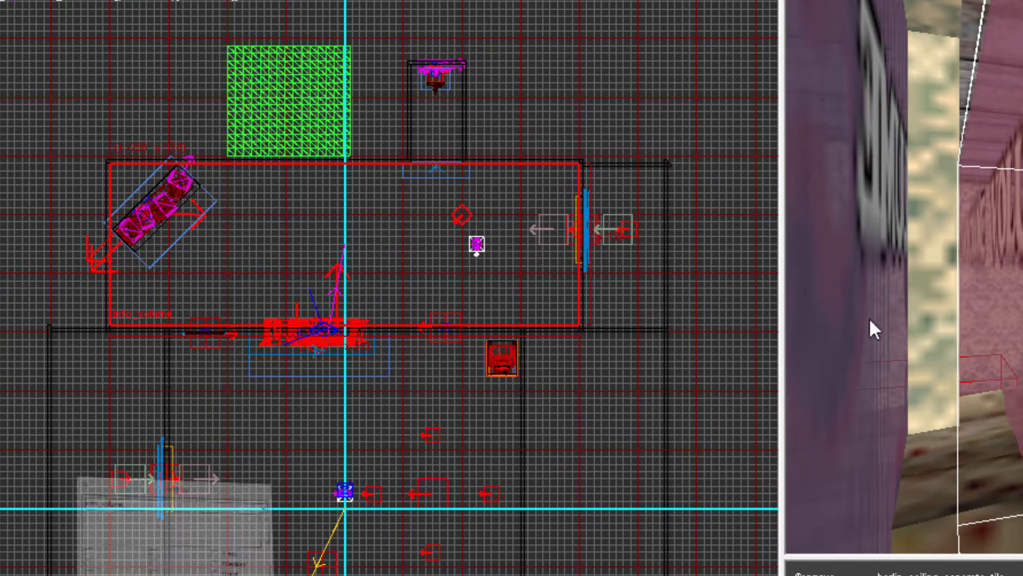
{"action": "key", "text": "Escape"}
{"action": "key", "text": "alt+Tab"}
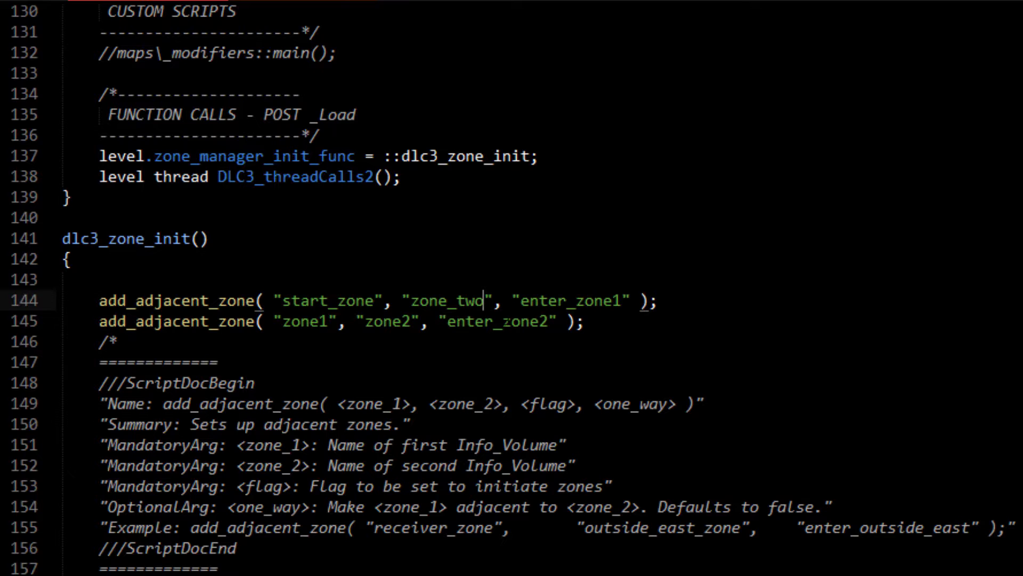
Step: Check the debris trigger's script_flag in Radiant, and set the first add_adjacent_zone call's flag to "zone_two_init" in Sublime Text
{"action": "left_click_drag", "start_coordinate": [622, 301], "coordinate": [521, 302]}
{"action": "key", "text": "alt+Tab"}
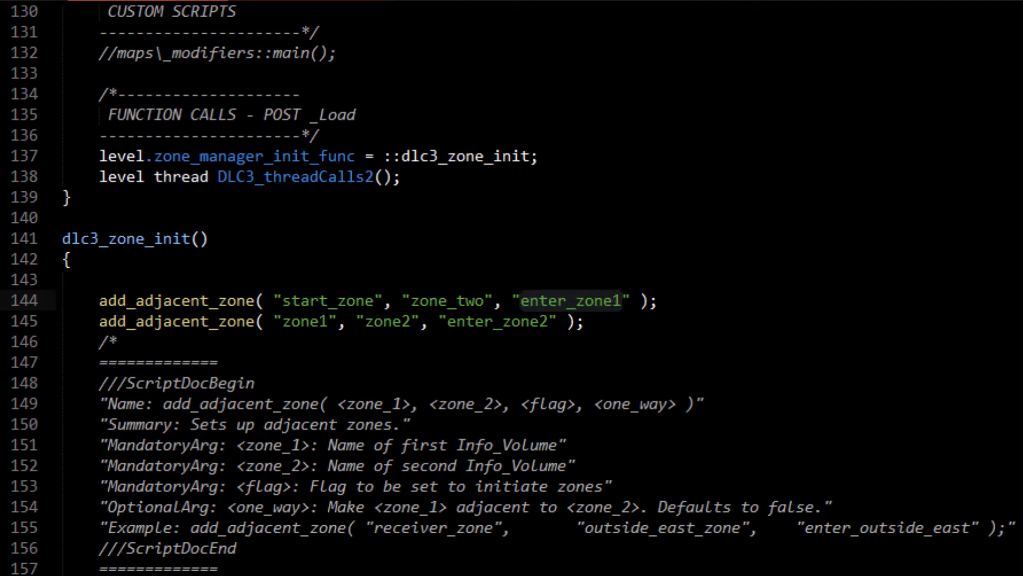
{"action": "right_click_drag", "start_coordinate": [905, 320], "coordinate": [985, 319]}
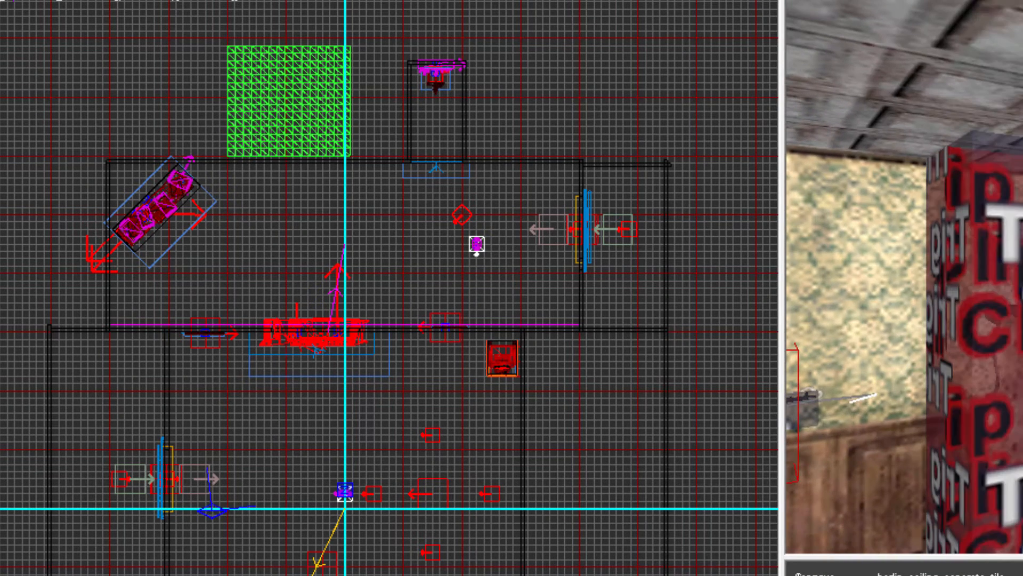
{"action": "left_click", "coordinate": [986, 320], "text": "shift"}
{"action": "key", "text": "n"}
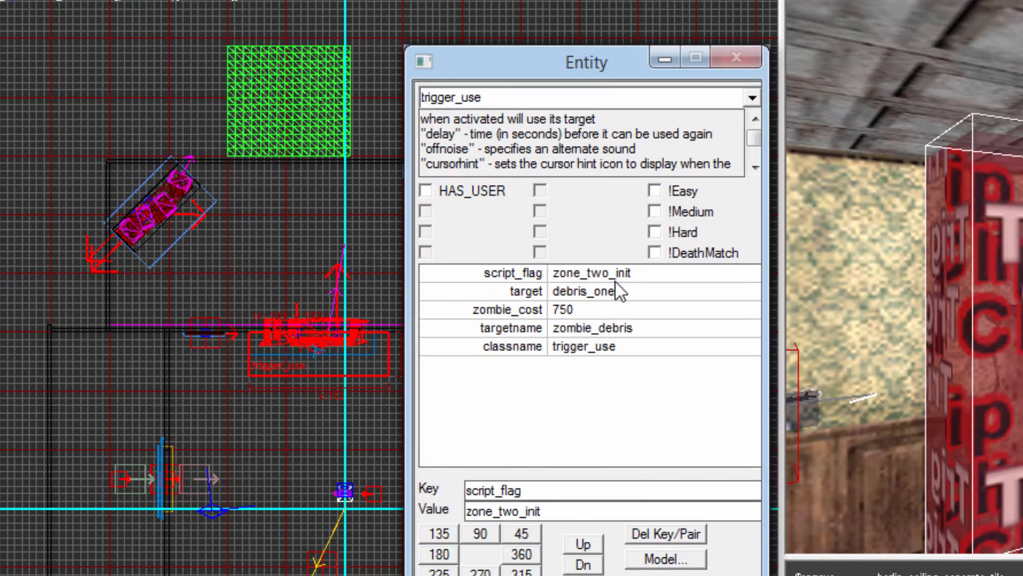
{"action": "left_click", "coordinate": [642, 273]}
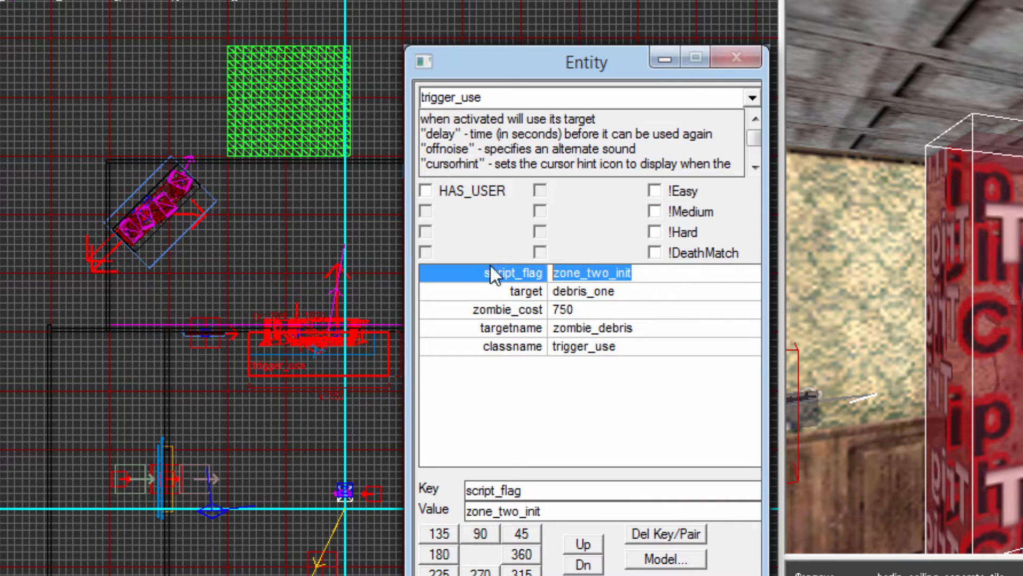
{"action": "left_click", "coordinate": [665, 58]}
{"action": "key", "text": "Escape"}
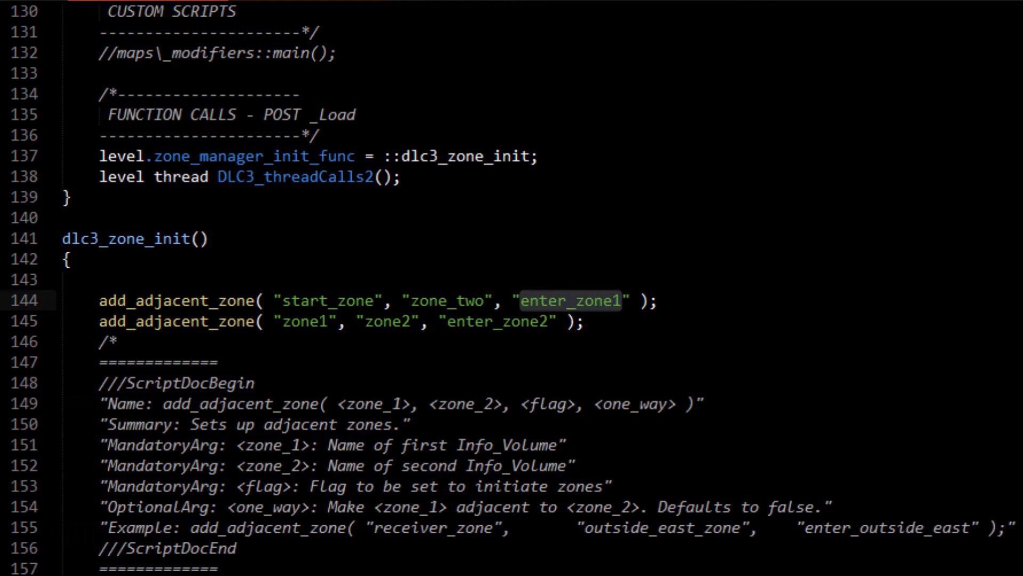
{"action": "type", "text": "zone_two_init"}
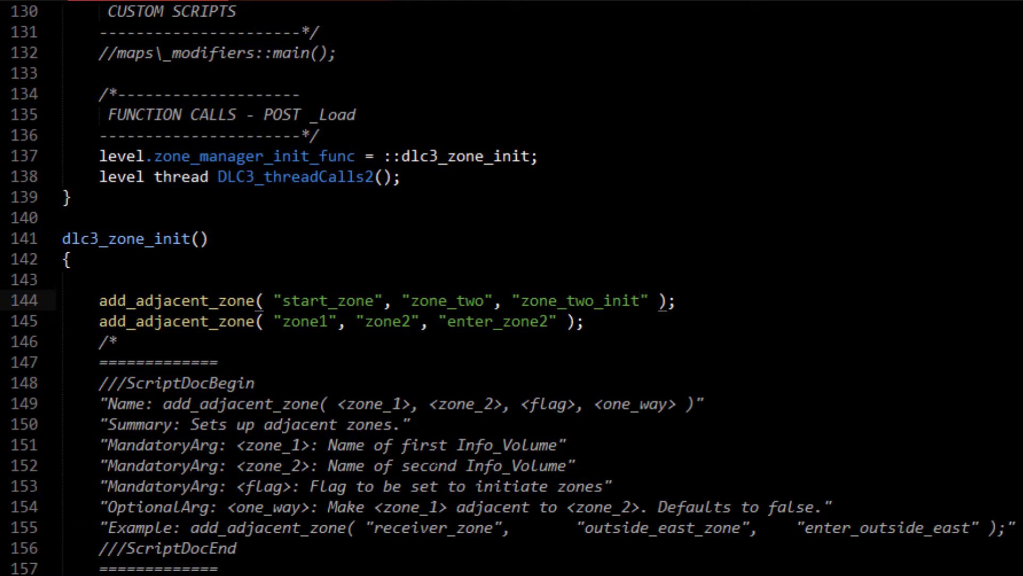
Step: Change the first zone name in the second add_adjacent_zone call to "zone_two"
{"action": "left_click_drag", "start_coordinate": [328, 322], "coordinate": [283, 321]}
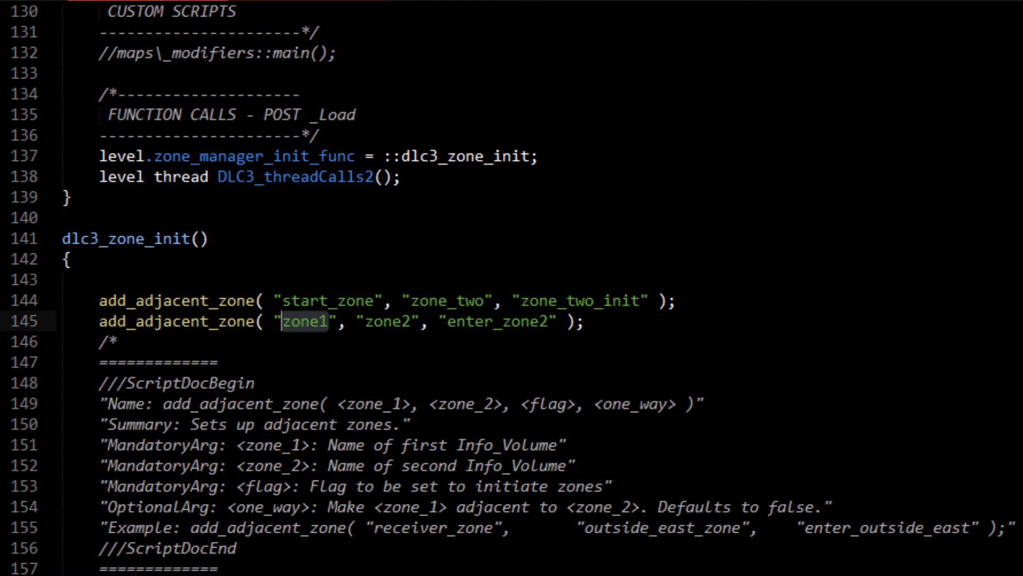
{"action": "type", "text": "zone"}
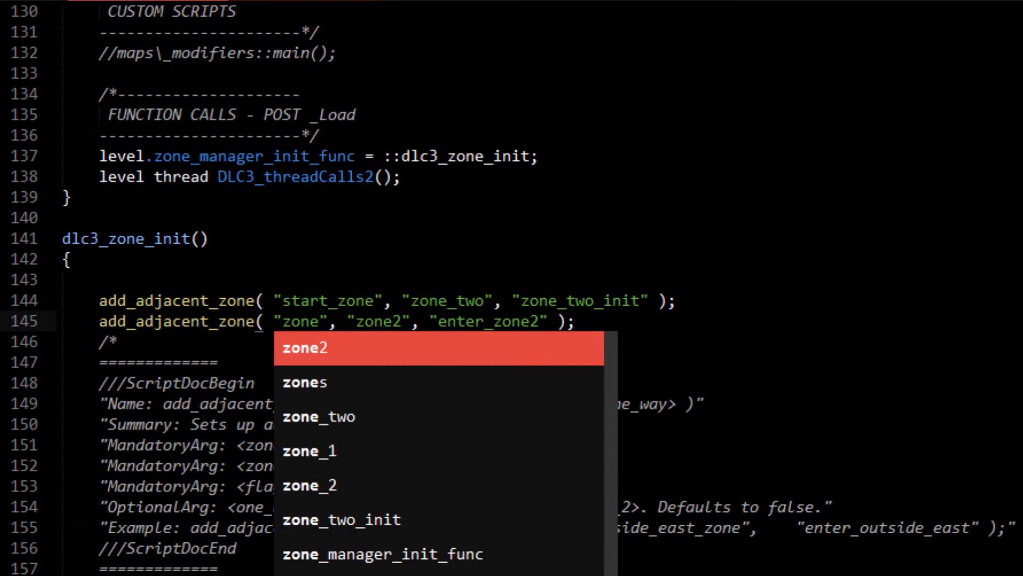
{"action": "type", "text": "_two"}
{"action": "left_click", "coordinate": [440, 301]}
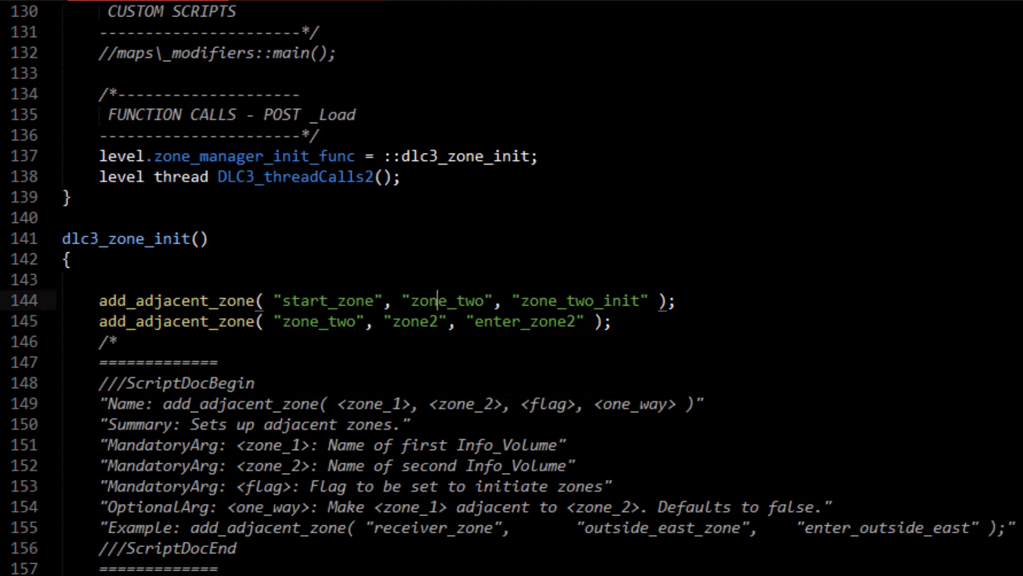
{"action": "left_click_drag", "start_coordinate": [356, 321], "coordinate": [319, 321]}
{"action": "left_click", "coordinate": [484, 301]}
Step: Set the second add_adjacent_zone call's second zone name to "start_zone" and its flag to "zone_two_init"
{"action": "left_click_drag", "start_coordinate": [492, 301], "coordinate": [392, 321]}
{"action": "left_click", "coordinate": [438, 322]}
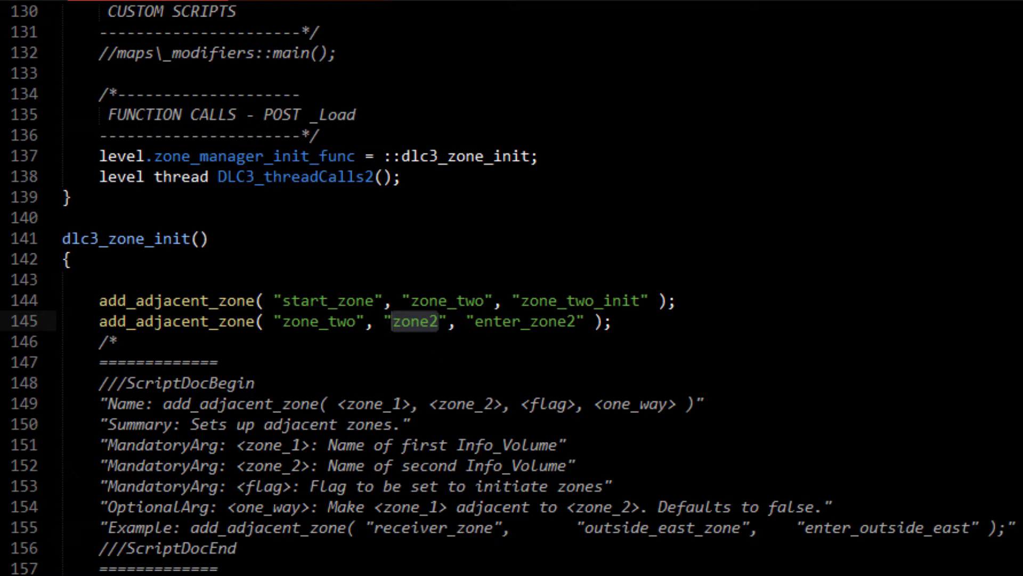
{"action": "type", "text": "start_z"}
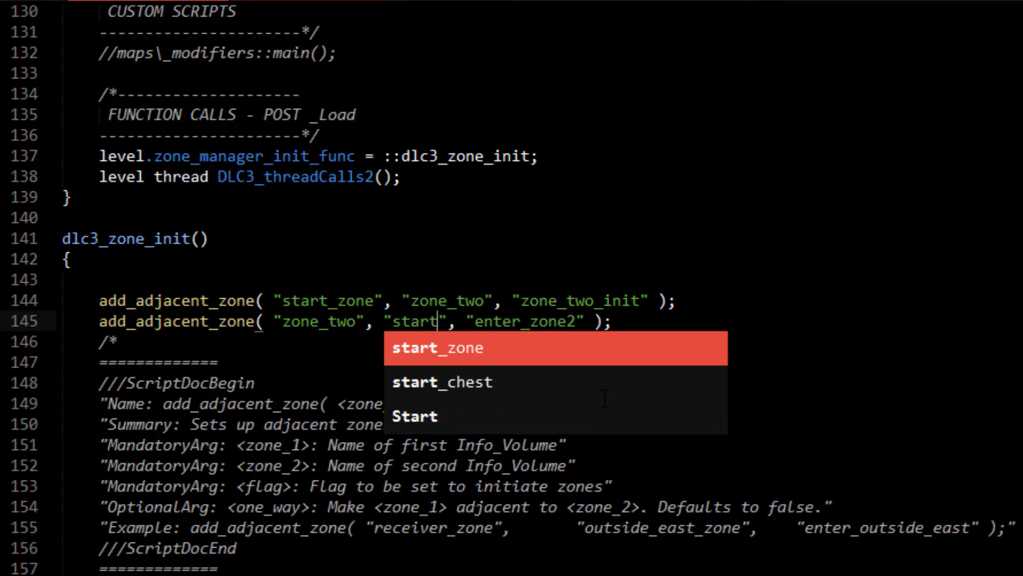
{"action": "key", "text": "Tab"}
{"action": "left_click", "coordinate": [598, 403]}
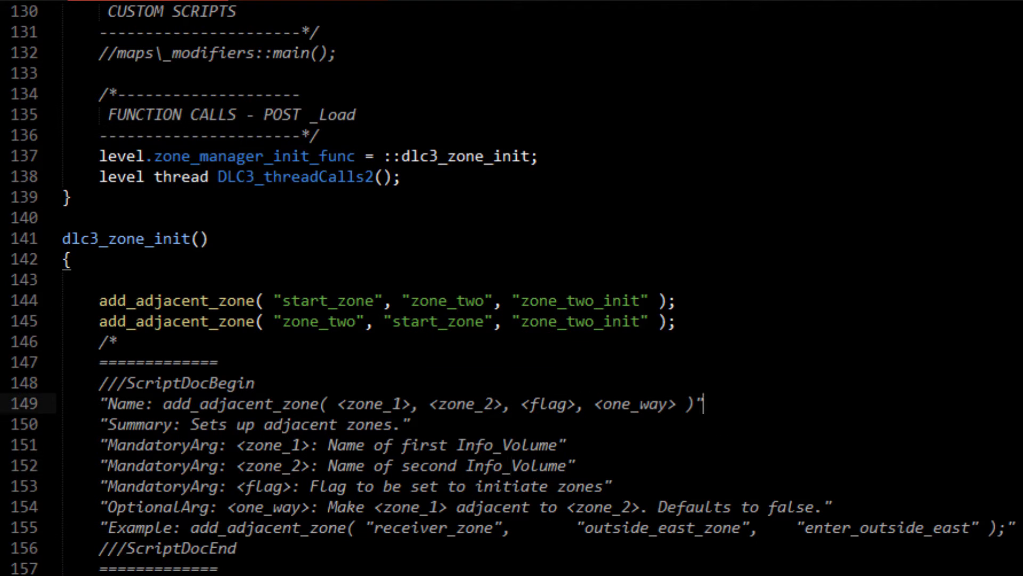
Step: Change the flag in the second add_adjacent_zone call to "enter_zone_three"
{"action": "left_click_drag", "start_coordinate": [641, 321], "coordinate": [521, 321]}
{"action": "type", "text": "enter)zo"}
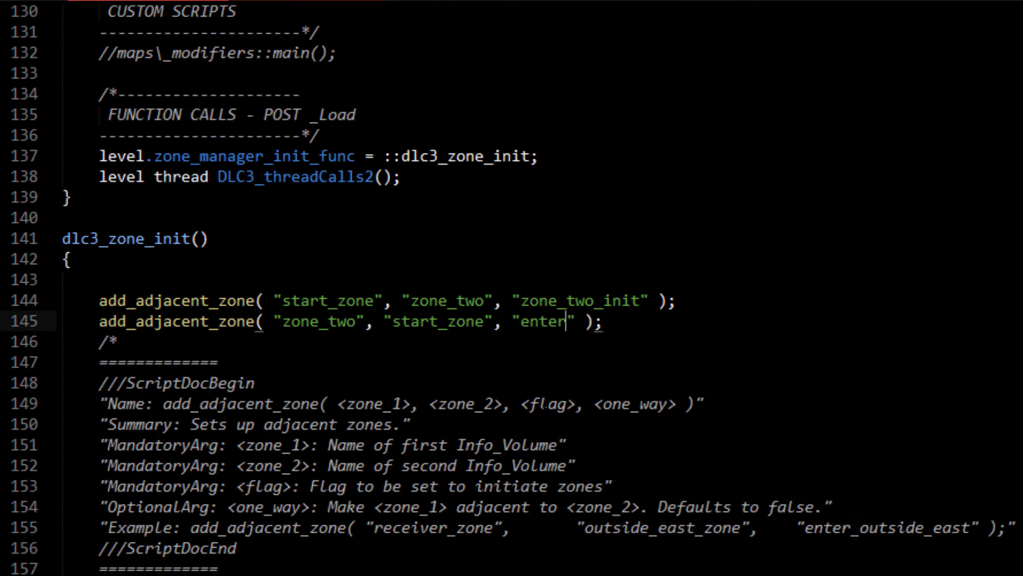
{"action": "key", "text": "BackSpace"}
{"action": "key", "text": "BackSpace"}
{"action": "key", "text": "BackSpace"}
{"action": "type", "text": "_zoin"}
{"action": "key", "text": "BackSpace"}
{"action": "key", "text": "BackSpace"}
{"action": "type", "text": "ne_three"}
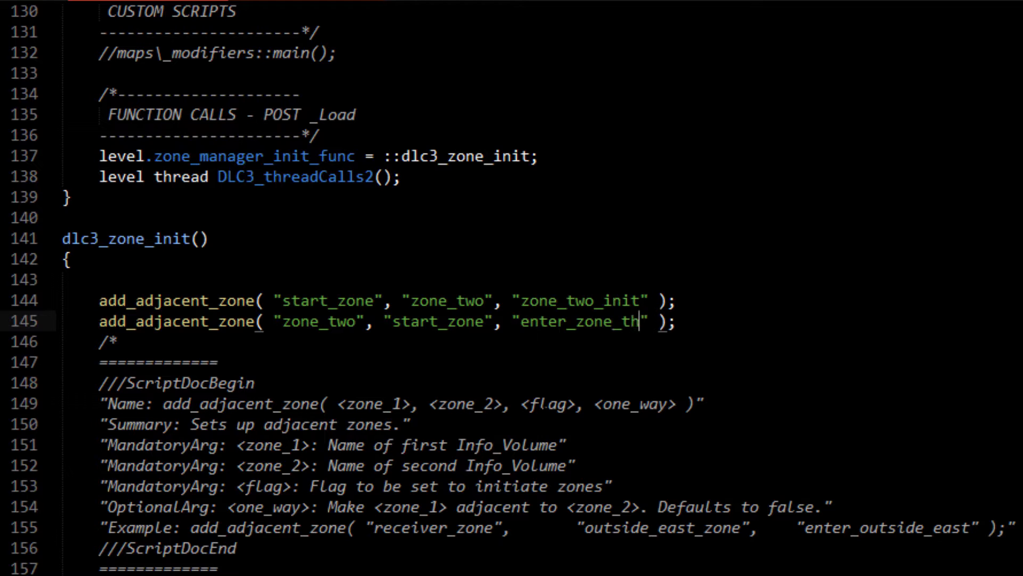
Step: Set the second add_adjacent_zone call's second zone name to "zone_three" and save the script, declining the license purchase
{"action": "key", "text": "ctrl+Left"}
{"action": "key", "text": "ctrl+Left"}
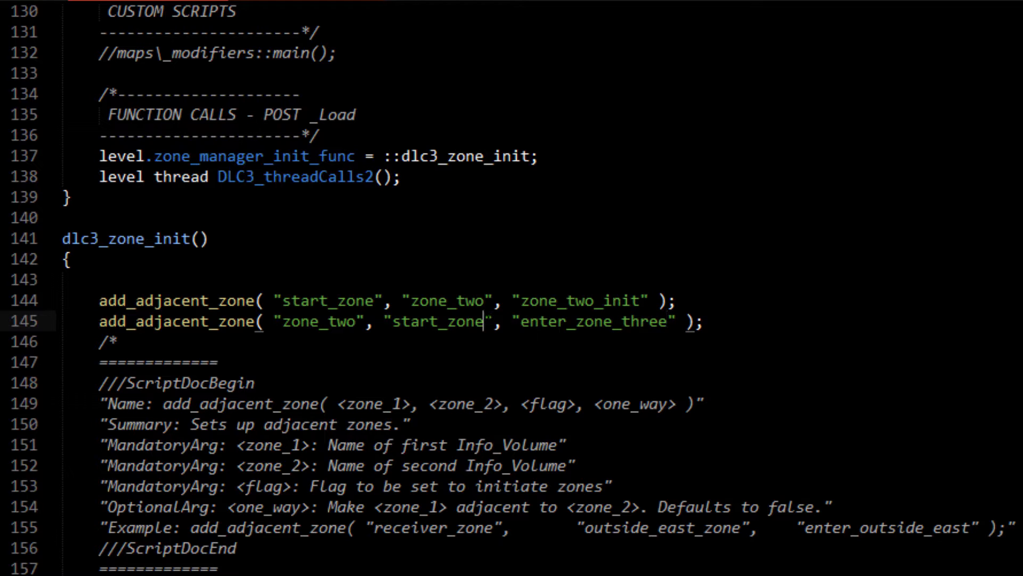
{"action": "key", "text": "shift+Left"}
{"action": "key", "text": "shift+Left"}
{"action": "key", "text": "shift+Left"}
{"action": "key", "text": "shift+Left"}
{"action": "key", "text": "shift+Left"}
{"action": "key", "text": "shift+Left"}
{"action": "key", "text": "shift+Left"}
{"action": "key", "text": "shift+Left"}
{"action": "key", "text": "shift+Left"}
{"action": "key", "text": "shift+Left"}
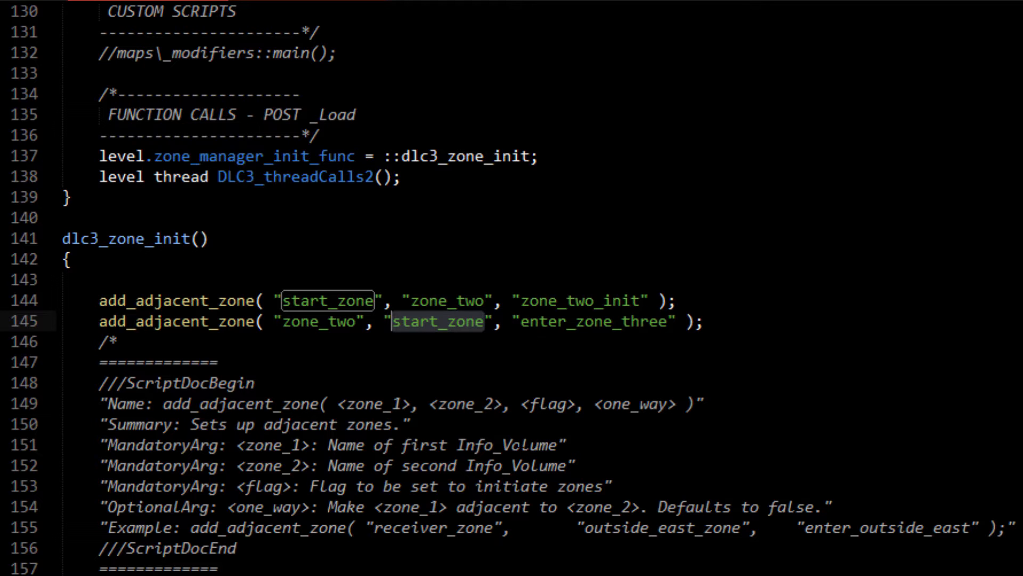
{"action": "type", "text": "zone_three"}
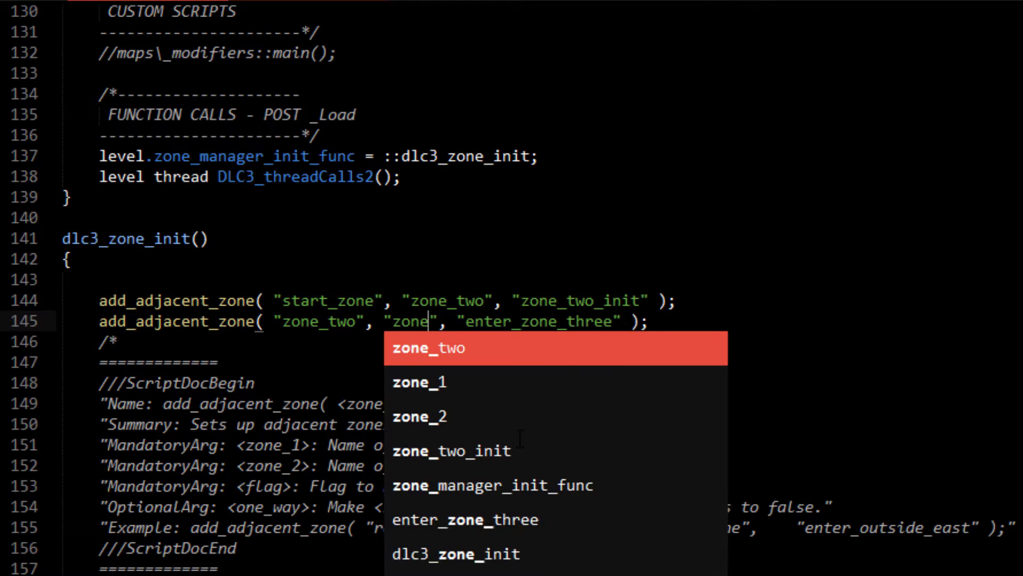
{"action": "key", "text": "ctrl+s"}
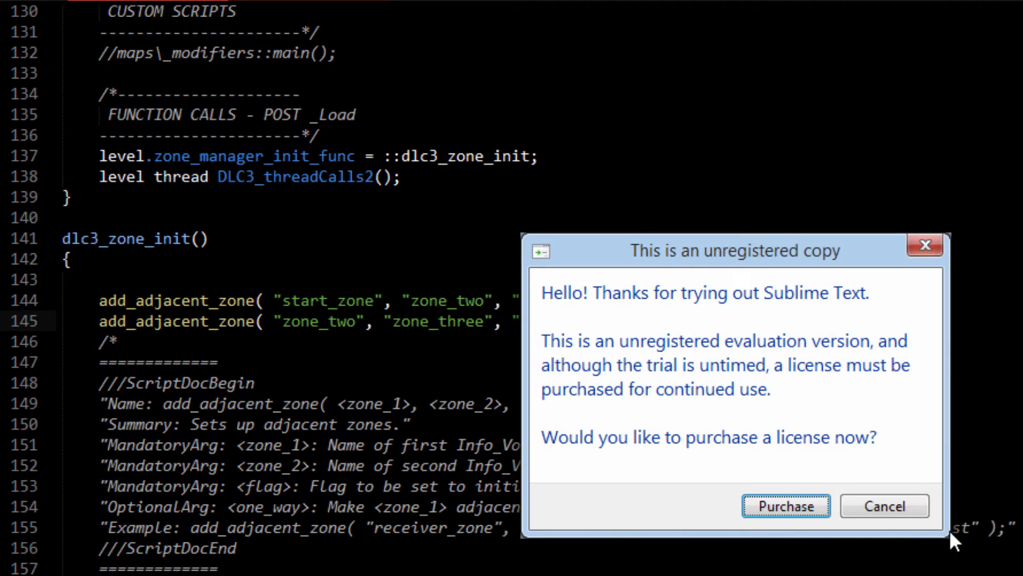
{"action": "left_click", "coordinate": [871, 505]}
{"action": "key", "text": "Down"}
{"action": "key", "text": "Down"}
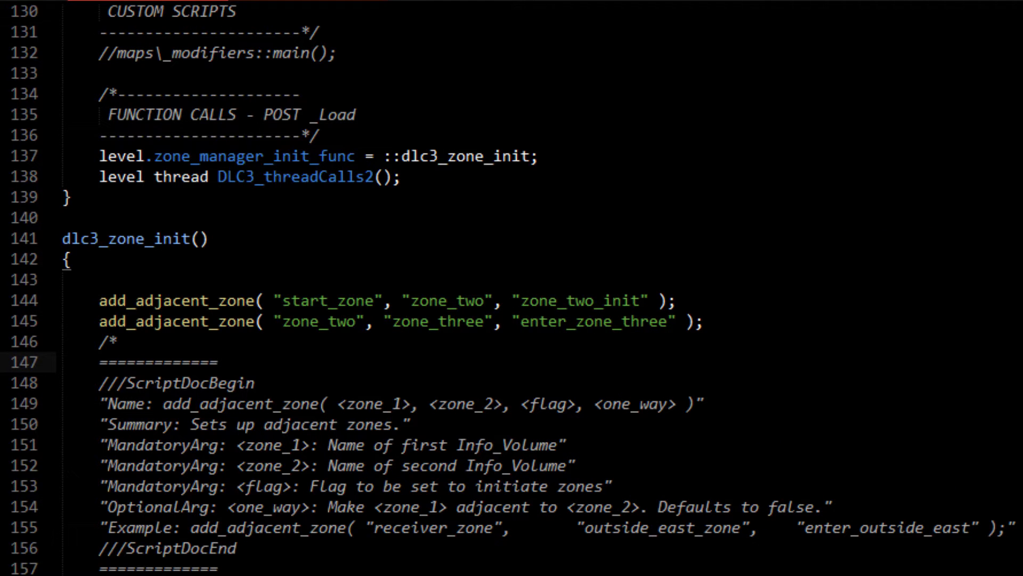
Step: Review the zone names and flags in the two add_adjacent_zone calls of dlc3_zone_init
{"action": "left_click_drag", "start_coordinate": [366, 322], "coordinate": [247, 322]}
{"action": "left_click", "coordinate": [300, 323]}
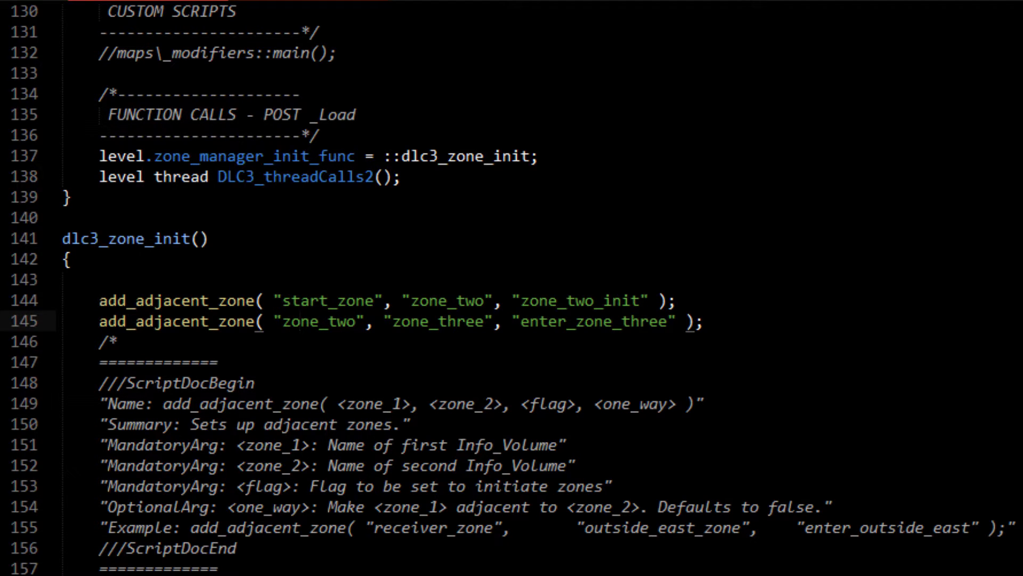
{"action": "left_click_drag", "start_coordinate": [99, 300], "coordinate": [675, 300]}
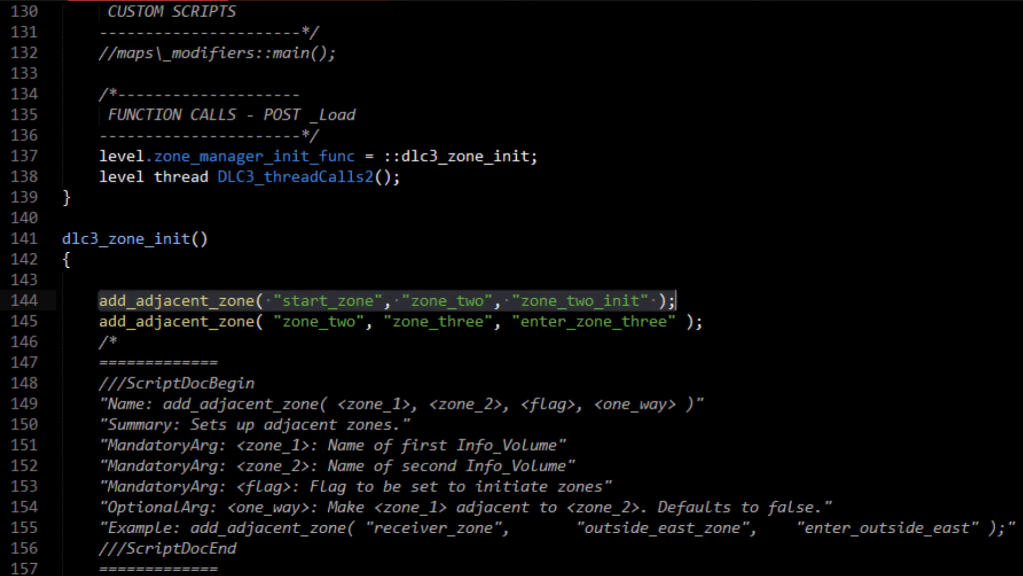
{"action": "left_click", "coordinate": [714, 309]}
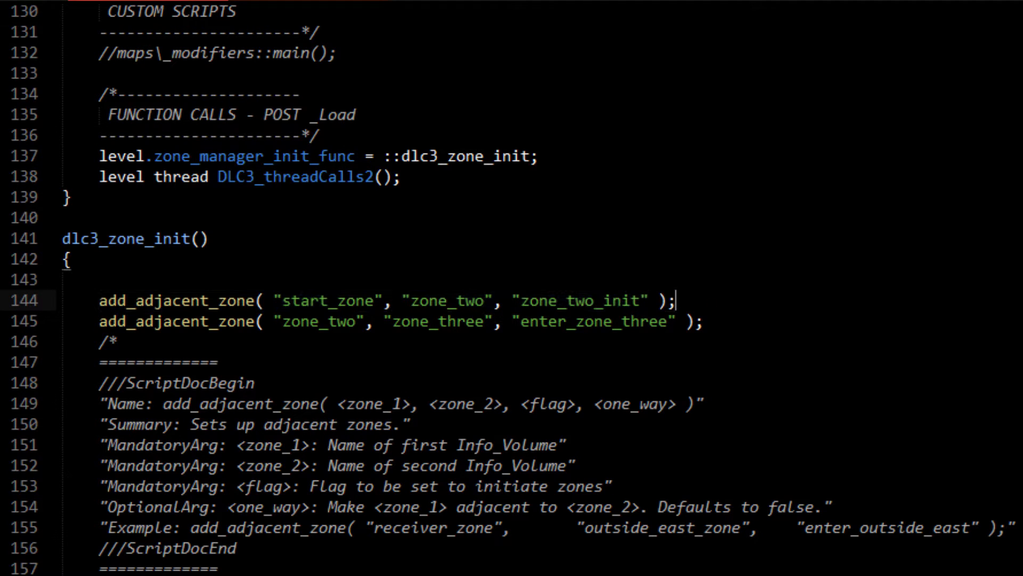
{"action": "left_click_drag", "start_coordinate": [100, 321], "coordinate": [364, 322]}
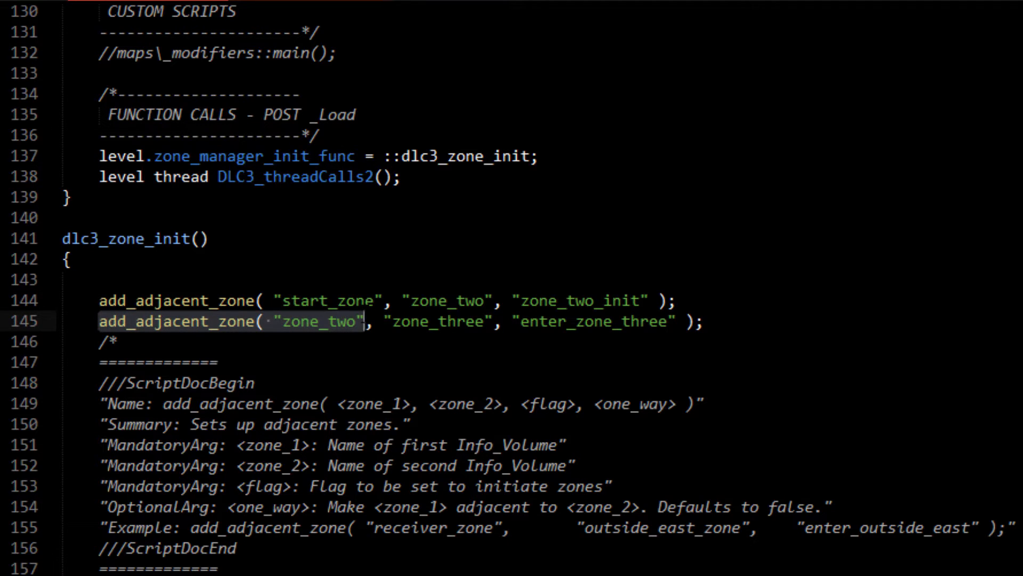
{"action": "left_click", "coordinate": [337, 321]}
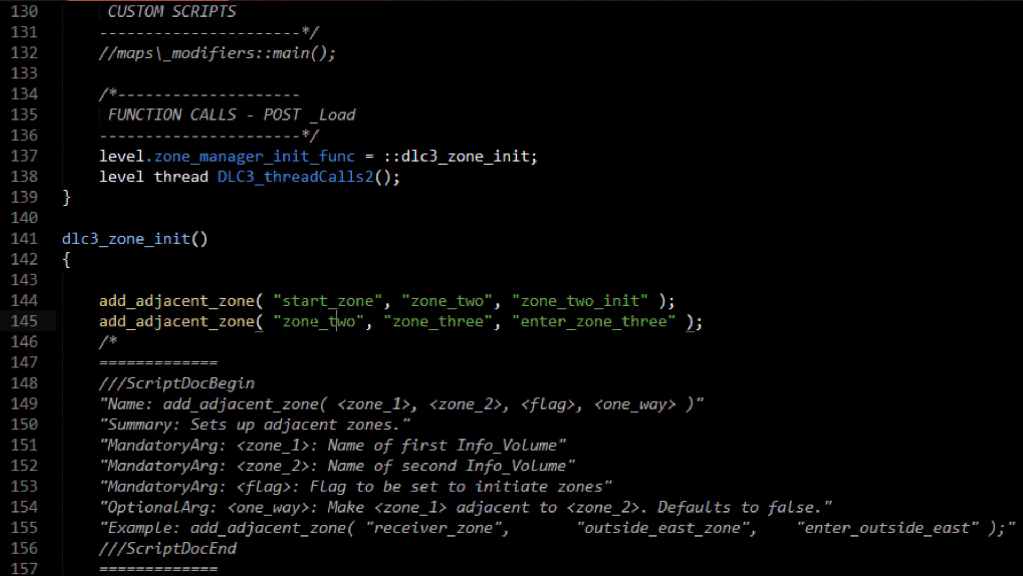
{"action": "left_click_drag", "start_coordinate": [705, 321], "coordinate": [100, 322]}
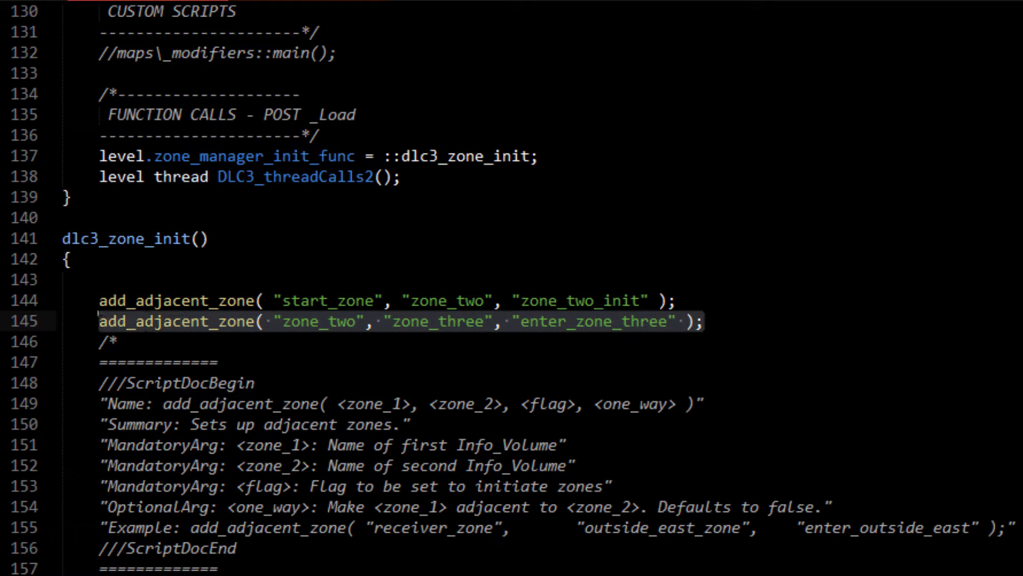
{"action": "left_click", "coordinate": [328, 321]}
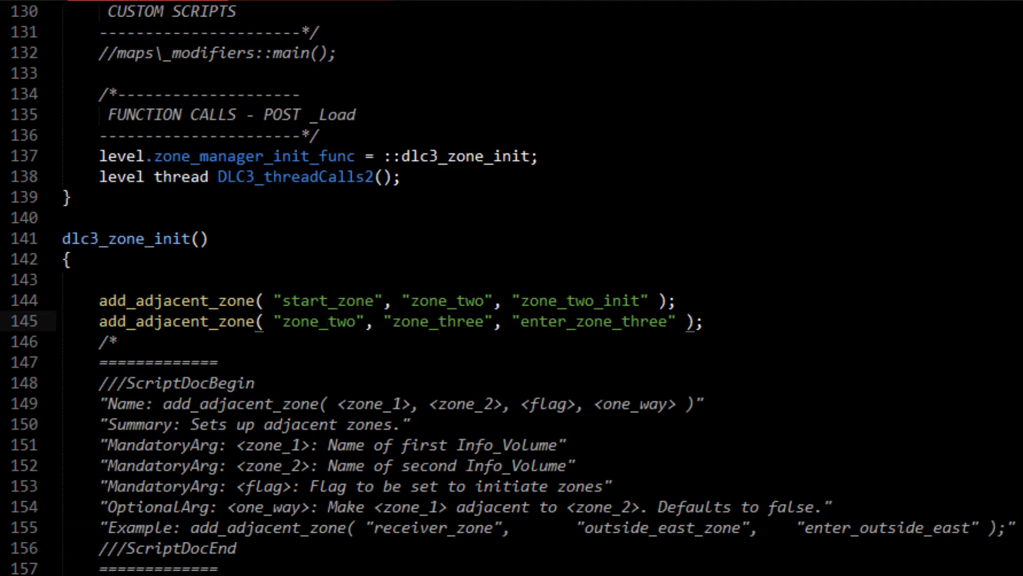
Step: Switch to the open script with the zombie settings, search it for "score", and go to the zombie_score_start line under Scoring
{"action": "left_click", "coordinate": [277, 1]}
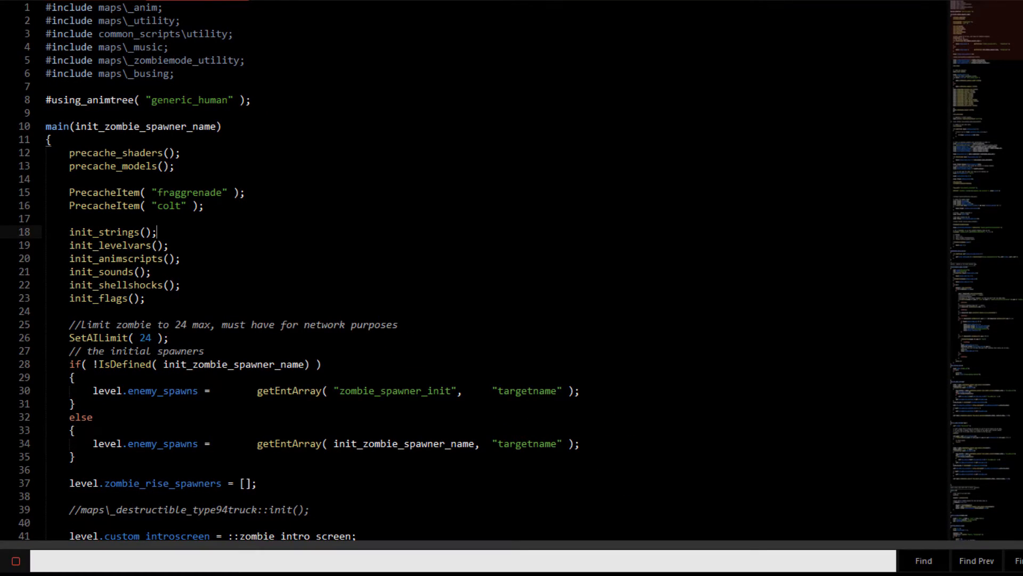
{"action": "type", "text": "score"}
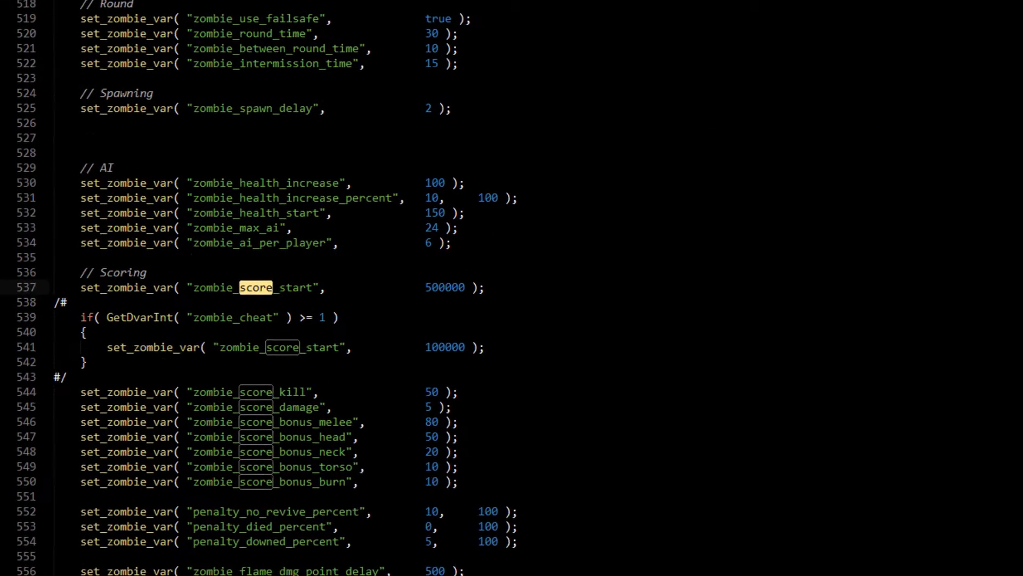
{"action": "left_click", "coordinate": [87, 332]}
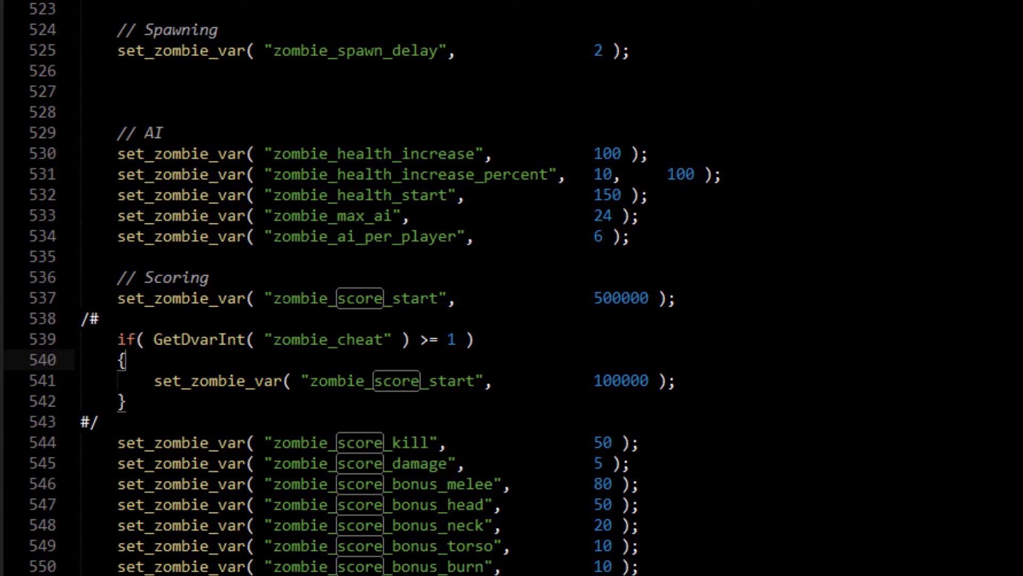
{"action": "left_click", "coordinate": [280, 298]}
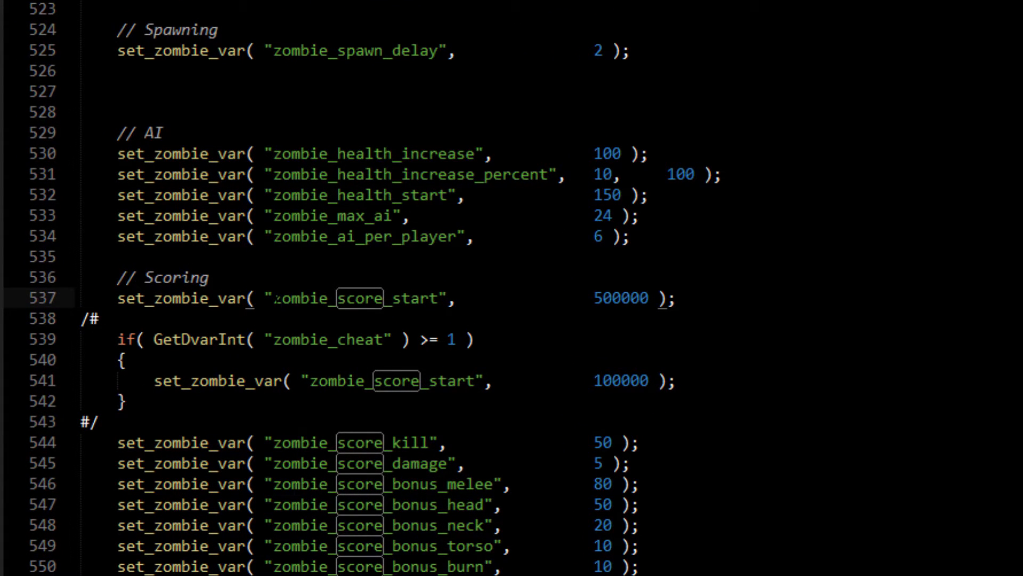
Step: Set the zombie_score_start value under Scoring to 500
{"action": "left_click_drag", "start_coordinate": [648, 298], "coordinate": [593, 299]}
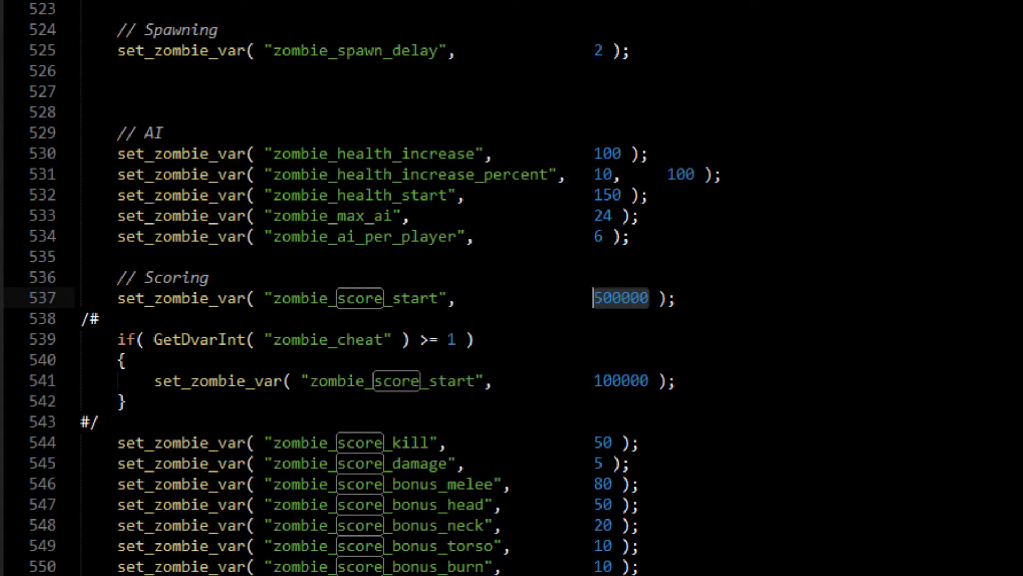
{"action": "type", "text": "500"}
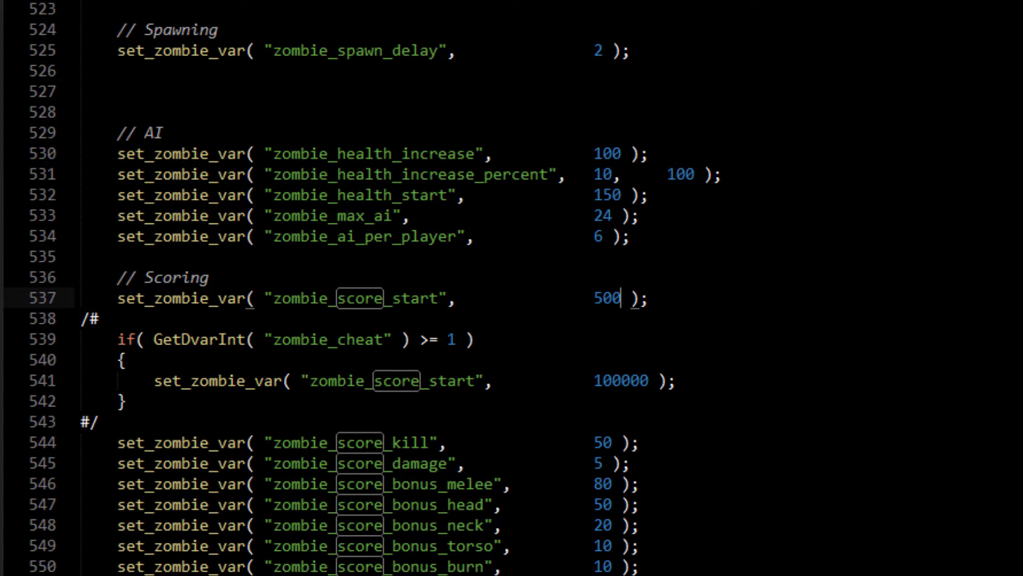
Step: Review the zombie settings around the Scoring section, including the kill and damage points and the zombie_cheat block enclosed in /# and #/
{"action": "scroll", "coordinate": [363, 288], "scroll_direction": "up", "scroll_amount": 4}
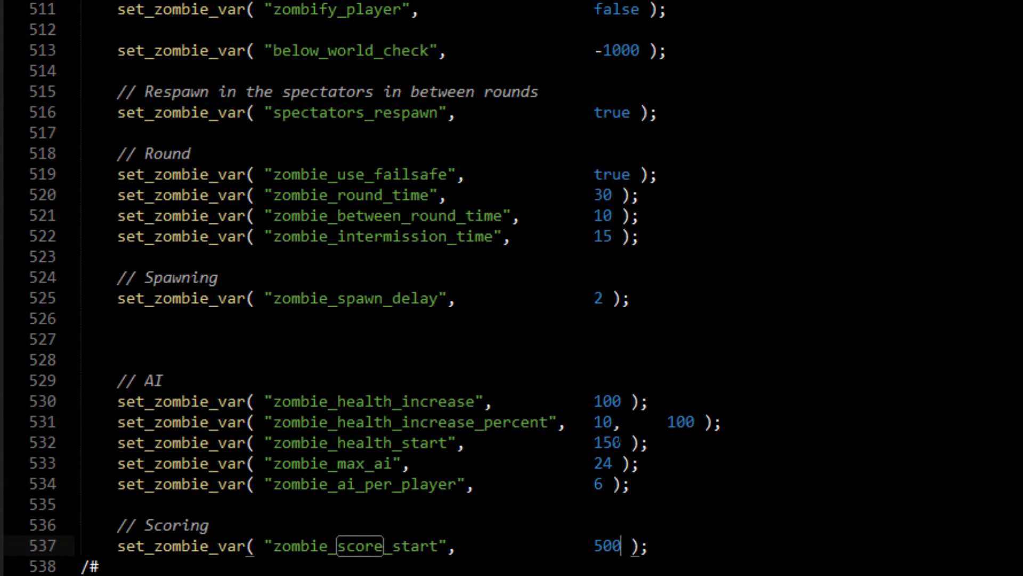
{"action": "scroll", "coordinate": [362, 288], "scroll_direction": "down", "scroll_amount": 3}
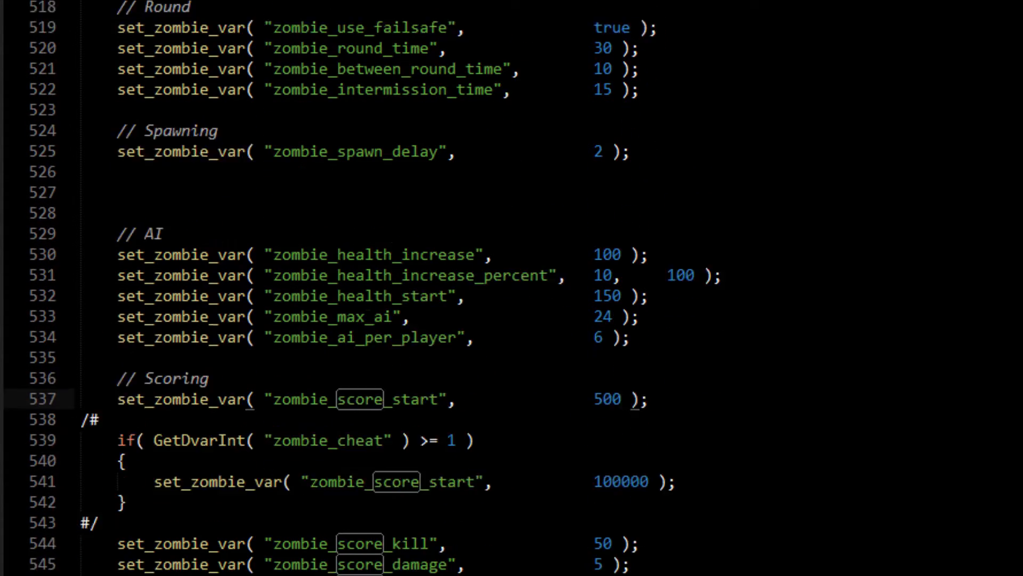
{"action": "scroll", "coordinate": [511, 288], "scroll_direction": "down", "scroll_amount": 2}
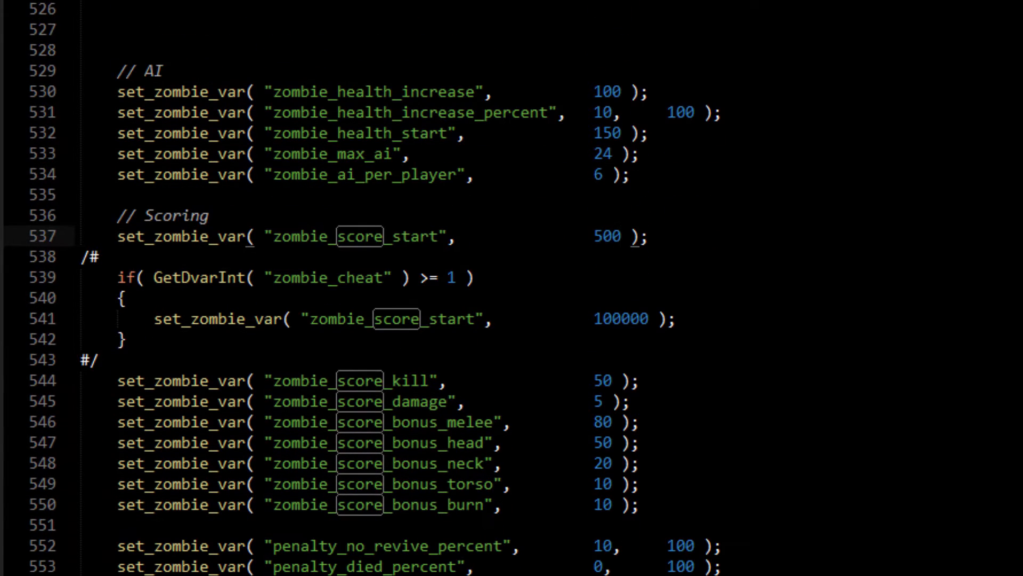
{"action": "scroll", "coordinate": [512, 288], "scroll_direction": "down", "scroll_amount": 3}
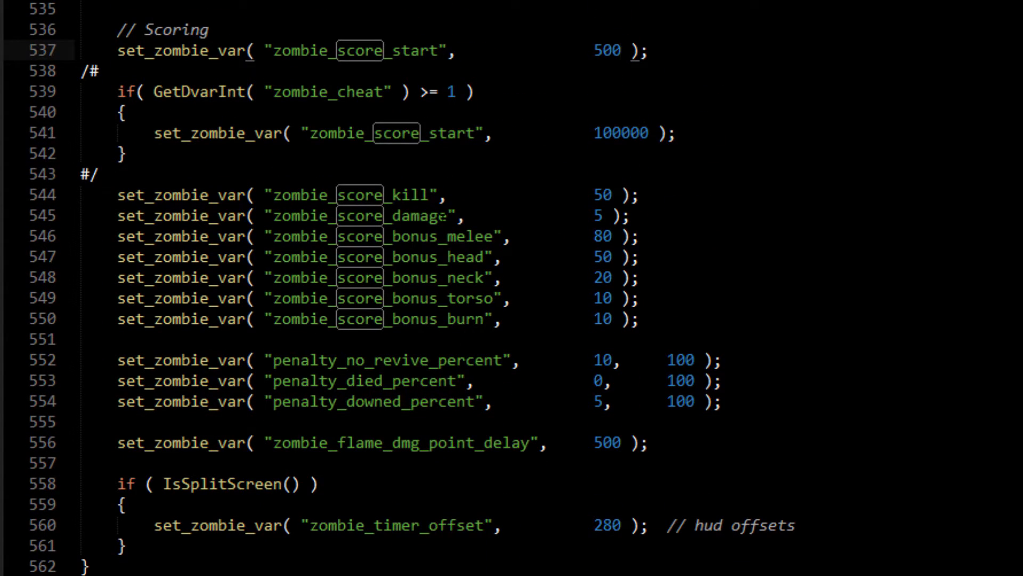
{"action": "left_click_drag", "start_coordinate": [612, 196], "coordinate": [594, 216]}
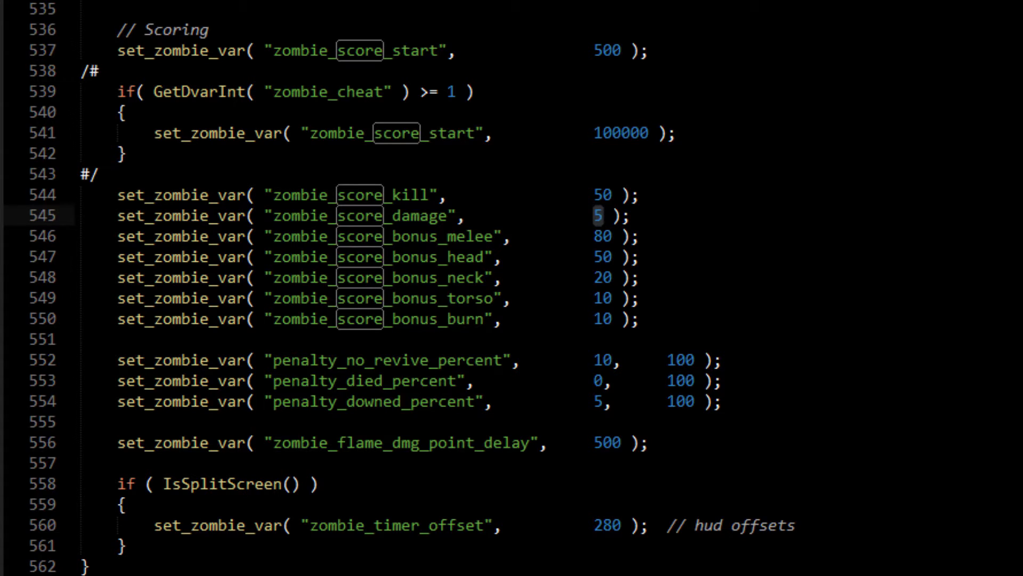
{"action": "left_click_drag", "start_coordinate": [101, 175], "coordinate": [164, 176]}
{"action": "left_click", "coordinate": [110, 90]}
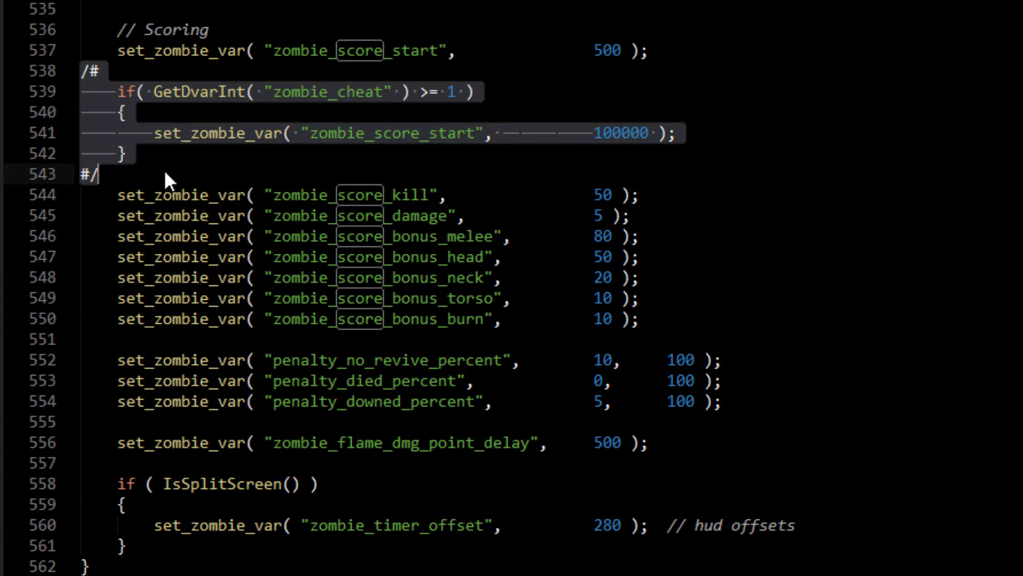
{"action": "left_click", "coordinate": [166, 175]}
{"action": "left_click_drag", "start_coordinate": [81, 71], "coordinate": [100, 71]}
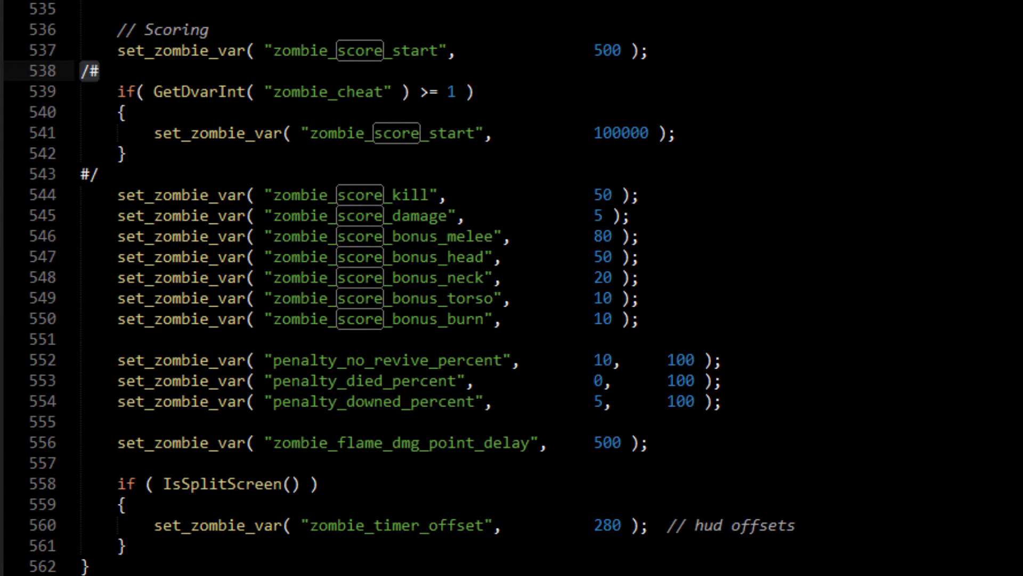
{"action": "left_click_drag", "start_coordinate": [101, 174], "coordinate": [81, 70]}
{"action": "left_click", "coordinate": [128, 109]}
{"action": "key", "text": "Down"}
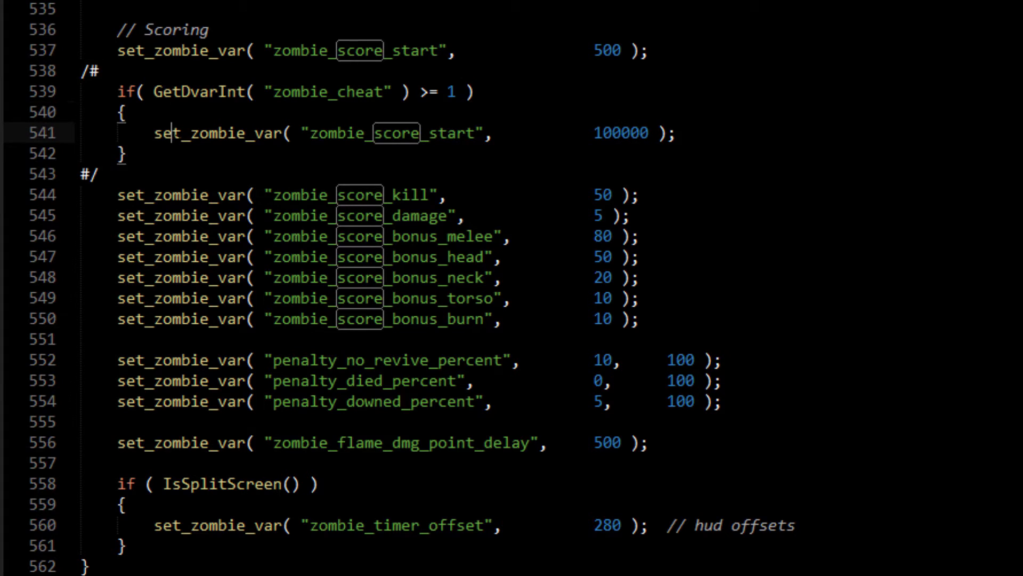
{"action": "left_click_drag", "start_coordinate": [81, 70], "coordinate": [117, 195]}
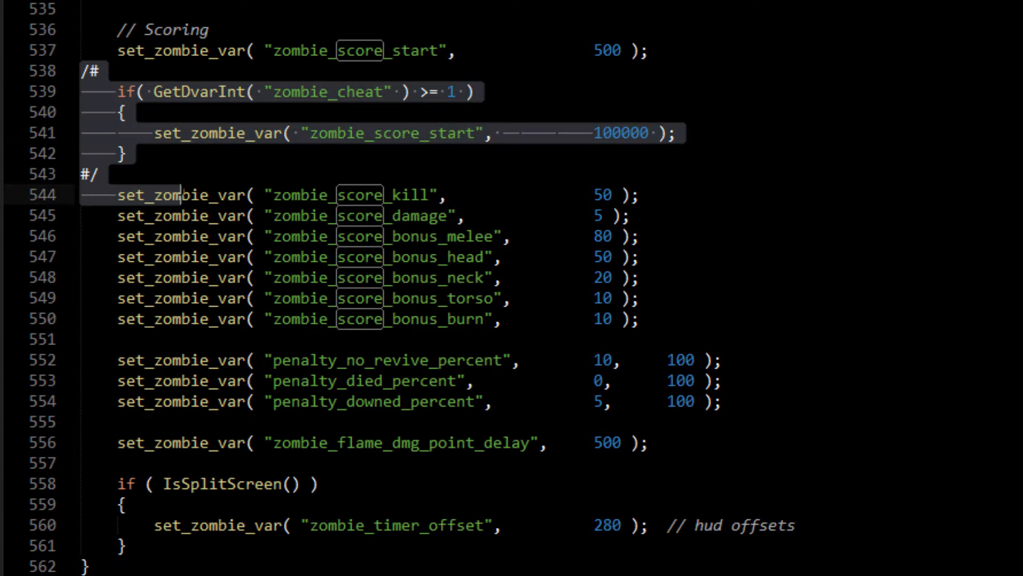
{"action": "left_click", "coordinate": [182, 174]}
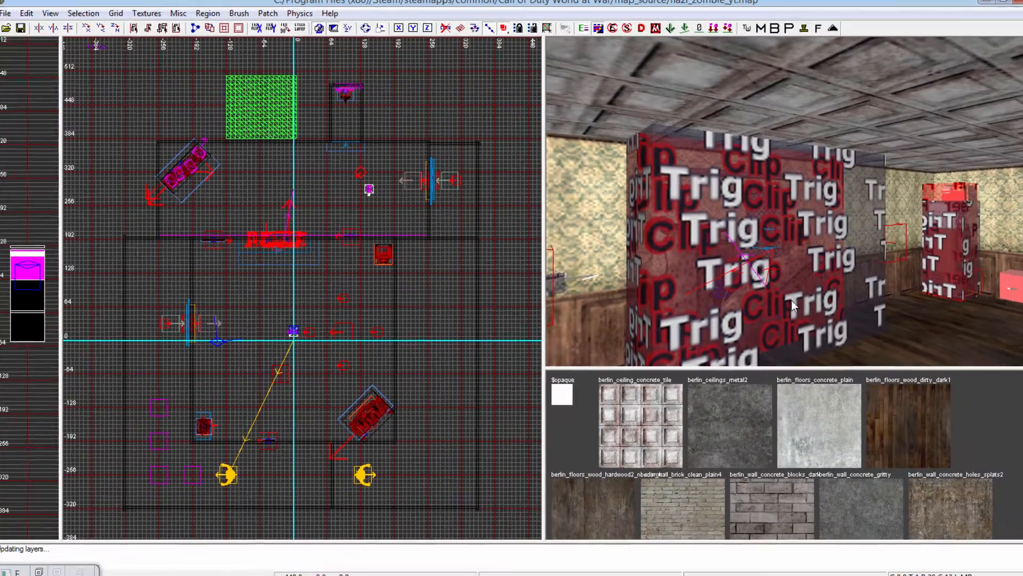
Step: Switch to the map editor with nazi_zombie_yt.map and delete the four pink path nodes in the corridor near the zombie actor
{"action": "right_click_drag", "start_coordinate": [792, 300], "coordinate": [970, 319]}
{"action": "right_click_drag", "start_coordinate": [779, 213], "coordinate": [906, 165]}
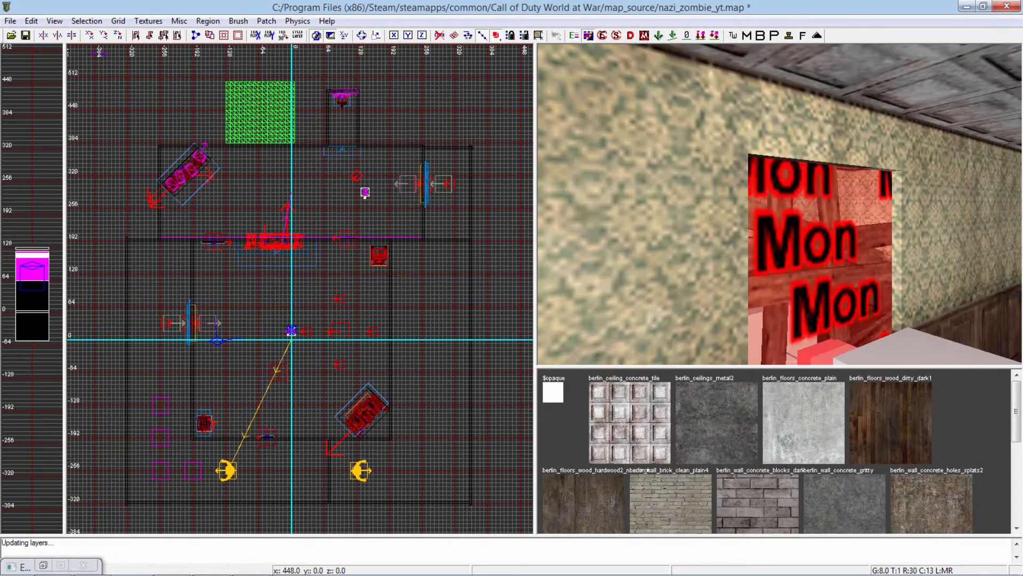
{"action": "right_click_drag", "start_coordinate": [780, 205], "coordinate": [760, 315]}
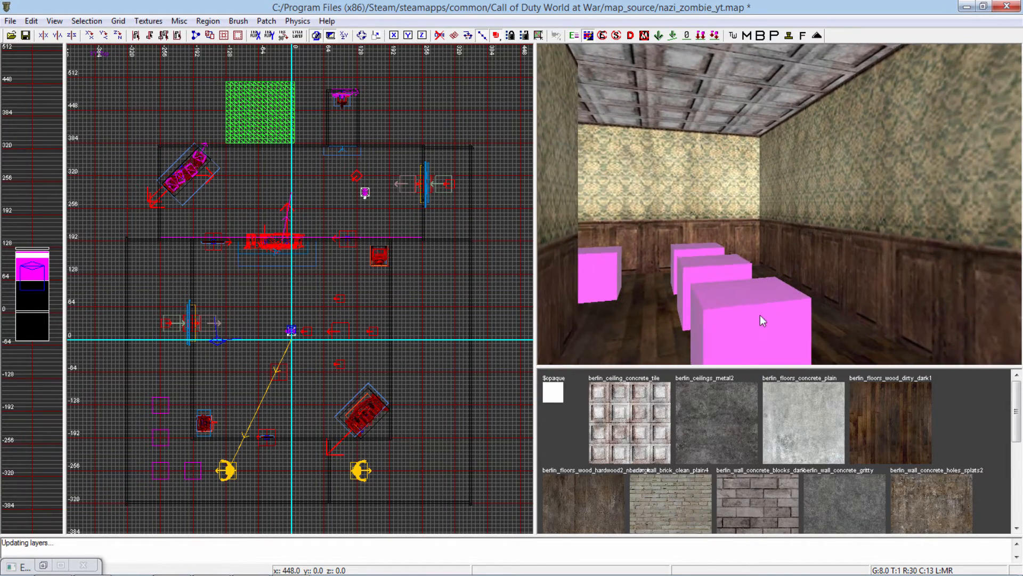
{"action": "left_click", "coordinate": [749, 320], "text": "shift"}
{"action": "left_click", "coordinate": [702, 273], "text": "shift"}
{"action": "left_click", "coordinate": [711, 268], "text": "shift"}
{"action": "right_click_drag", "start_coordinate": [710, 268], "coordinate": [669, 240]}
{"action": "left_click", "coordinate": [707, 271], "text": "shift"}
{"action": "left_click", "coordinate": [693, 262], "text": "shift"}
{"action": "left_click", "coordinate": [701, 306], "text": "shift"}
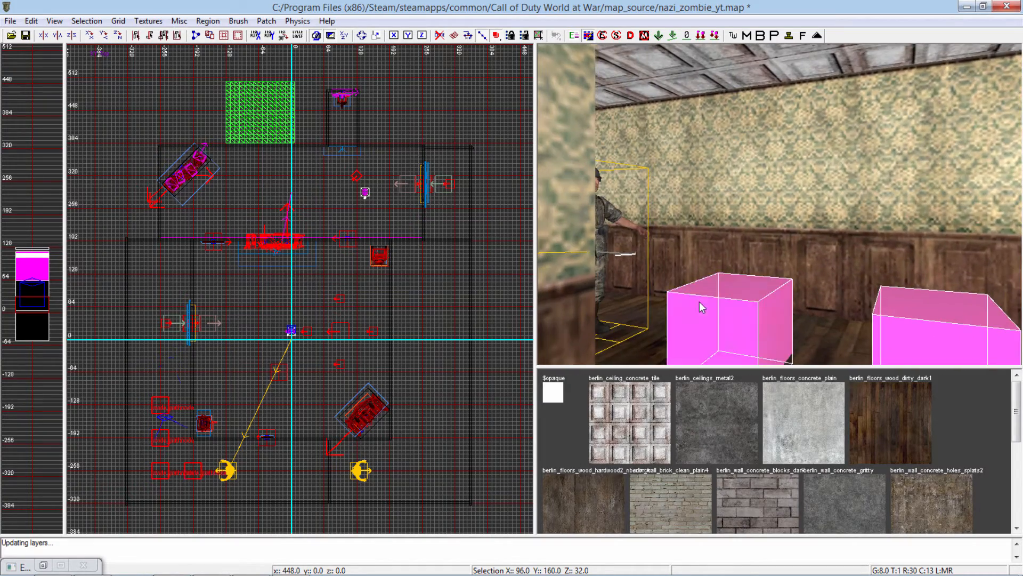
{"action": "right_click_drag", "start_coordinate": [701, 306], "coordinate": [671, 282]}
{"action": "key", "text": "Delete"}
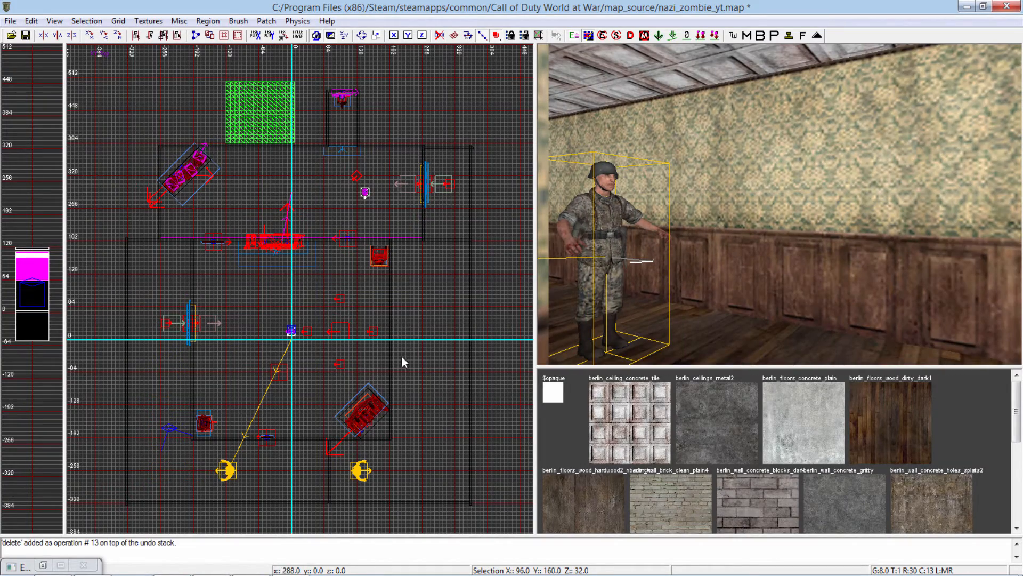
Step: Add a node_pathnode in the corridor in front of the zombie actor, at about X -208, Y -240
{"action": "right_click_drag", "start_coordinate": [280, 368], "coordinate": [329, 307]}
{"action": "scroll", "coordinate": [234, 430], "scroll_direction": "up", "scroll_amount": 5}
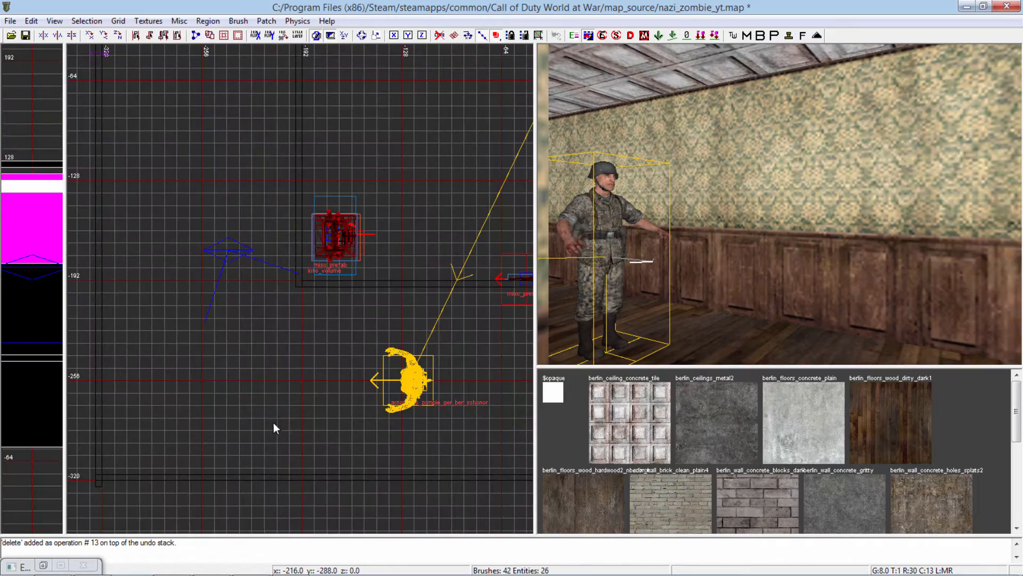
{"action": "right_click", "coordinate": [294, 379]}
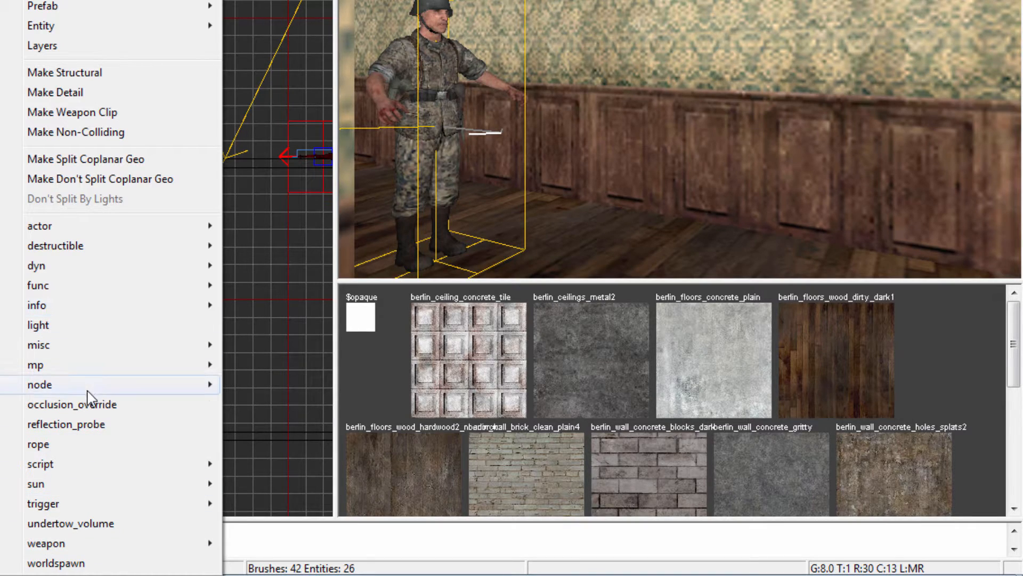
{"action": "mouse_move", "coordinate": [89, 390]}
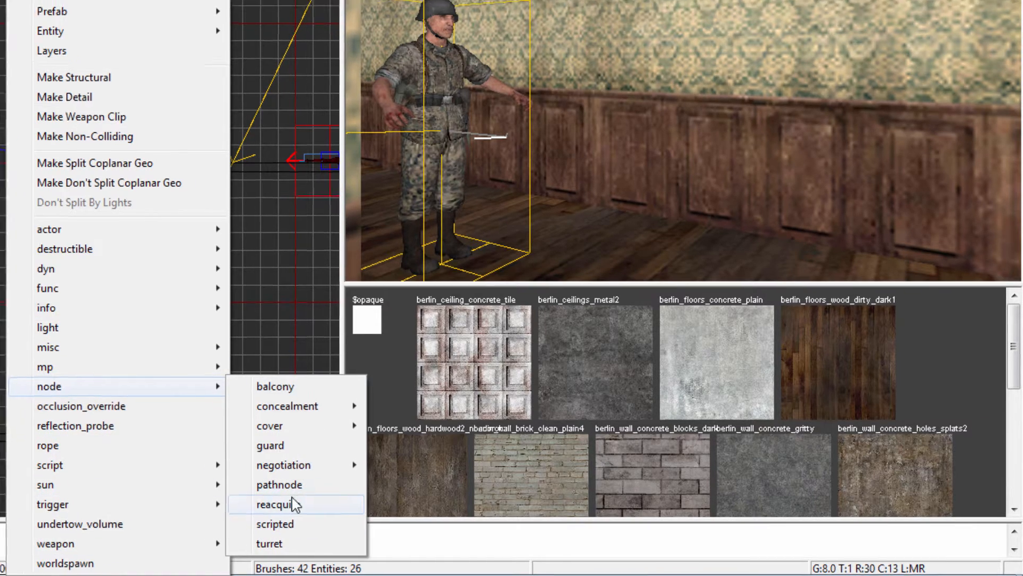
{"action": "left_click", "coordinate": [282, 484]}
{"action": "left_click_drag", "start_coordinate": [184, 321], "coordinate": [172, 348]}
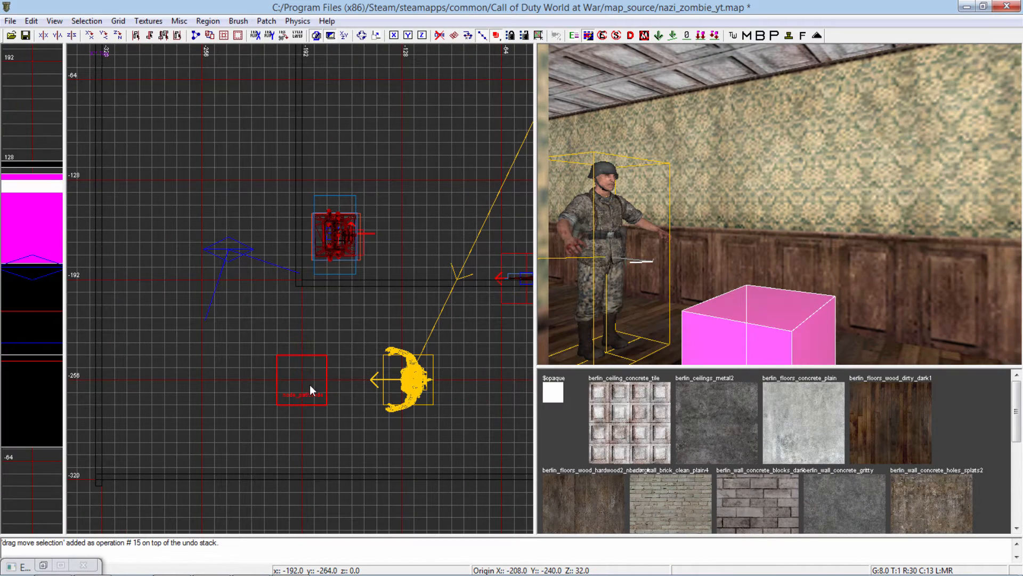
{"action": "right_click_drag", "start_coordinate": [836, 304], "coordinate": [836, 305]}
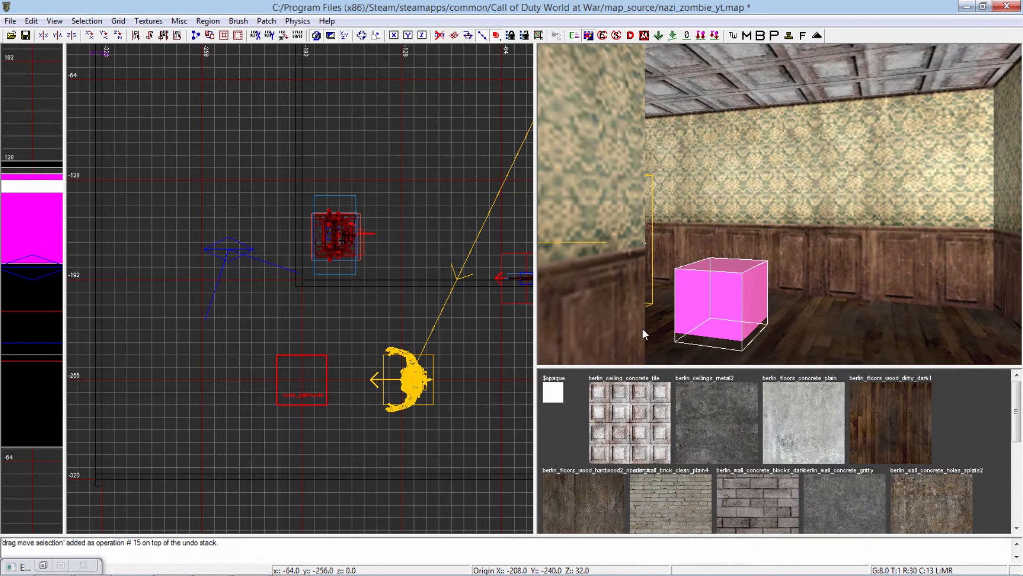
Step: In the side views, raise the path node just above the floor to a Z origin of 40 and shift it to X -224
{"action": "key", "text": "ctrl+Tab"}
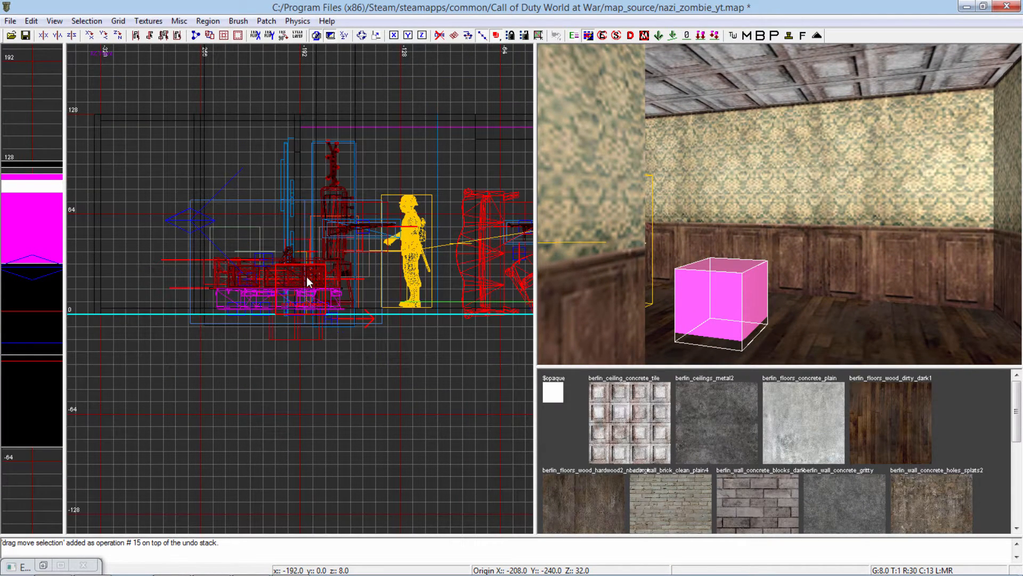
{"action": "left_click_drag", "start_coordinate": [306, 276], "coordinate": [290, 262]}
{"action": "left_click", "coordinate": [290, 261]}
{"action": "key", "text": "ctrl+Tab"}
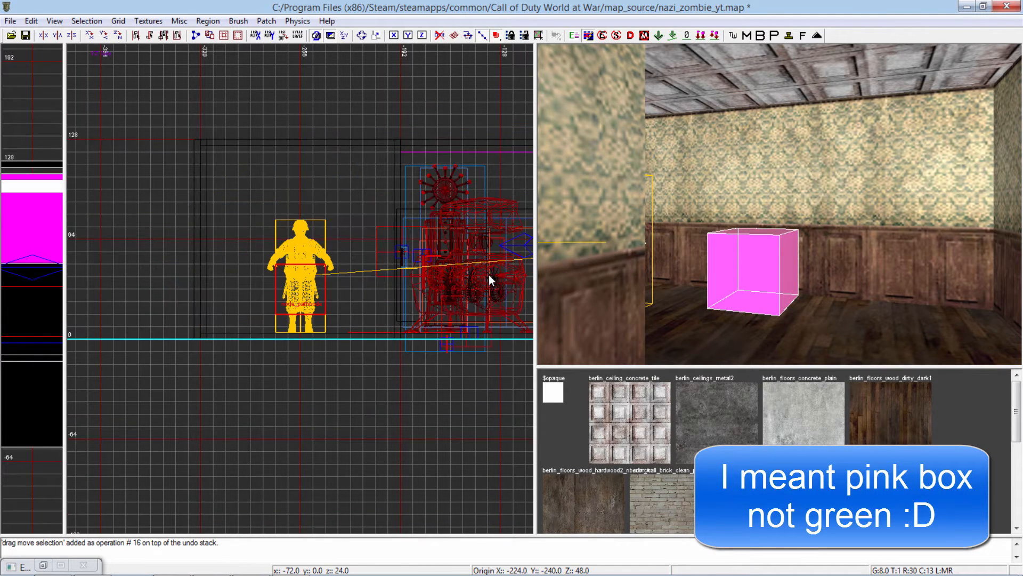
{"action": "left_click_drag", "start_coordinate": [296, 305], "coordinate": [295, 318]}
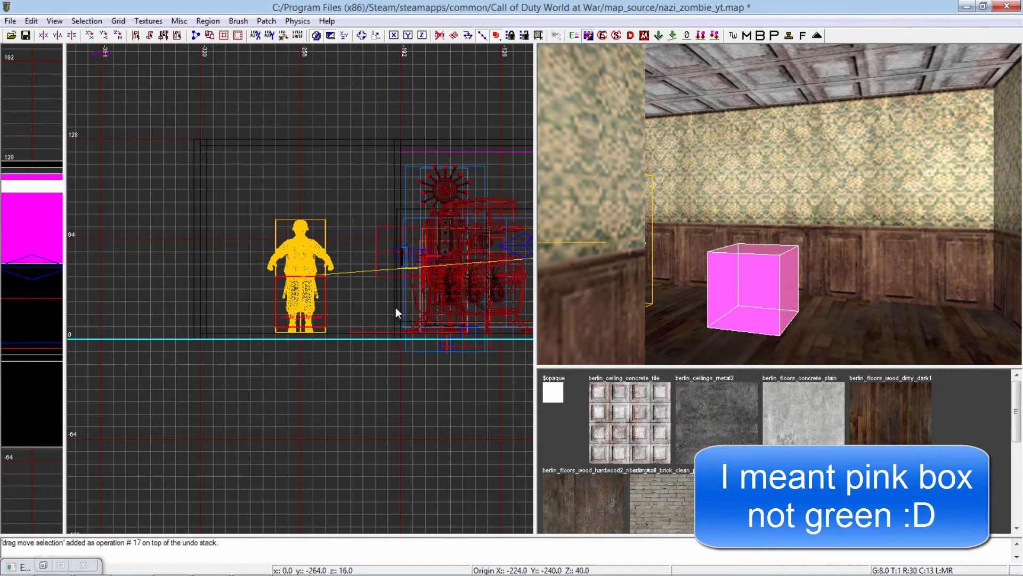
{"action": "scroll", "coordinate": [315, 333], "scroll_direction": "up", "scroll_amount": 5}
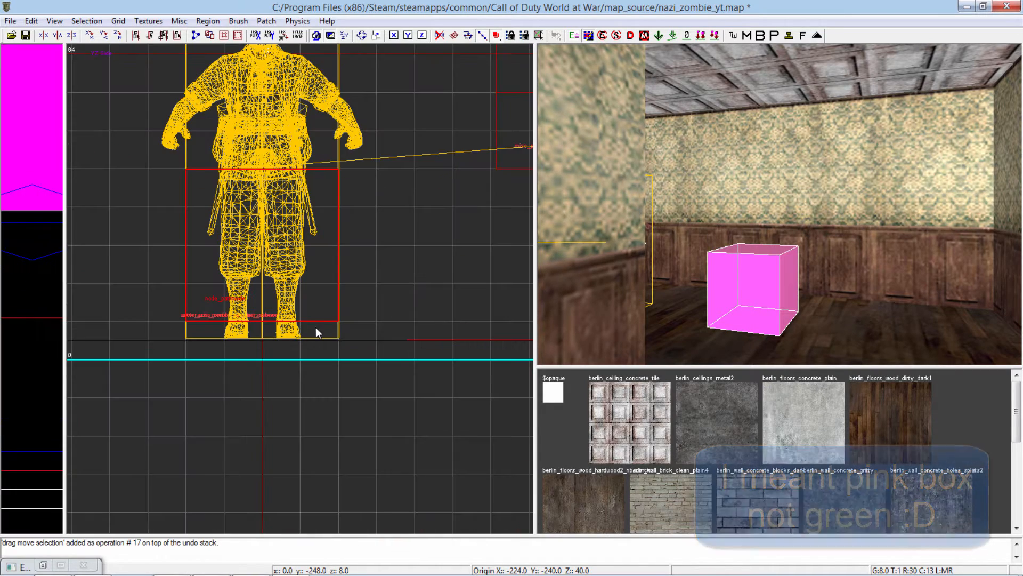
{"action": "scroll", "coordinate": [306, 303], "scroll_direction": "down", "scroll_amount": 3}
Step: Duplicate the path node and place the copy farther from the zombie actor along the corridor, at X -272, Y -240
{"action": "key", "text": "ctrl+Tab"}
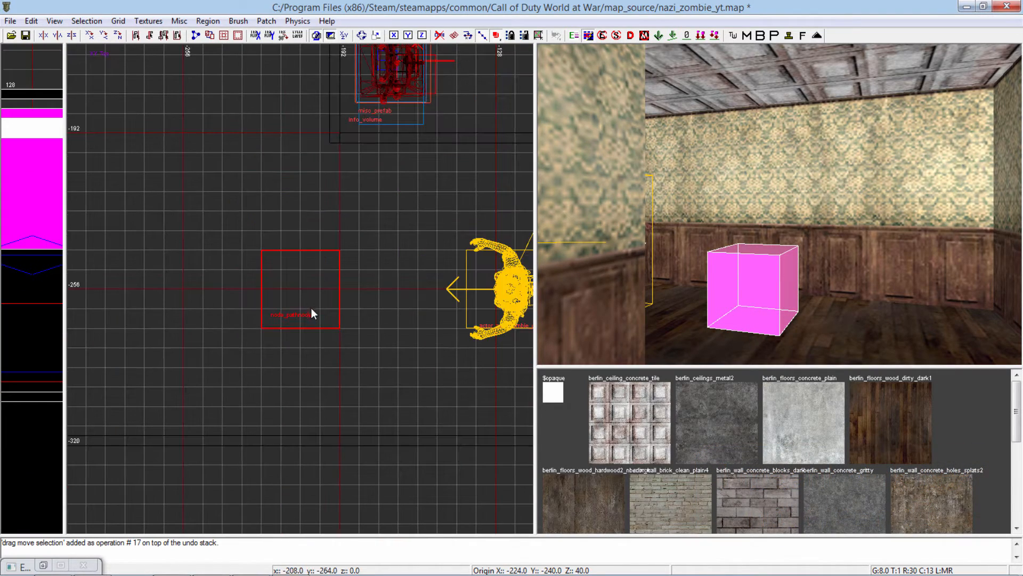
{"action": "scroll", "coordinate": [311, 308], "scroll_direction": "down", "scroll_amount": 2}
{"action": "mouse_move", "coordinate": [315, 308]}
{"action": "left_mouse_down"}
{"action": "mouse_move", "coordinate": [338, 308]}
{"action": "mouse_move", "coordinate": [251, 297]}
{"action": "left_mouse_up"}
{"action": "key", "text": "space"}
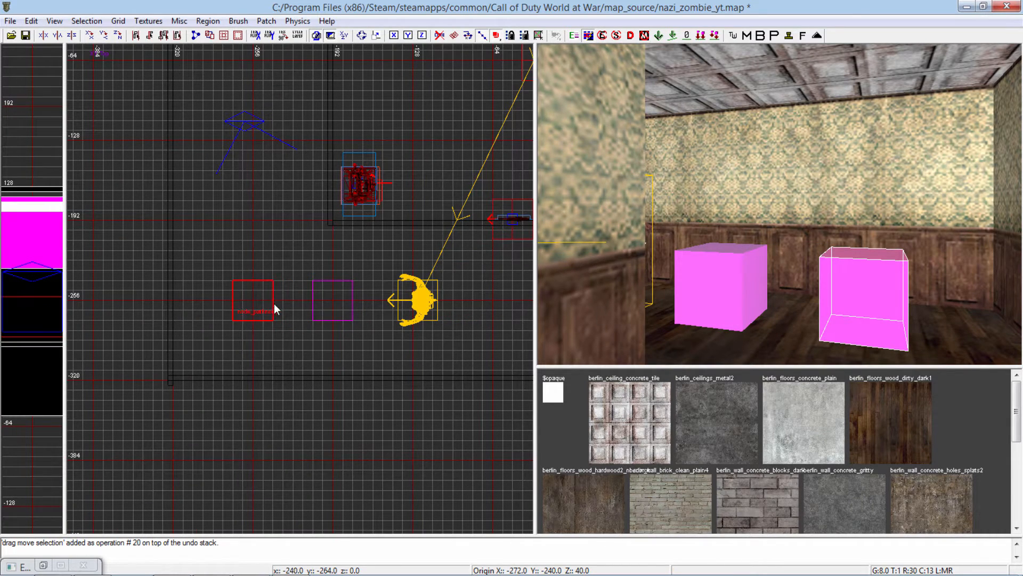
Step: Draw a temporary brush across the gap between the two path nodes to show their spacing, and delete it
{"action": "key", "text": "Escape"}
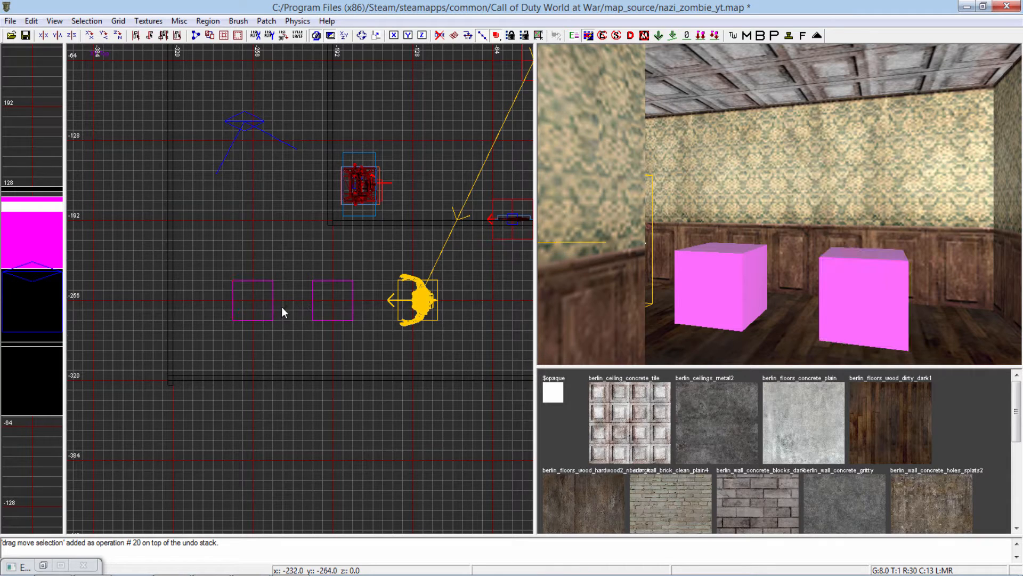
{"action": "left_click_drag", "start_coordinate": [286, 302], "coordinate": [324, 301]}
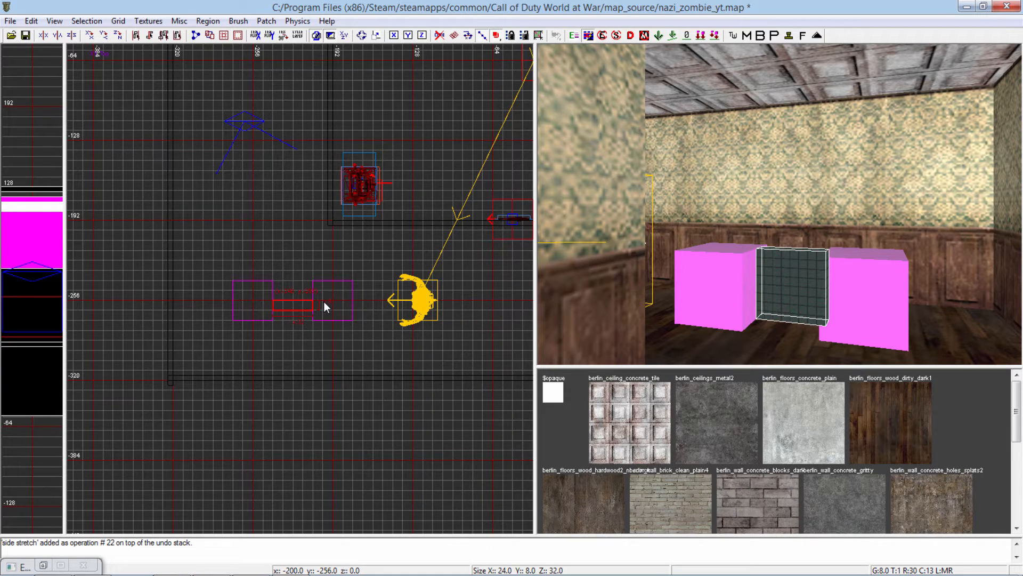
{"action": "key", "text": "BackSpace"}
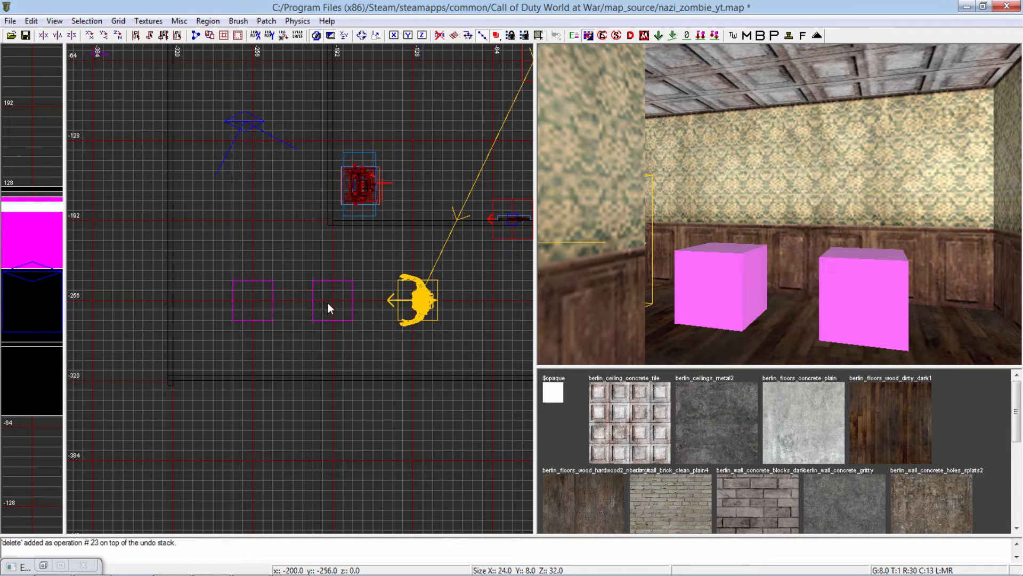
Step: Duplicate the path node farther from the zombie actor and move the copy up the corridor to X -272, Y -208
{"action": "left_click", "coordinate": [873, 293], "text": "shift"}
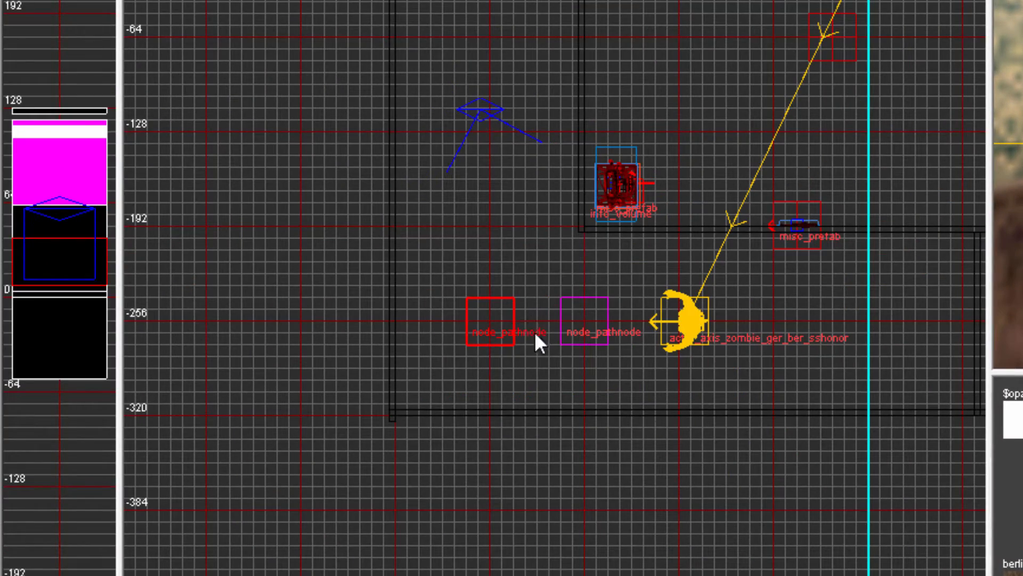
{"action": "key", "text": "space"}
{"action": "mouse_move", "coordinate": [499, 330]}
{"action": "left_mouse_down"}
{"action": "mouse_move", "coordinate": [487, 260]}
{"action": "mouse_move", "coordinate": [488, 289]}
{"action": "left_mouse_up"}
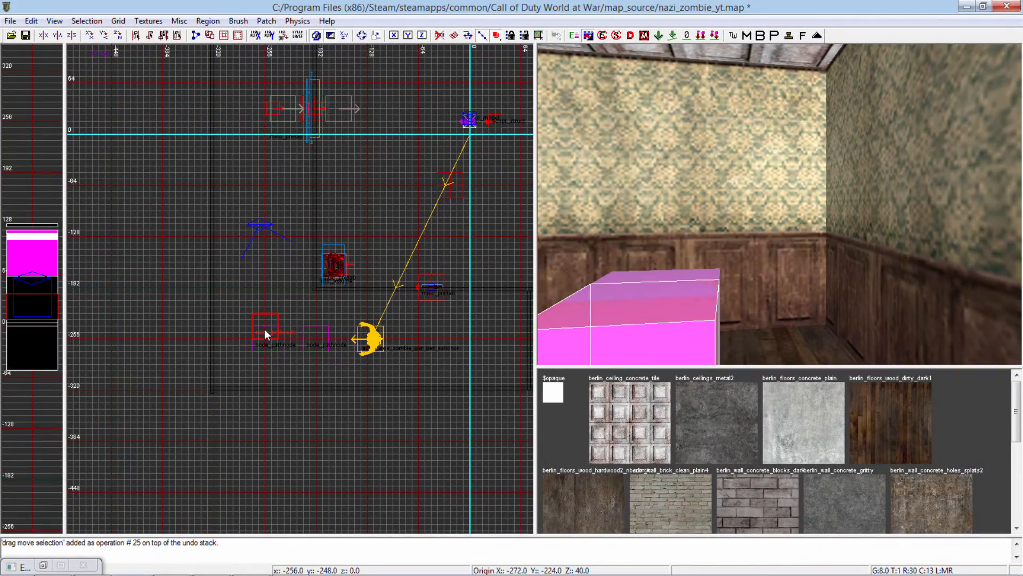
{"action": "left_click_drag", "start_coordinate": [264, 328], "coordinate": [265, 316]}
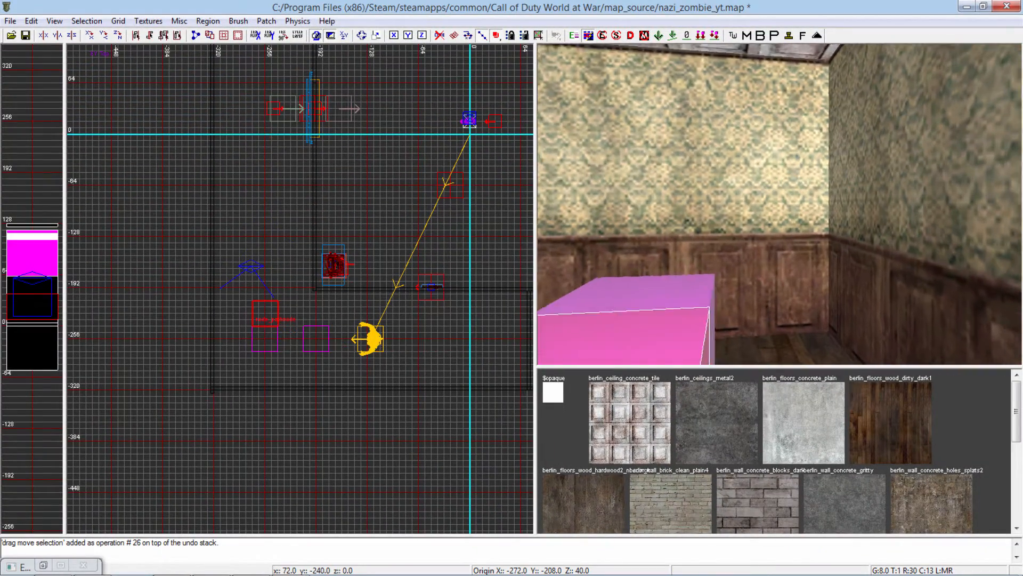
{"action": "right_click_drag", "start_coordinate": [642, 312], "coordinate": [640, 315]}
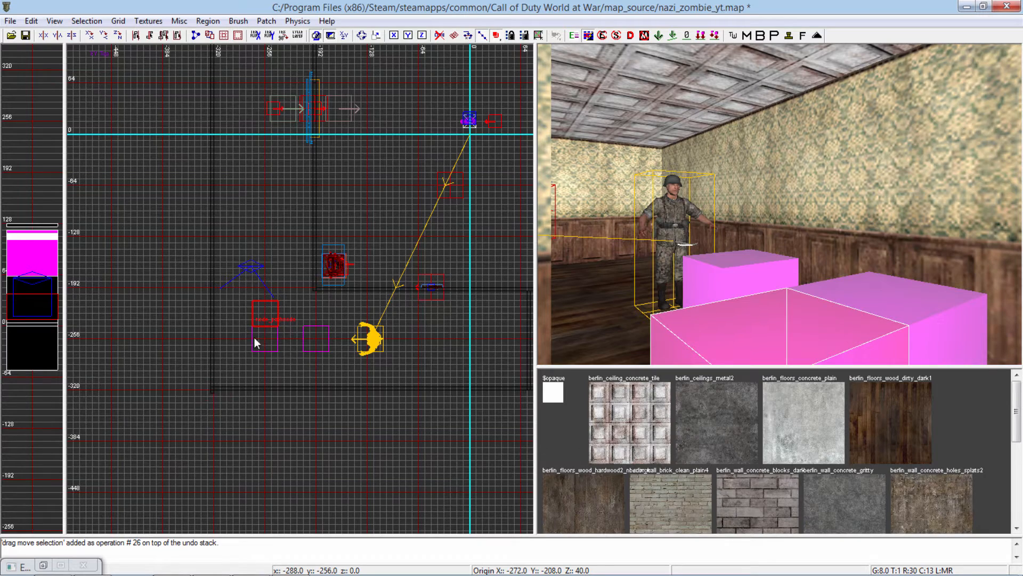
Step: Move the newest path node farther up the corridor to leave a gap, and add another copy beyond it at Y -112
{"action": "scroll", "coordinate": [254, 338], "scroll_direction": "up", "scroll_amount": 2}
{"action": "left_click_drag", "start_coordinate": [251, 309], "coordinate": [263, 225]}
{"action": "key", "text": "space"}
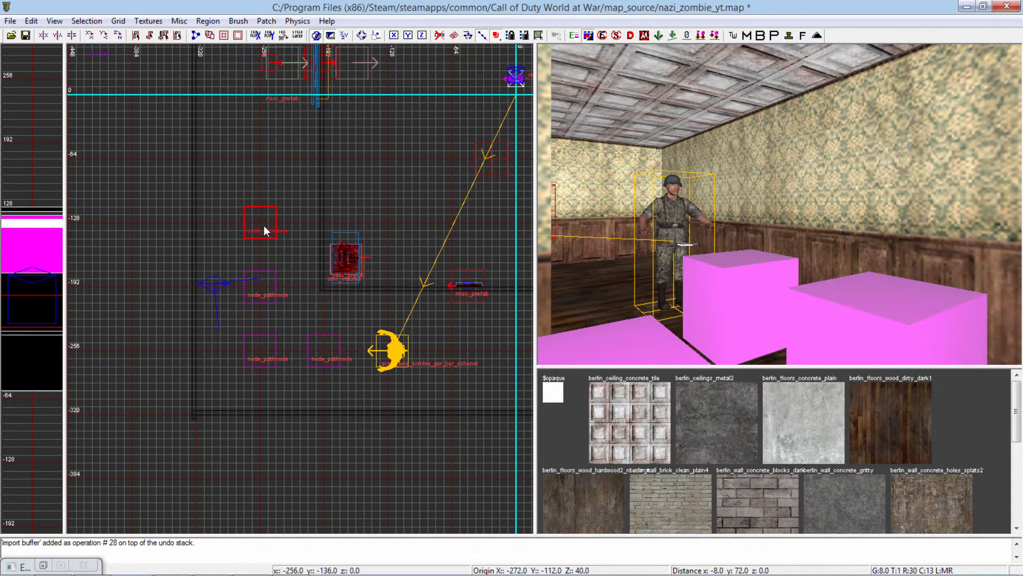
Step: Duplicate path nodes up the corridor at even spacing, placing the farthest copy past the barricaded window at X -272, Y 80
{"action": "right_click_drag", "start_coordinate": [264, 226], "coordinate": [250, 295]}
{"action": "key", "text": "space"}
{"action": "left_click_drag", "start_coordinate": [246, 292], "coordinate": [243, 215]}
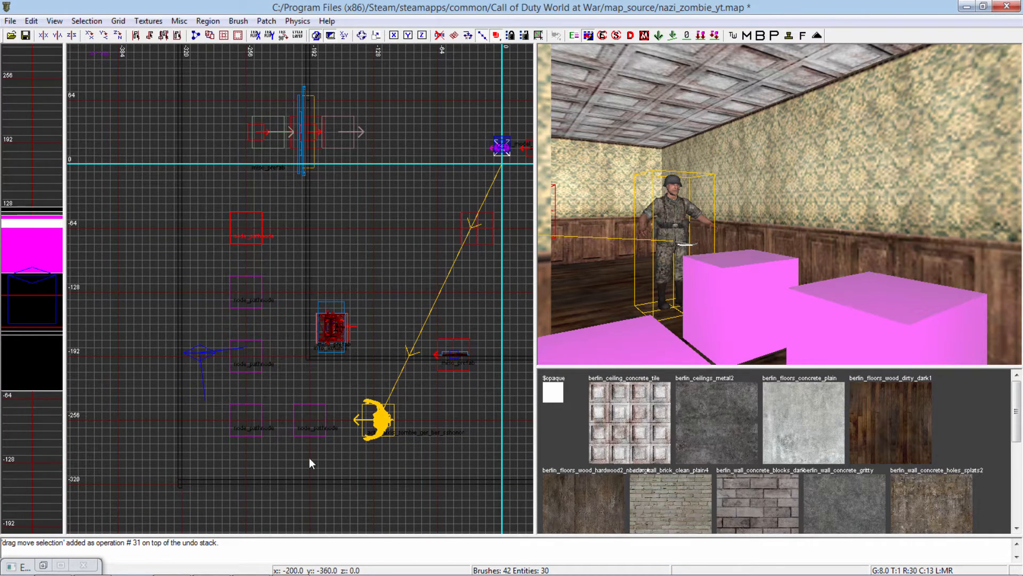
{"action": "right_click_drag", "start_coordinate": [311, 453], "coordinate": [327, 344]}
{"action": "key", "text": "ctrl+v"}
{"action": "mouse_move", "coordinate": [218, 306]}
{"action": "left_mouse_down"}
{"action": "mouse_move", "coordinate": [229, 253]}
{"action": "mouse_move", "coordinate": [213, 181]}
{"action": "left_mouse_up"}
{"action": "key", "text": "space"}
{"action": "right_click_drag", "start_coordinate": [214, 181], "coordinate": [235, 131]}
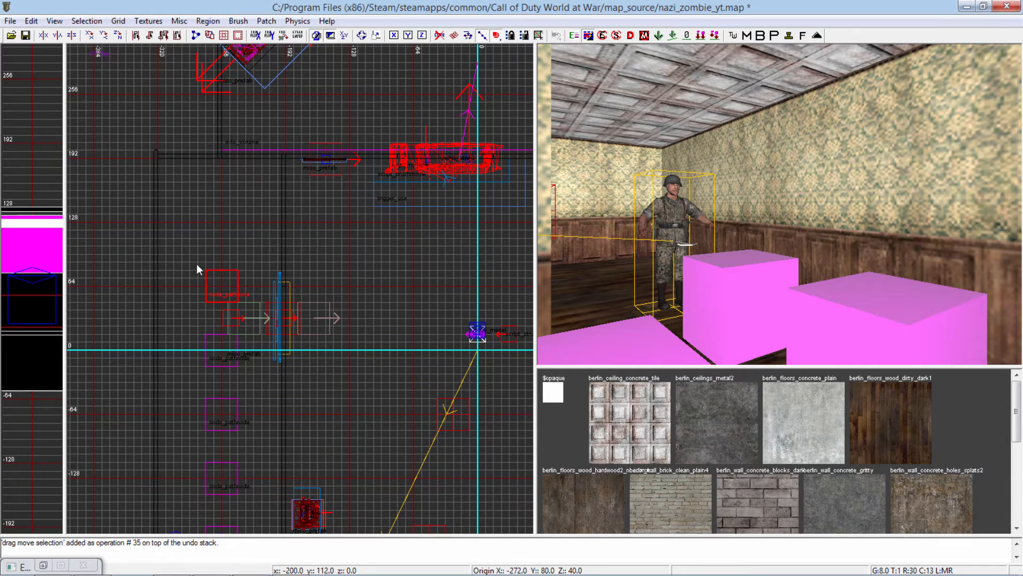
{"action": "key", "text": "space"}
{"action": "left_click_drag", "start_coordinate": [222, 267], "coordinate": [221, 205]}
{"action": "key", "text": "BackSpace"}
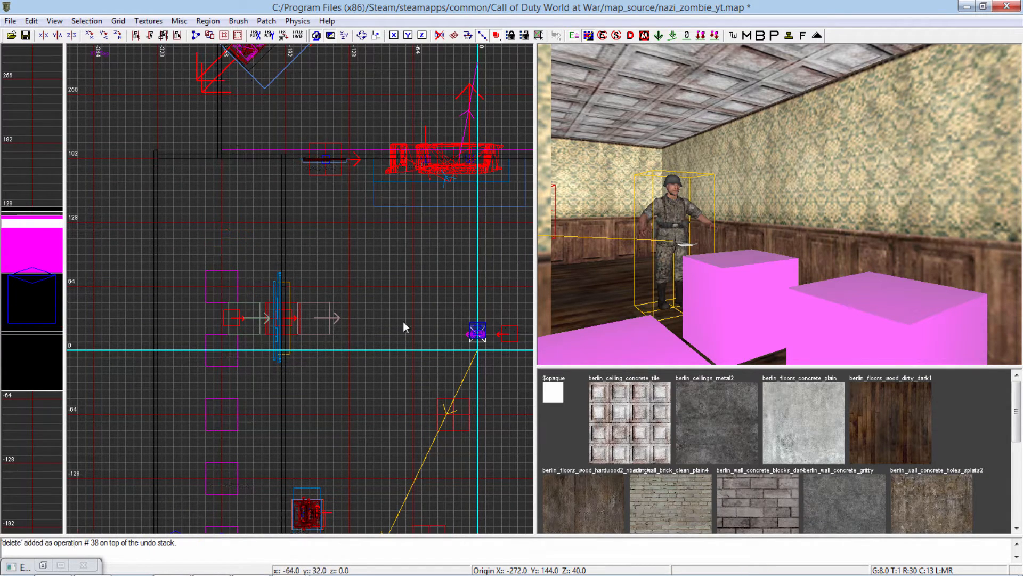
Step: Copy a corridor path node into the main room and place the copy at X -144, Y -112
{"action": "mouse_move", "coordinate": [715, 284]}
{"action": "right_mouse_down"}
{"action": "mouse_move", "coordinate": [757, 250]}
{"action": "mouse_move", "coordinate": [687, 315]}
{"action": "right_mouse_up"}
{"action": "key", "text": "ctrl+v"}
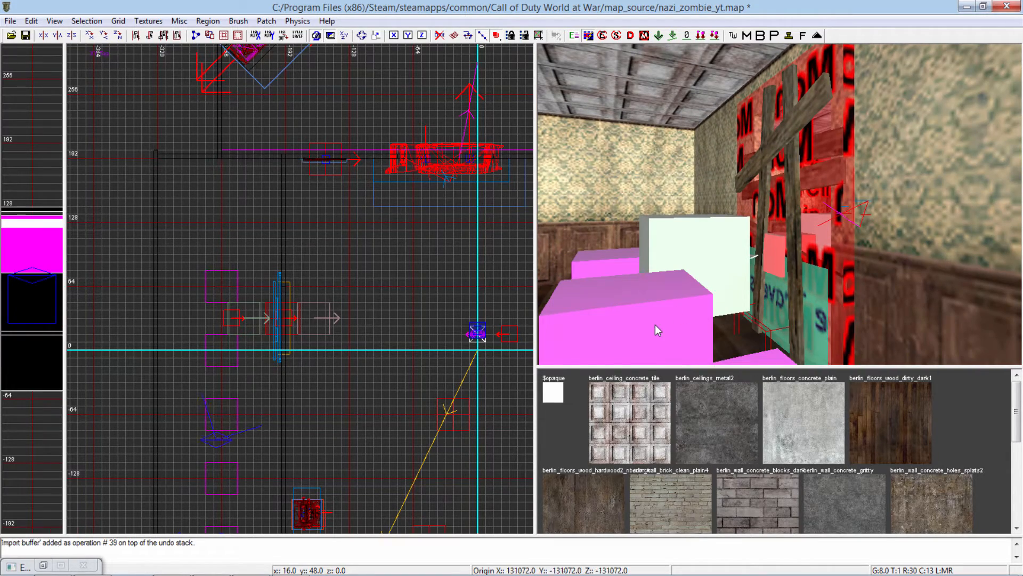
{"action": "key", "text": "ctrl+v"}
{"action": "left_click", "coordinate": [609, 328], "text": "shift"}
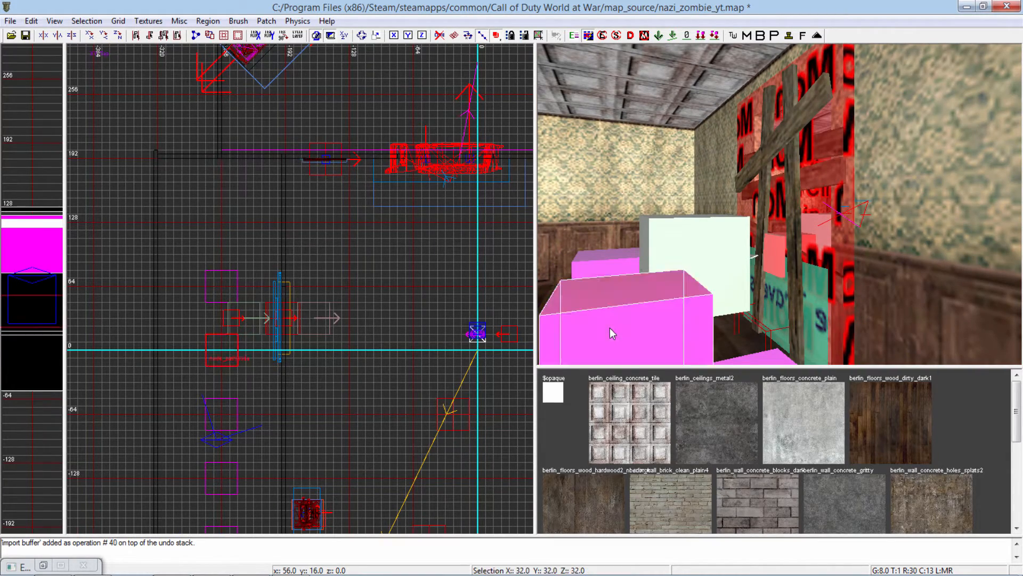
{"action": "right_click_drag", "start_coordinate": [277, 401], "coordinate": [261, 314]}
{"action": "key", "text": "ctrl+v"}
{"action": "left_click_drag", "start_coordinate": [221, 276], "coordinate": [413, 380]}
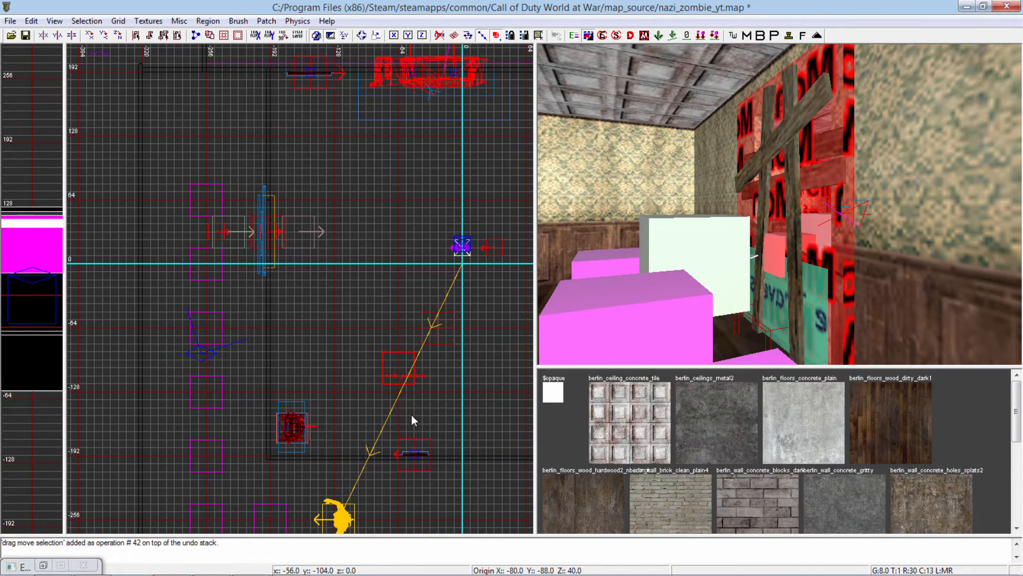
{"action": "right_click_drag", "start_coordinate": [412, 415], "coordinate": [365, 401]}
{"action": "left_click_drag", "start_coordinate": [338, 365], "coordinate": [290, 373]}
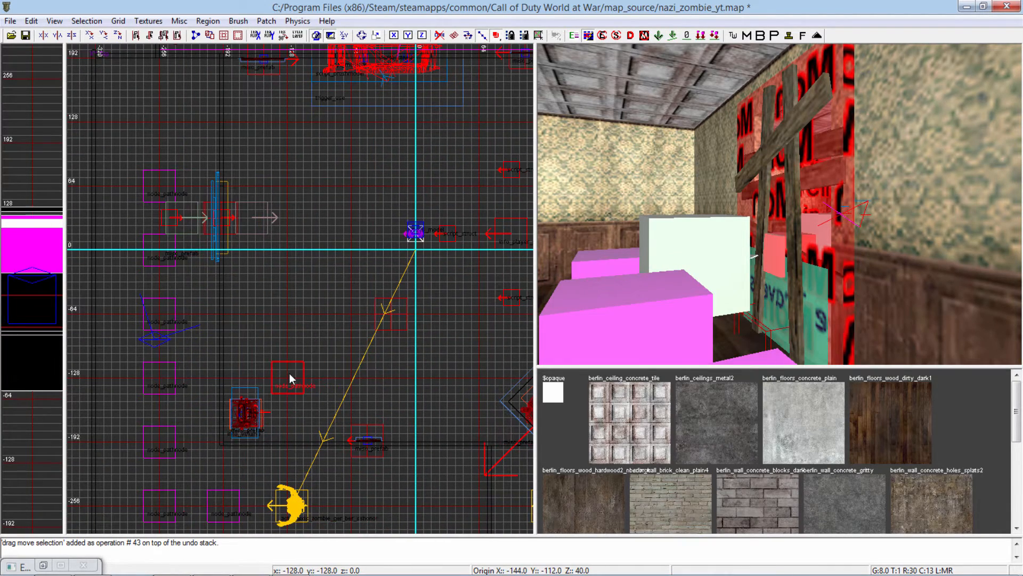
Step: Duplicate the room's path node upward into an evenly spaced column of five along the barricaded window's wall
{"action": "right_click_drag", "start_coordinate": [290, 373], "coordinate": [289, 414]}
{"action": "key", "text": "ctrl+v"}
{"action": "mouse_move", "coordinate": [290, 414]}
{"action": "left_mouse_down"}
{"action": "mouse_move", "coordinate": [270, 353]}
{"action": "mouse_move", "coordinate": [280, 297]}
{"action": "mouse_move", "coordinate": [273, 156]}
{"action": "mouse_move", "coordinate": [350, 163]}
{"action": "mouse_move", "coordinate": [340, 220]}
{"action": "left_mouse_up"}
{"action": "key", "text": "ctrl+v"}
{"action": "key", "text": "ctrl+v"}
Step: Duplicate path nodes into a second column of five beside the first, aligned to the same rows and spacing
{"action": "key", "text": "space"}
{"action": "key", "text": "space"}
{"action": "key", "text": "space"}
{"action": "key", "text": "space"}
{"action": "left_click_drag", "start_coordinate": [340, 219], "coordinate": [335, 416]}
{"action": "key", "text": "space"}
{"action": "key", "text": "space"}
{"action": "right_click_drag", "start_coordinate": [377, 416], "coordinate": [347, 423]}
Step: Add a third column of five duplicated path nodes through the middle of the room
{"action": "key", "text": "space"}
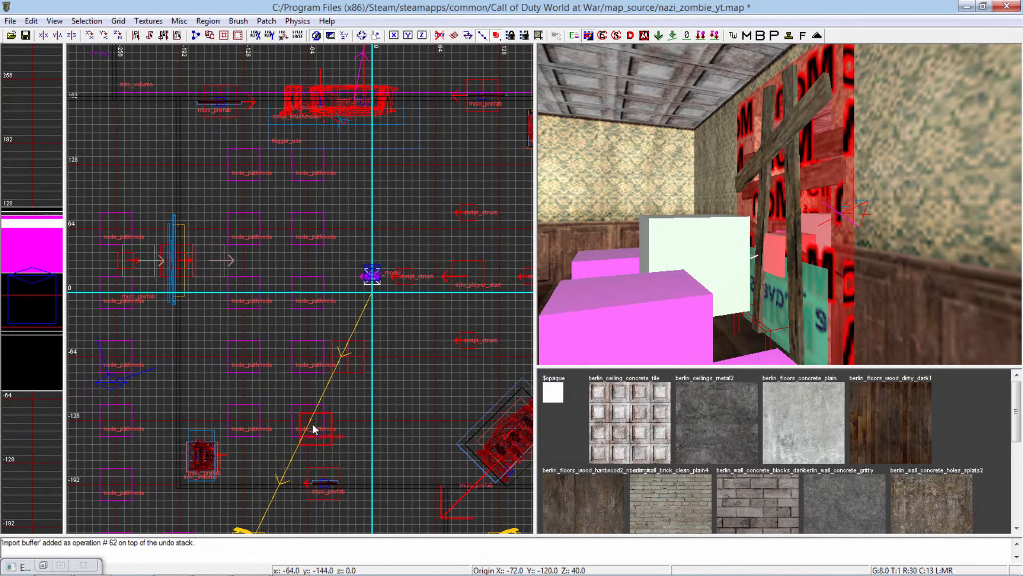
{"action": "mouse_move", "coordinate": [313, 423]}
{"action": "left_mouse_down"}
{"action": "mouse_move", "coordinate": [372, 416]}
{"action": "mouse_move", "coordinate": [382, 262]}
{"action": "mouse_move", "coordinate": [373, 162]}
{"action": "left_mouse_up"}
{"action": "key", "text": "space"}
{"action": "key", "text": "space"}
{"action": "key", "text": "space"}
{"action": "key", "text": "space"}
Step: Build a fourth column of five path node copies at the same spacing, working down from the top row
{"action": "right_click_drag", "start_coordinate": [396, 211], "coordinate": [332, 228]}
{"action": "key", "text": "space"}
{"action": "left_click_drag", "start_coordinate": [318, 192], "coordinate": [374, 179]}
{"action": "right_click_drag", "start_coordinate": [418, 222], "coordinate": [430, 231]}
{"action": "key", "text": "space"}
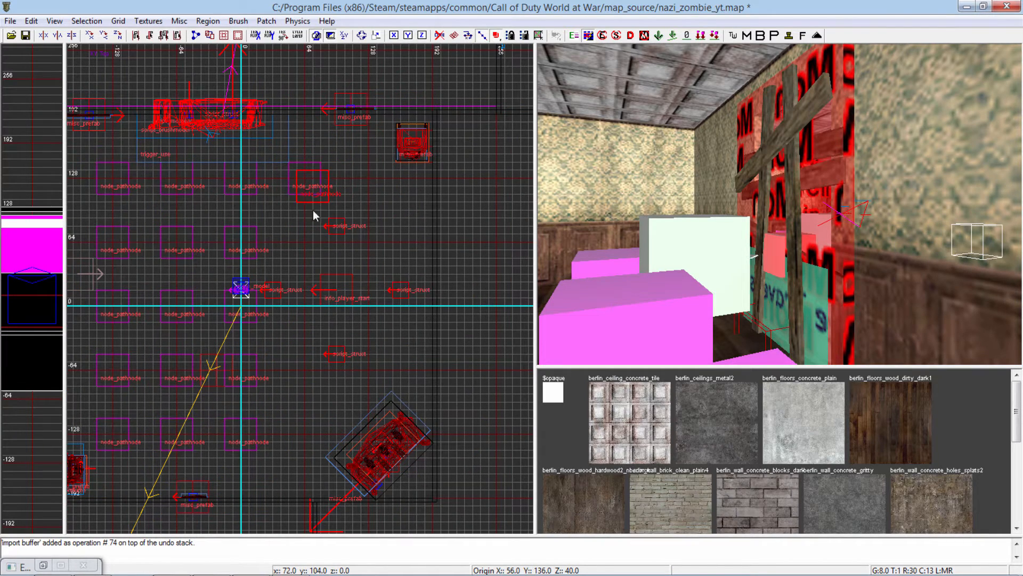
{"action": "left_click_drag", "start_coordinate": [313, 195], "coordinate": [304, 433]}
{"action": "key", "text": "space"}
{"action": "key", "text": "space"}
{"action": "key", "text": "space"}
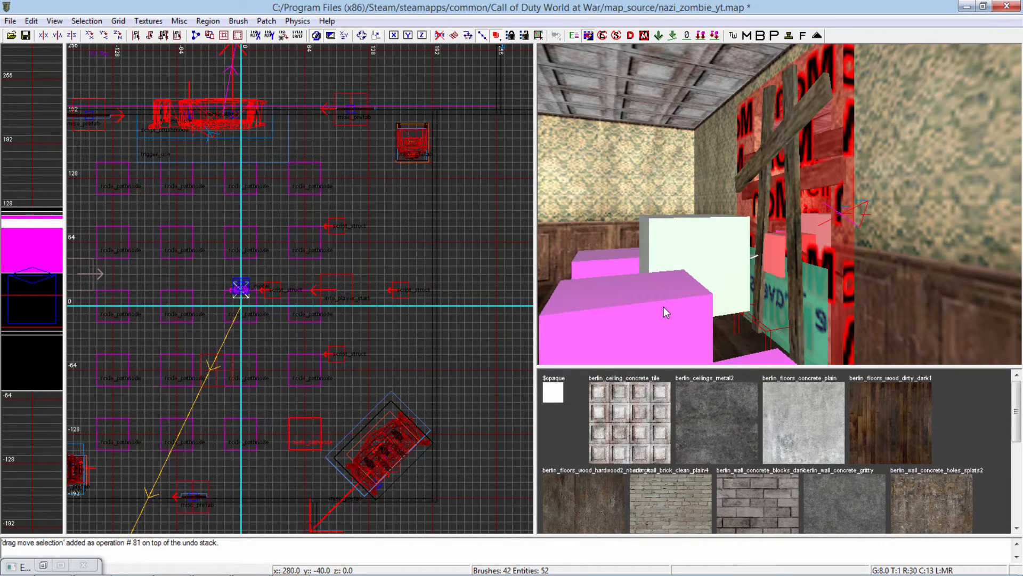
Step: Copy all five nodes of the fourth column together and place them as a fifth column at X 112, Y 144
{"action": "key", "text": "Escape"}
{"action": "mouse_move", "coordinate": [695, 302]}
{"action": "right_mouse_down"}
{"action": "mouse_move", "coordinate": [746, 298]}
{"action": "mouse_move", "coordinate": [821, 229]}
{"action": "mouse_move", "coordinate": [800, 213]}
{"action": "mouse_move", "coordinate": [762, 213]}
{"action": "right_mouse_up"}
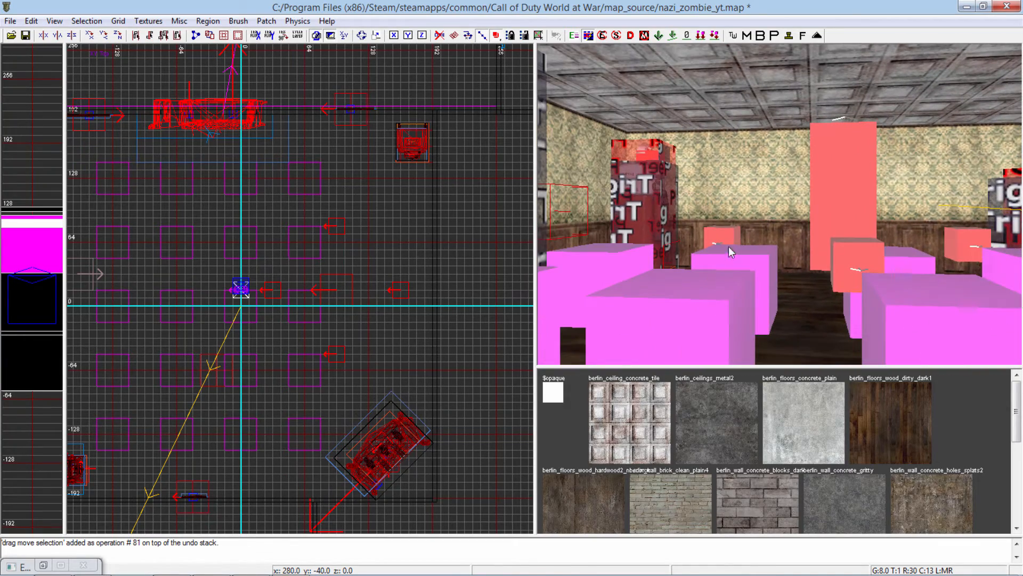
{"action": "left_click", "coordinate": [729, 249], "text": "shift"}
{"action": "left_click", "coordinate": [629, 257], "text": "shift"}
{"action": "right_click_drag", "start_coordinate": [637, 258], "coordinate": [756, 261]}
{"action": "left_click", "coordinate": [740, 259], "text": "shift"}
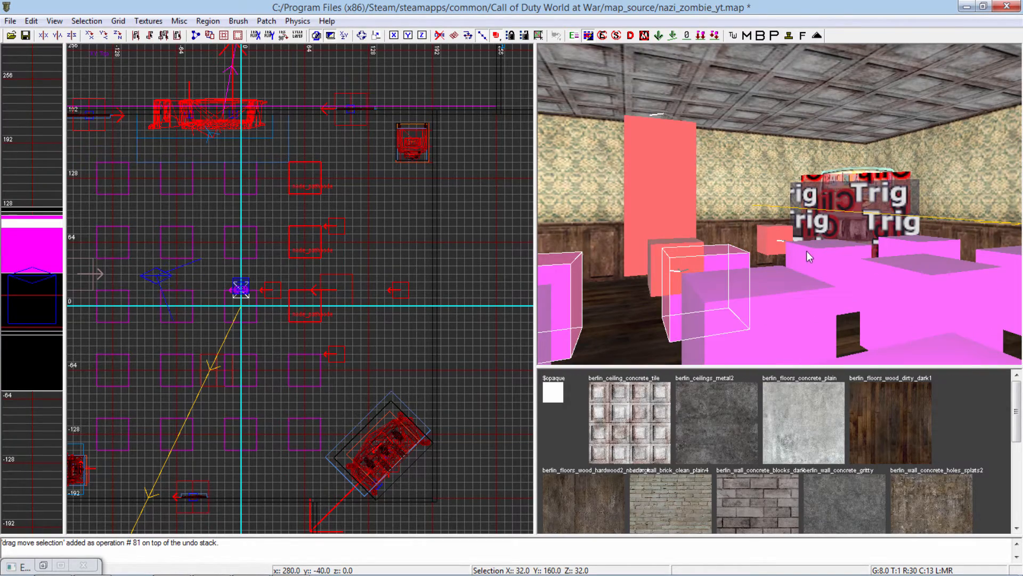
{"action": "left_click", "coordinate": [806, 251], "text": "shift"}
{"action": "left_click", "coordinate": [917, 251], "text": "shift"}
{"action": "key", "text": "ctrl+c"}
{"action": "key", "text": "ctrl+v"}
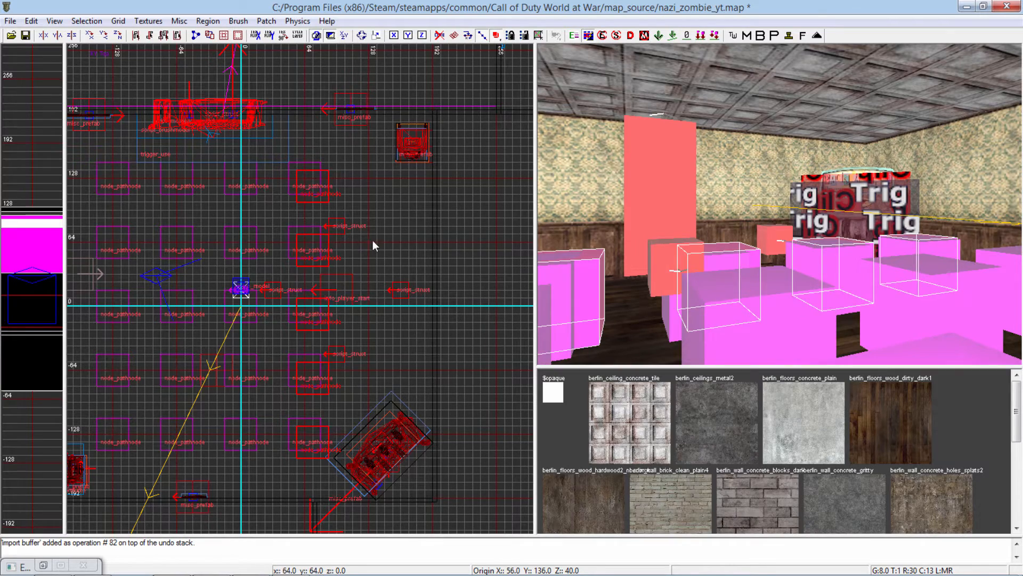
{"action": "left_click_drag", "start_coordinate": [305, 241], "coordinate": [361, 231]}
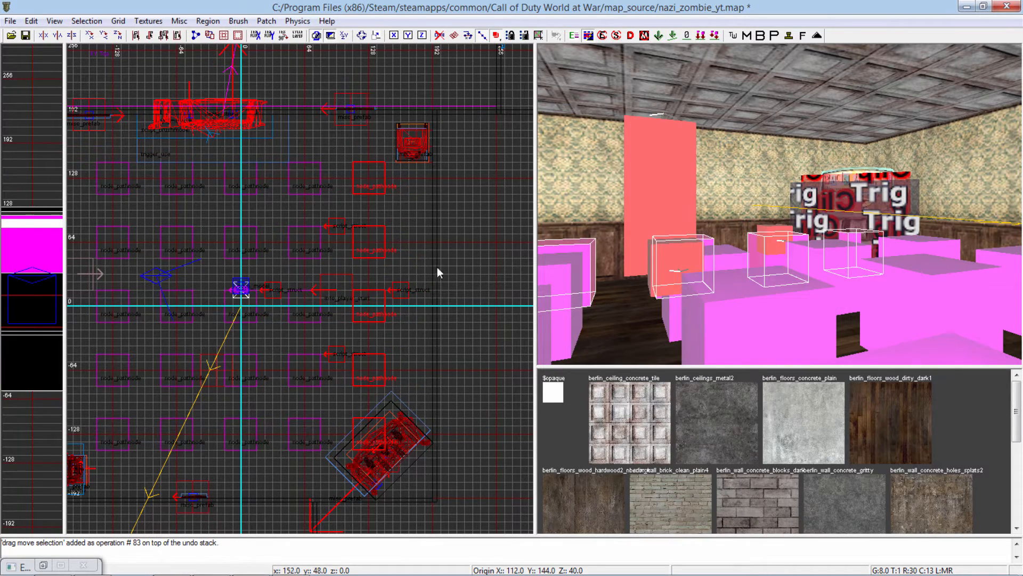
Step: Delete the fifth column's path node that overlaps the diagonal trigger object, and check the remaining nodes in the room
{"action": "key", "text": "Escape"}
{"action": "mouse_move", "coordinate": [670, 312]}
{"action": "right_mouse_down"}
{"action": "mouse_move", "coordinate": [692, 256]}
{"action": "mouse_move", "coordinate": [756, 245]}
{"action": "mouse_move", "coordinate": [737, 282]}
{"action": "mouse_move", "coordinate": [778, 262]}
{"action": "mouse_move", "coordinate": [773, 250]}
{"action": "mouse_move", "coordinate": [831, 261]}
{"action": "mouse_move", "coordinate": [906, 250]}
{"action": "mouse_move", "coordinate": [853, 256]}
{"action": "mouse_move", "coordinate": [750, 300]}
{"action": "right_mouse_up"}
{"action": "left_click", "coordinate": [737, 281], "text": "shift"}
{"action": "key", "text": "BackSpace"}
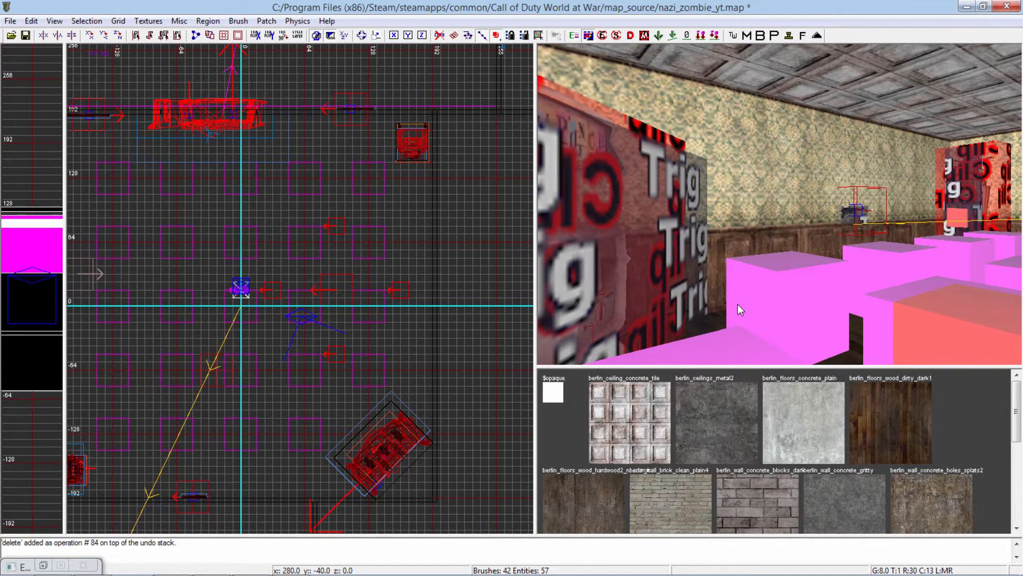
{"action": "right_click_drag", "start_coordinate": [739, 304], "coordinate": [927, 261]}
{"action": "right_click_drag", "start_coordinate": [789, 261], "coordinate": [752, 294]}
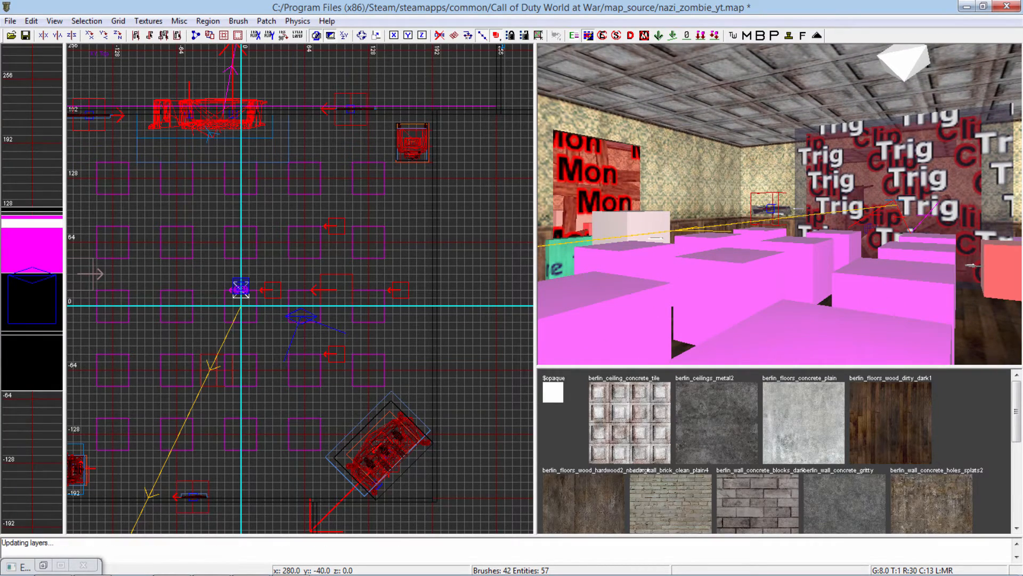
Step: Hide and show the path nodes repeatedly with the PathNodes entity filter, leaving them shown
{"action": "key", "text": "f"}
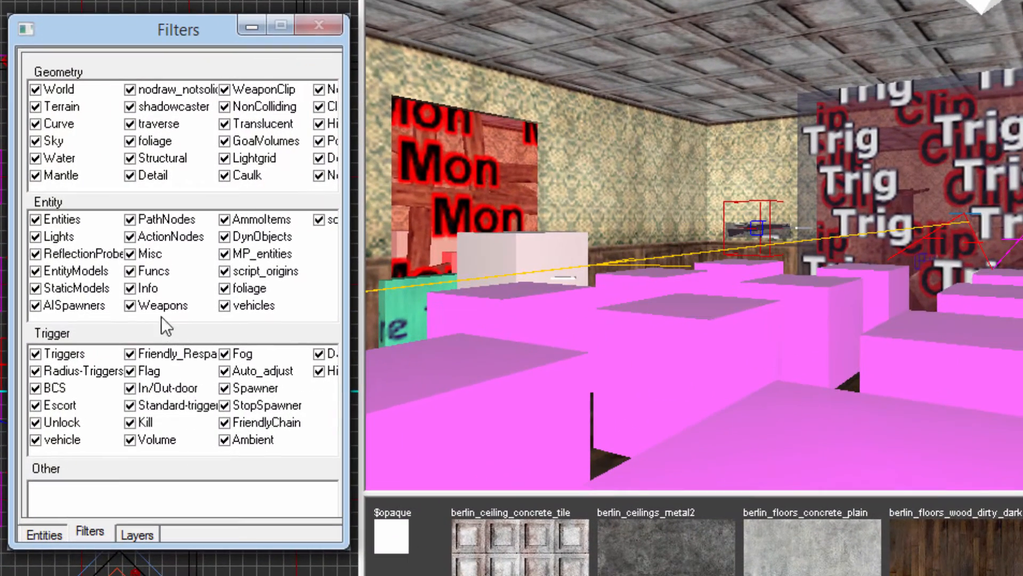
{"action": "left_click", "coordinate": [131, 220]}
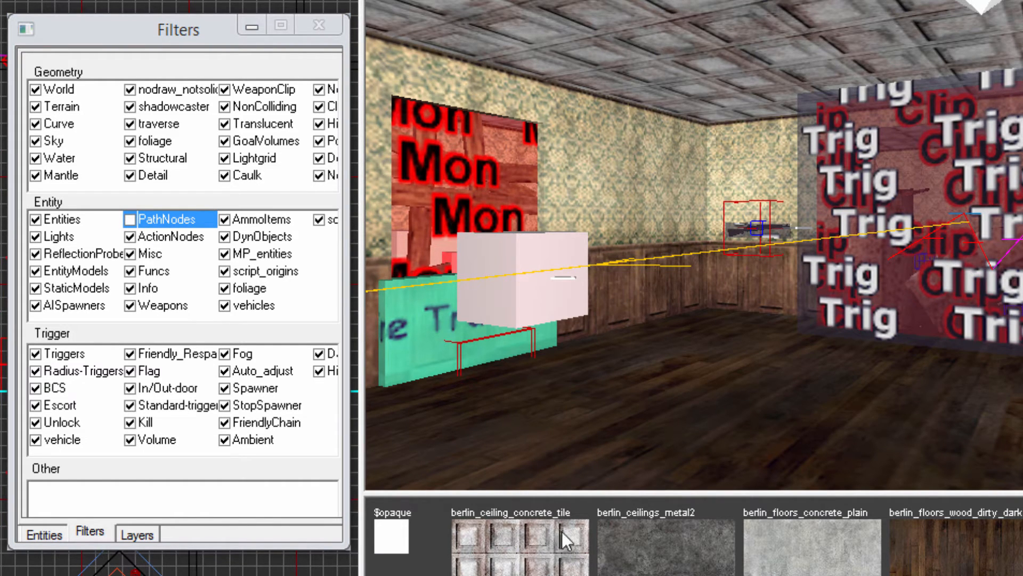
{"action": "left_click", "coordinate": [131, 220]}
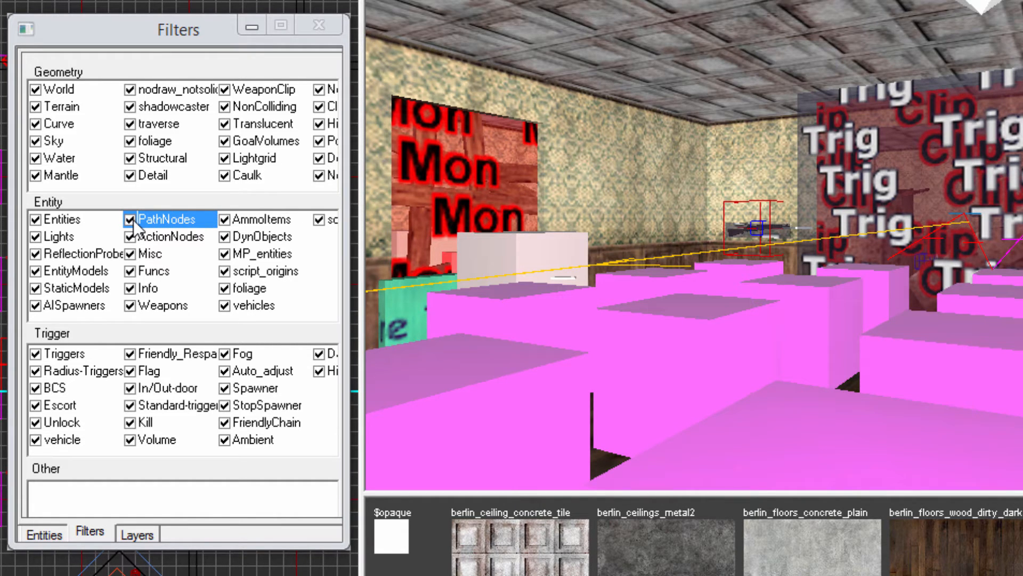
{"action": "left_click", "coordinate": [130, 219]}
{"action": "left_click", "coordinate": [131, 219]}
{"action": "left_click", "coordinate": [130, 219]}
{"action": "left_click", "coordinate": [133, 216]}
Step: Hide the triggers with the Triggers filter, show them again, and put the filter window away
{"action": "left_click", "coordinate": [35, 354]}
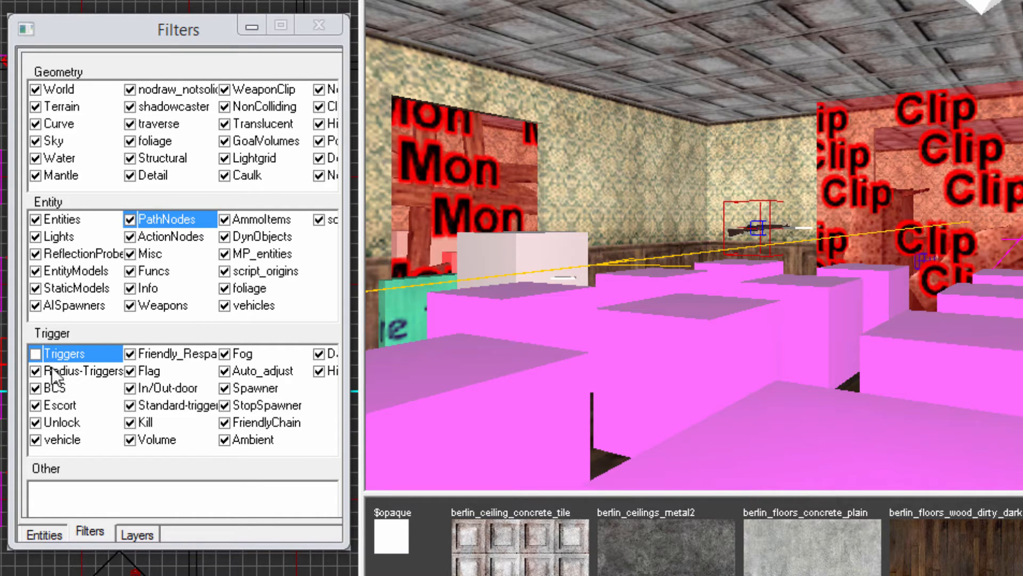
{"action": "left_click", "coordinate": [36, 354]}
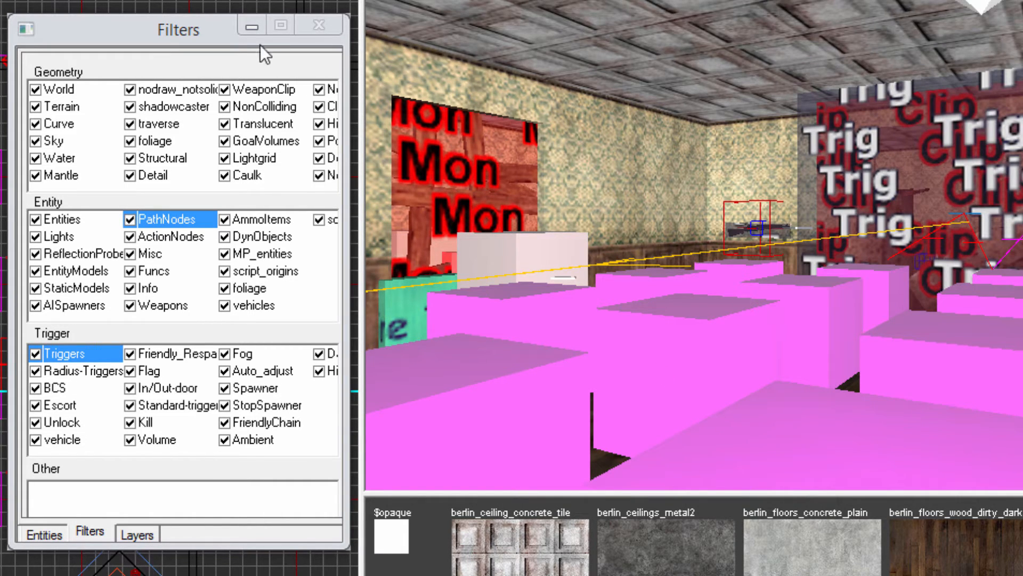
{"action": "left_click", "coordinate": [251, 27]}
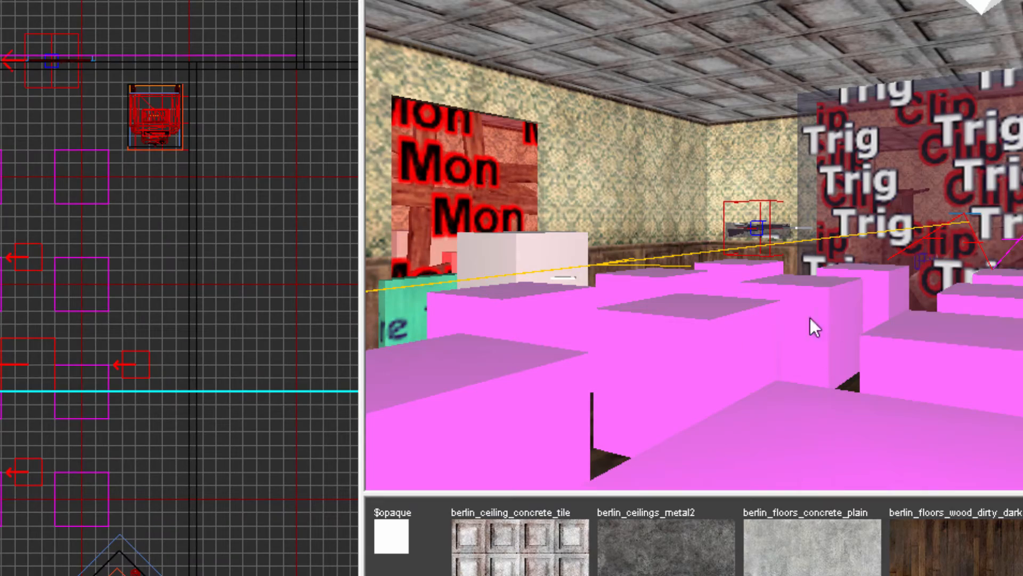
{"action": "right_click_drag", "start_coordinate": [880, 374], "coordinate": [925, 376]}
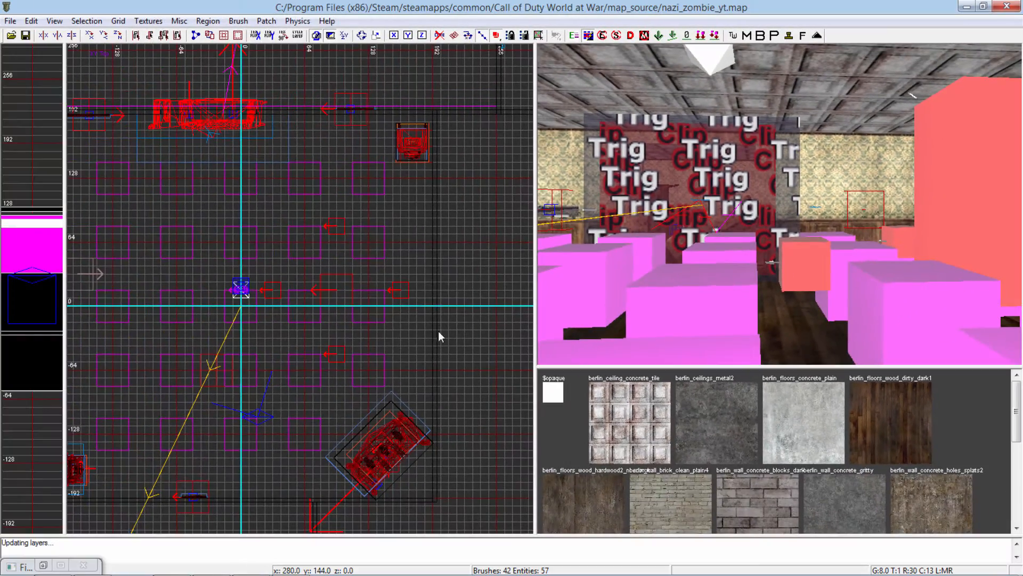
{"action": "scroll", "coordinate": [438, 337], "scroll_direction": "down", "scroll_amount": 6}
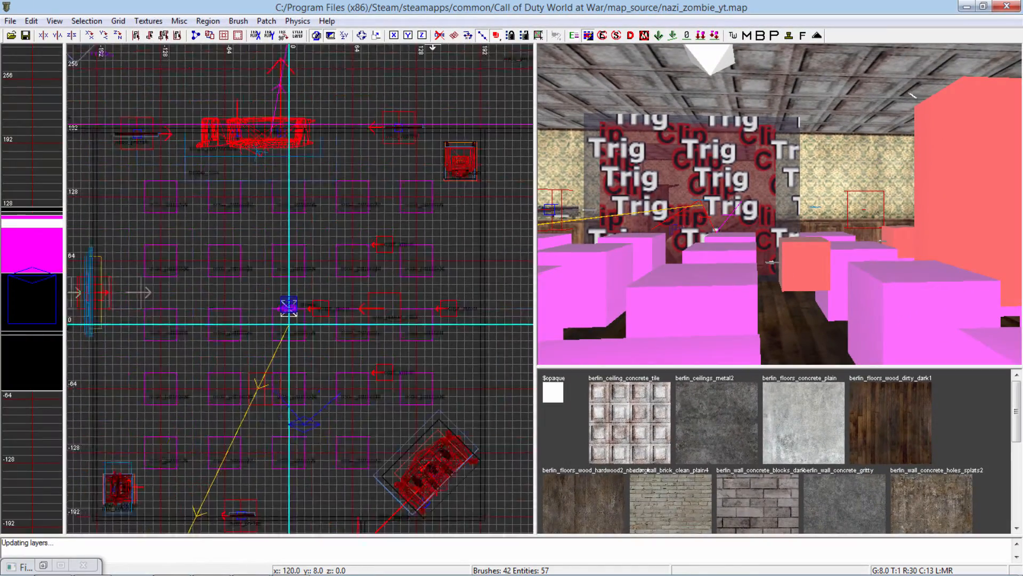
{"action": "scroll", "coordinate": [389, 353], "scroll_direction": "down", "scroll_amount": 3}
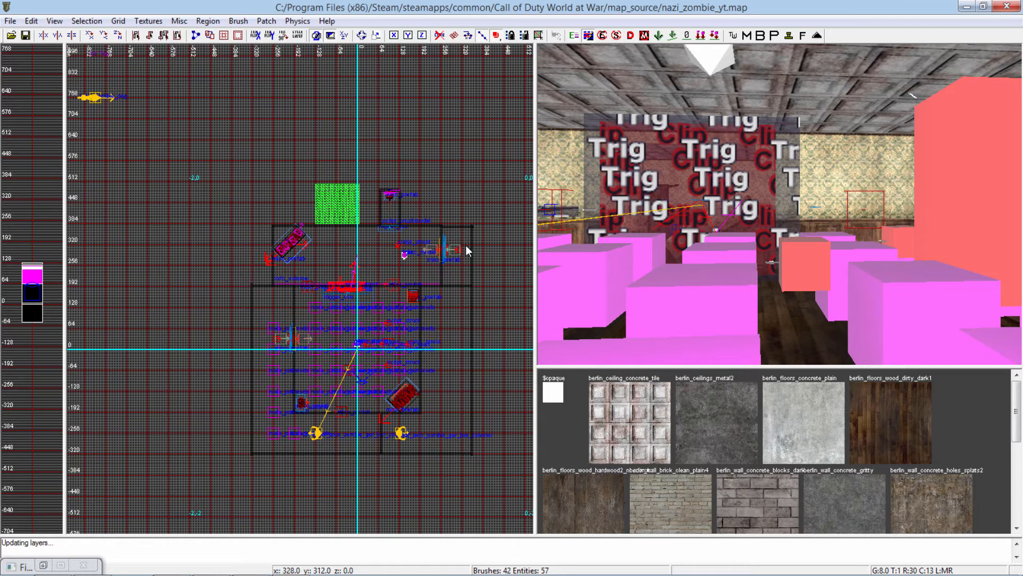
{"action": "right_click", "coordinate": [225, 242]}
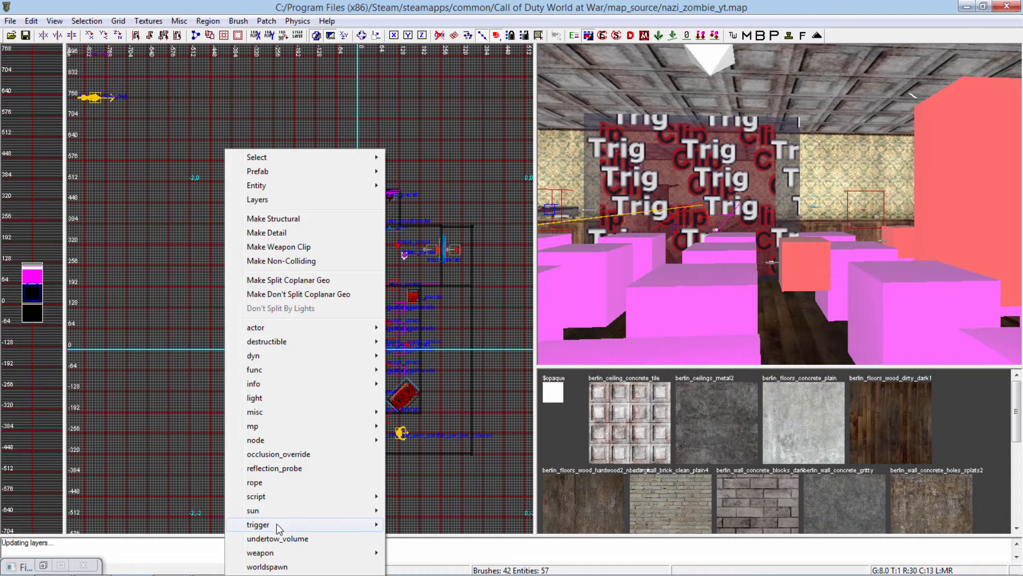
{"action": "mouse_move", "coordinate": [285, 498]}
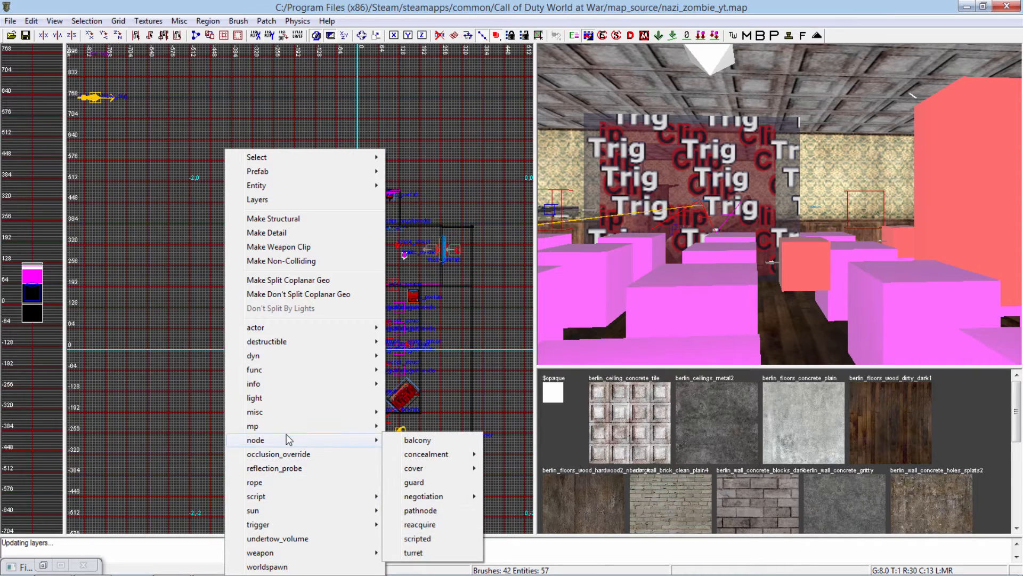
{"action": "mouse_move", "coordinate": [295, 412]}
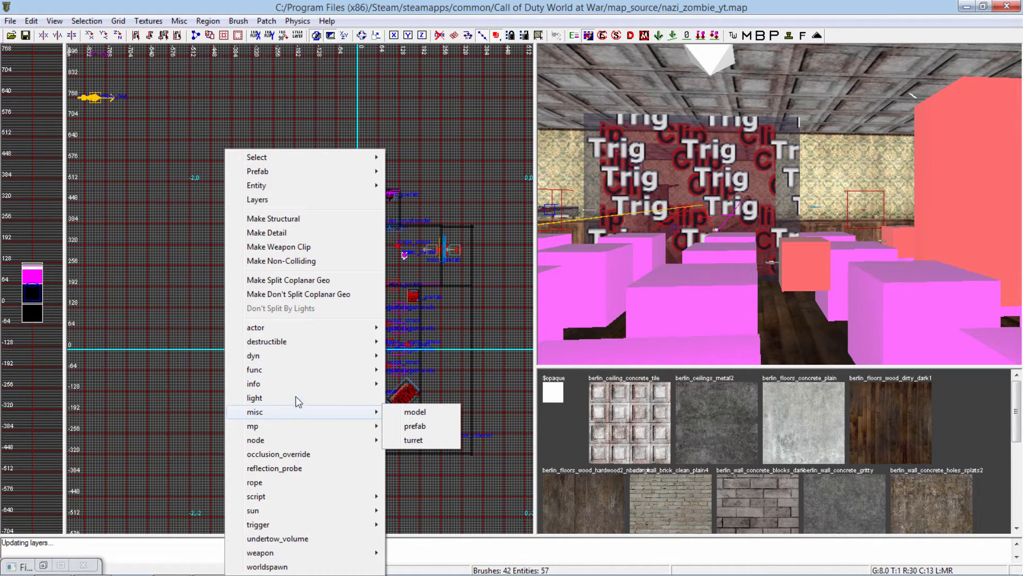
{"action": "mouse_move", "coordinate": [298, 389]}
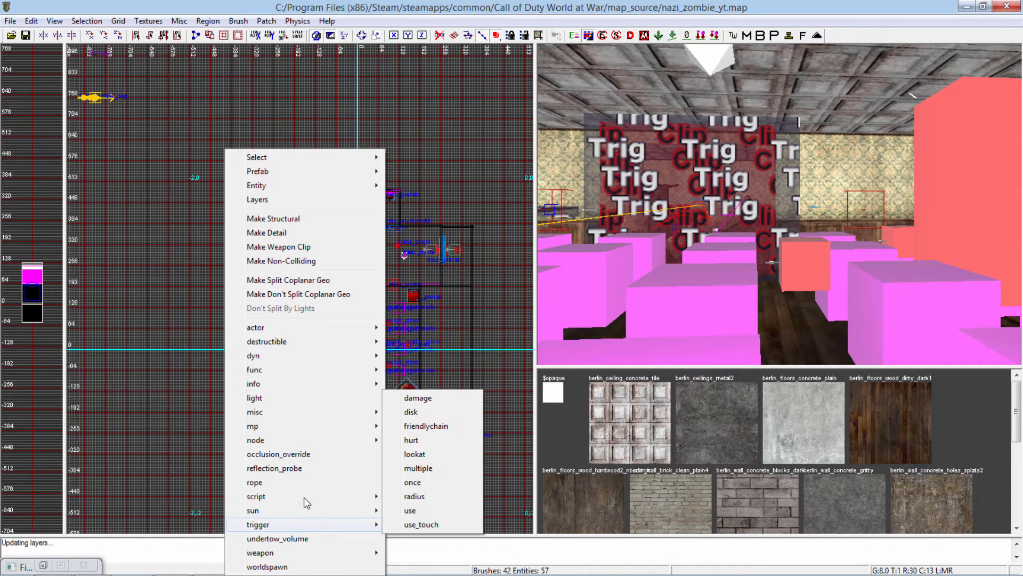
{"action": "left_click", "coordinate": [188, 241]}
Step: Draw a new brush with its corner at X -384, Y 512 and stretch it to surround the whole map in plan
{"action": "mouse_move", "coordinate": [197, 233]}
{"action": "left_mouse_down"}
{"action": "mouse_move", "coordinate": [245, 289]}
{"action": "mouse_move", "coordinate": [254, 248]}
{"action": "left_mouse_up"}
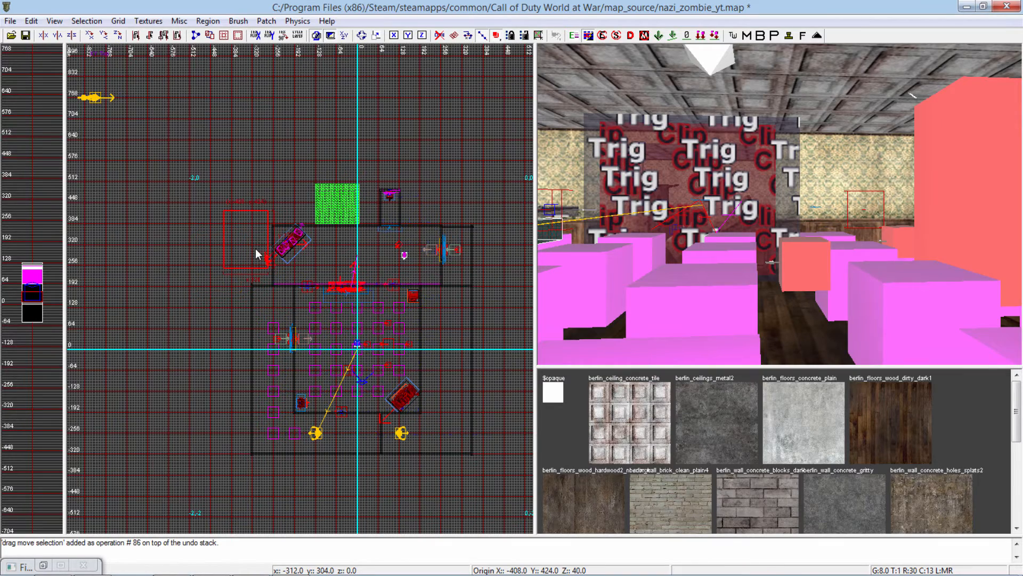
{"action": "right_click_drag", "start_coordinate": [269, 303], "coordinate": [252, 308]}
{"action": "mouse_move", "coordinate": [234, 245]}
{"action": "left_mouse_down"}
{"action": "mouse_move", "coordinate": [226, 215]}
{"action": "mouse_move", "coordinate": [239, 209]}
{"action": "mouse_move", "coordinate": [242, 232]}
{"action": "left_mouse_up"}
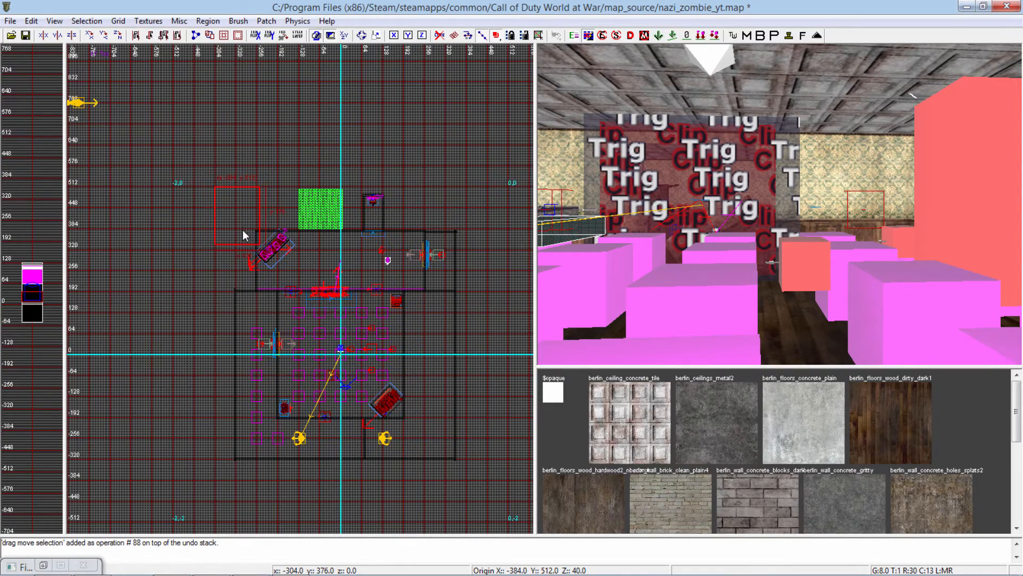
{"action": "right_click_drag", "start_coordinate": [276, 252], "coordinate": [254, 237]}
{"action": "mouse_move", "coordinate": [252, 238]}
{"action": "left_mouse_down"}
{"action": "mouse_move", "coordinate": [440, 405]}
{"action": "mouse_move", "coordinate": [481, 474]}
{"action": "left_mouse_up"}
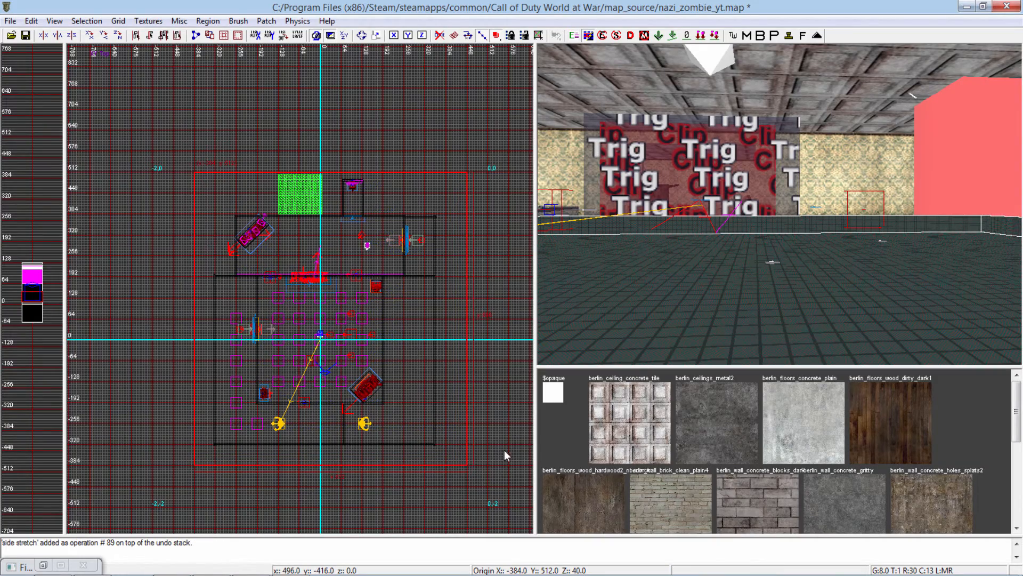
Step: Raise the surrounding brush in side view so that it encloses the map's full height
{"action": "right_click_drag", "start_coordinate": [668, 330], "coordinate": [688, 349]}
{"action": "key", "text": "ctrl+Tab"}
{"action": "left_click_drag", "start_coordinate": [370, 295], "coordinate": [339, 215]}
{"action": "right_click_drag", "start_coordinate": [847, 209], "coordinate": [656, 209]}
{"action": "right_click_drag", "start_coordinate": [746, 208], "coordinate": [795, 182]}
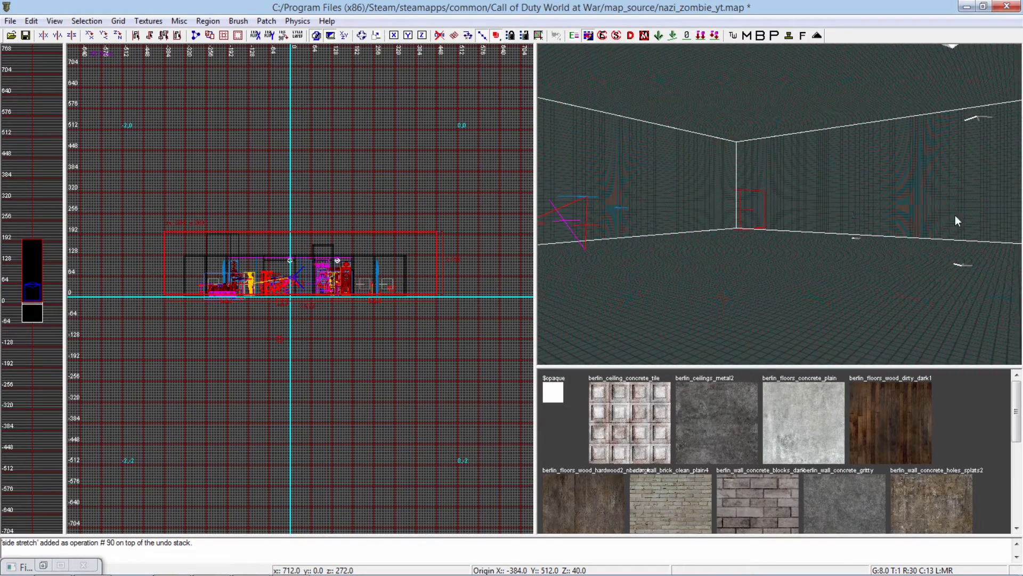
Step: Display the tool textures, such as caulk and clip, for the surrounding brush
{"action": "left_click", "coordinate": [144, 22]}
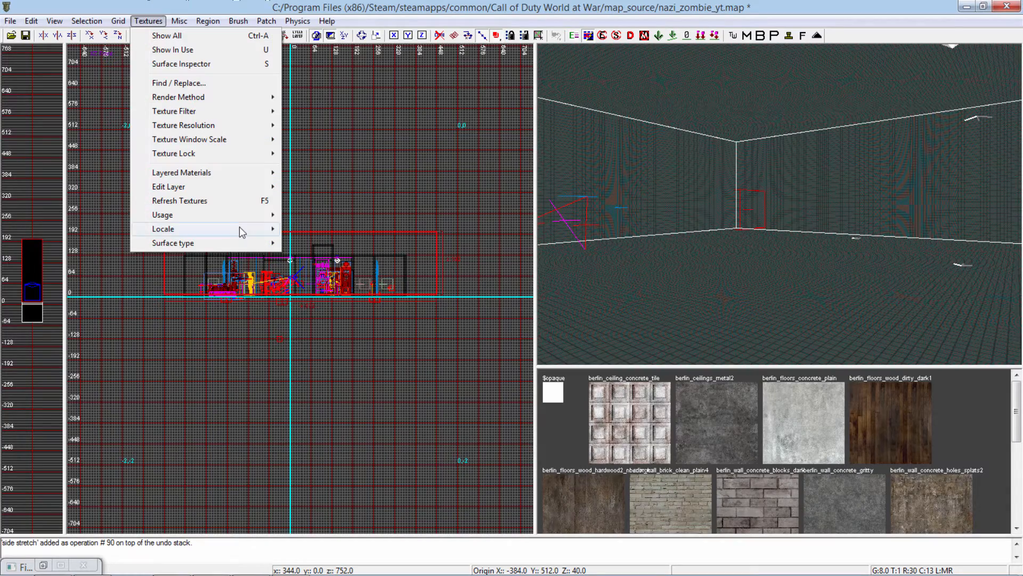
{"action": "mouse_move", "coordinate": [197, 226]}
{"action": "left_click", "coordinate": [320, 142]}
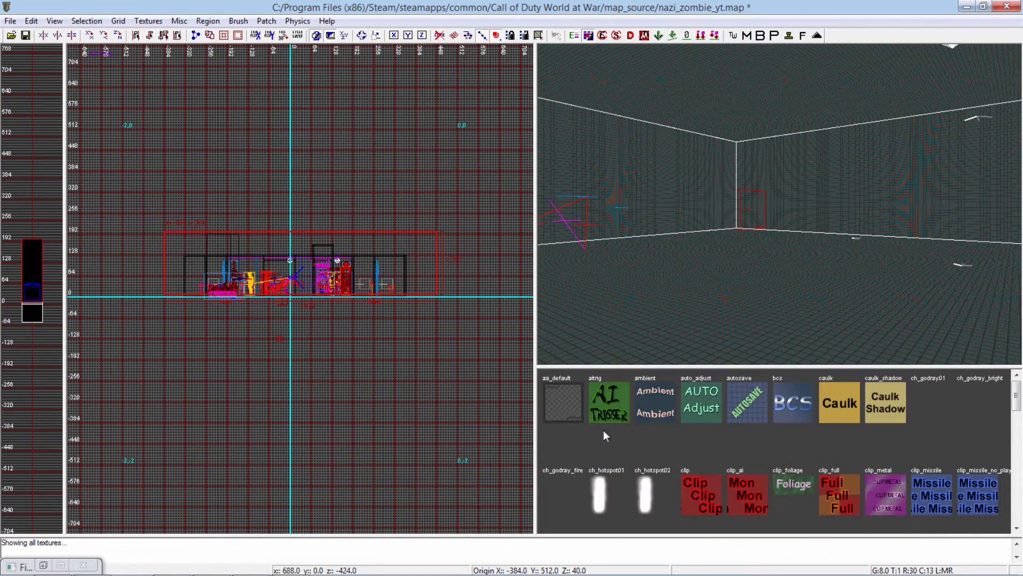
Step: Apply the lightgrid_volume tool texture to the brush surrounding the map and deselect it
{"action": "scroll", "coordinate": [814, 469], "scroll_direction": "down", "scroll_amount": 8}
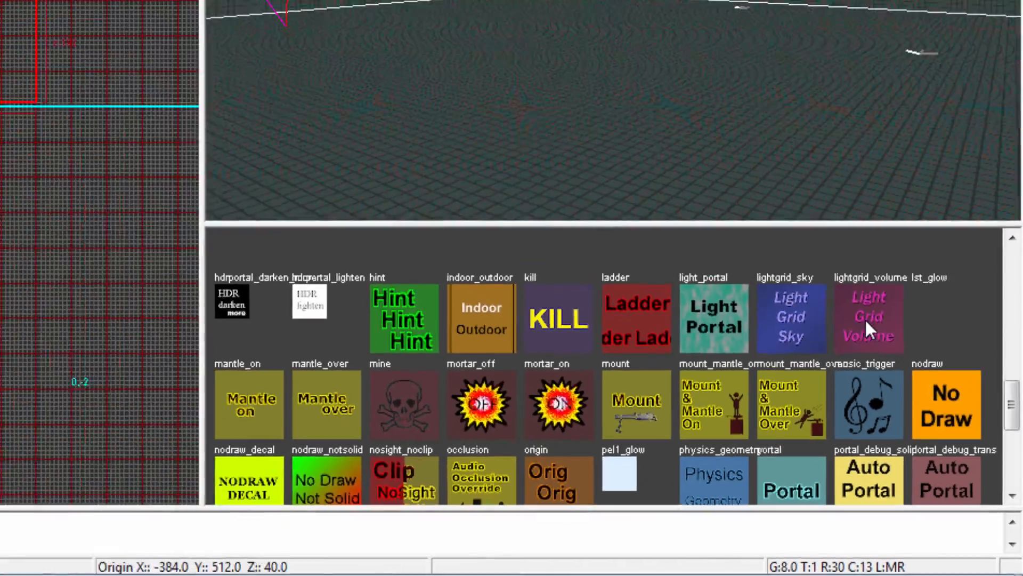
{"action": "left_click", "coordinate": [832, 257]}
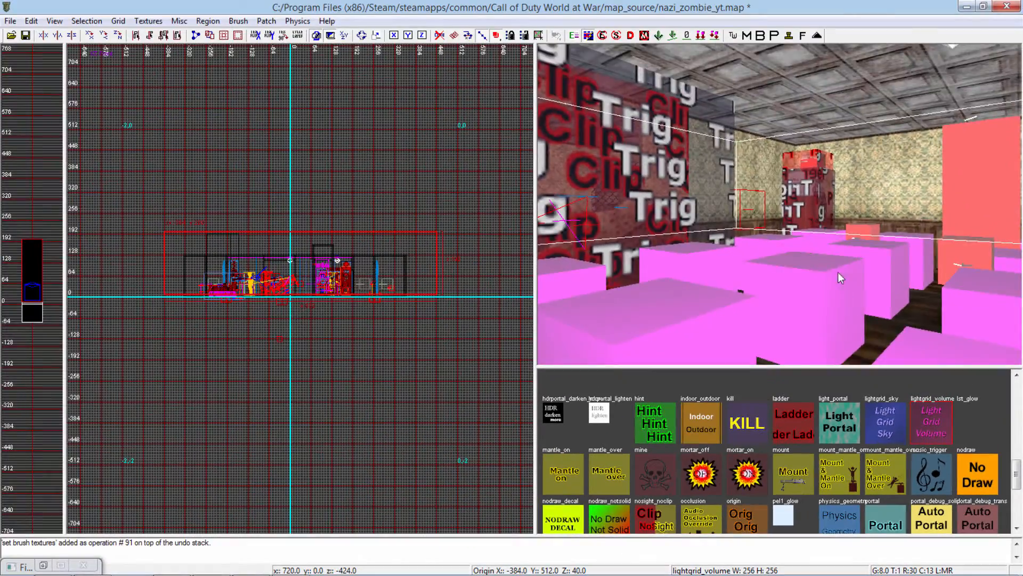
{"action": "mouse_move", "coordinate": [837, 272]}
{"action": "right_mouse_down"}
{"action": "mouse_move", "coordinate": [746, 256]}
{"action": "mouse_move", "coordinate": [733, 202]}
{"action": "mouse_move", "coordinate": [810, 235]}
{"action": "mouse_move", "coordinate": [833, 281]}
{"action": "mouse_move", "coordinate": [762, 251]}
{"action": "mouse_move", "coordinate": [789, 239]}
{"action": "mouse_move", "coordinate": [828, 288]}
{"action": "right_mouse_up"}
{"action": "key", "text": "Escape"}
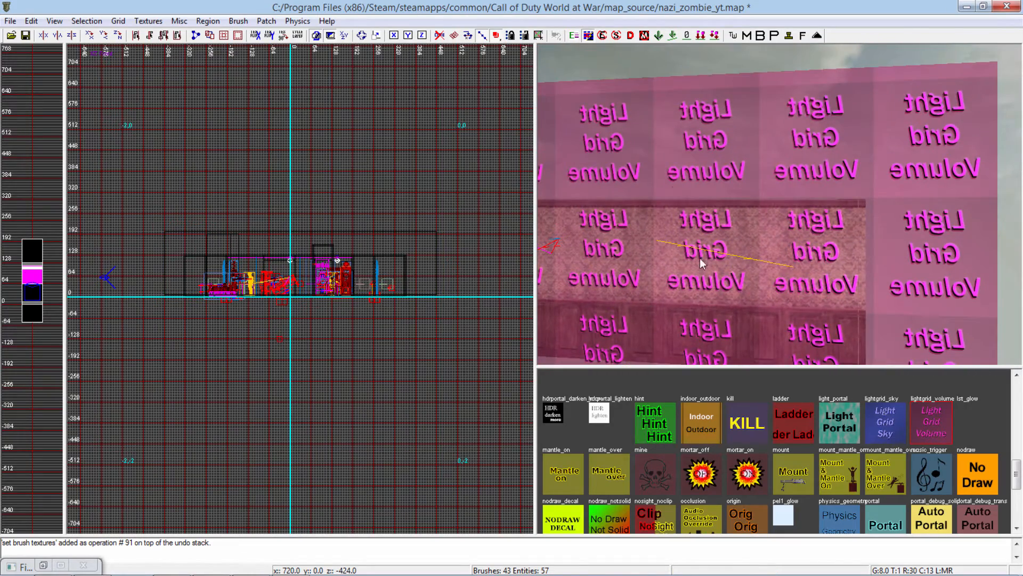
Step: Lower the top of the light grid volume in side view so it sits closer above the rooms, and deselect it
{"action": "left_click", "coordinate": [780, 223], "text": "shift"}
{"action": "mouse_move", "coordinate": [744, 217]}
{"action": "right_mouse_down"}
{"action": "mouse_move", "coordinate": [653, 205]}
{"action": "mouse_move", "coordinate": [730, 230]}
{"action": "right_mouse_up"}
{"action": "left_click_drag", "start_coordinate": [316, 201], "coordinate": [315, 213]}
{"action": "mouse_move", "coordinate": [756, 227]}
{"action": "right_mouse_down"}
{"action": "mouse_move", "coordinate": [848, 241]}
{"action": "mouse_move", "coordinate": [855, 271]}
{"action": "mouse_move", "coordinate": [906, 274]}
{"action": "right_mouse_up"}
{"action": "key", "text": "Escape"}
{"action": "mouse_move", "coordinate": [779, 213]}
{"action": "right_mouse_down"}
{"action": "mouse_move", "coordinate": [837, 235]}
{"action": "mouse_move", "coordinate": [714, 221]}
{"action": "mouse_move", "coordinate": [726, 229]}
{"action": "mouse_move", "coordinate": [773, 197]}
{"action": "right_mouse_up"}
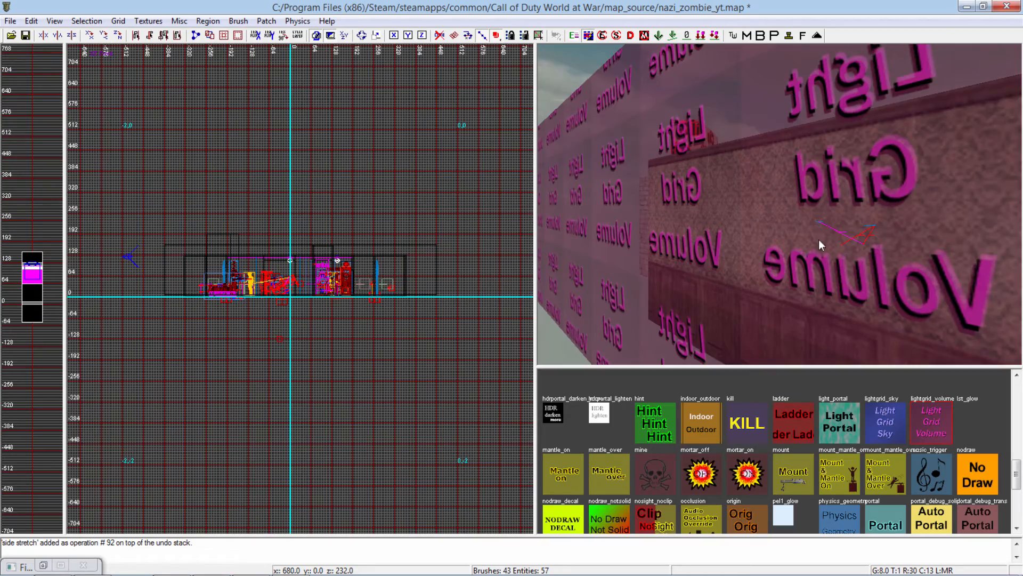
{"action": "right_click_drag", "start_coordinate": [821, 245], "coordinate": [670, 284]}
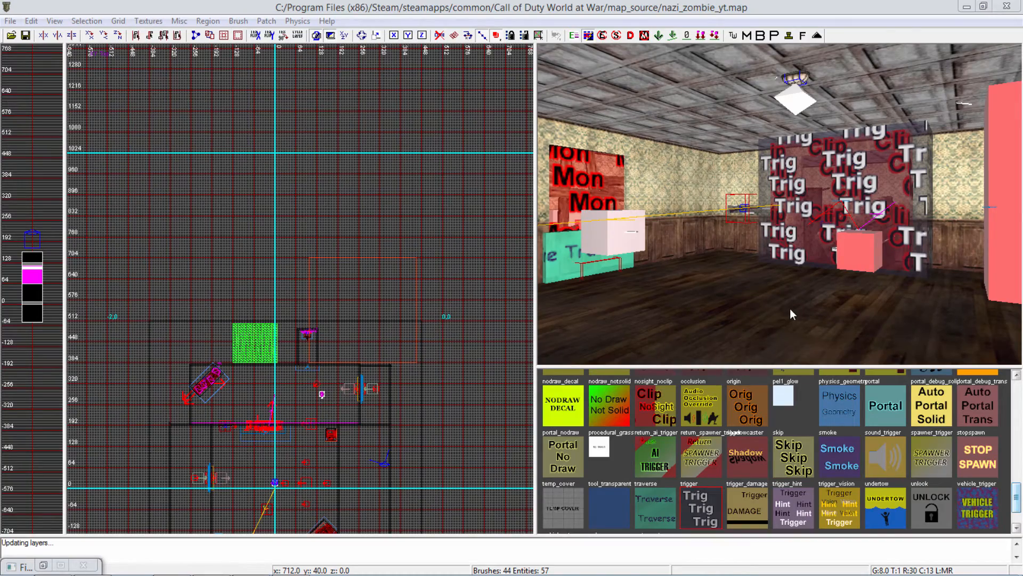
Step: Create a trigger_multiple entity inside the large room in plan and move it just below the X axis
{"action": "right_click_drag", "start_coordinate": [790, 309], "coordinate": [773, 304]}
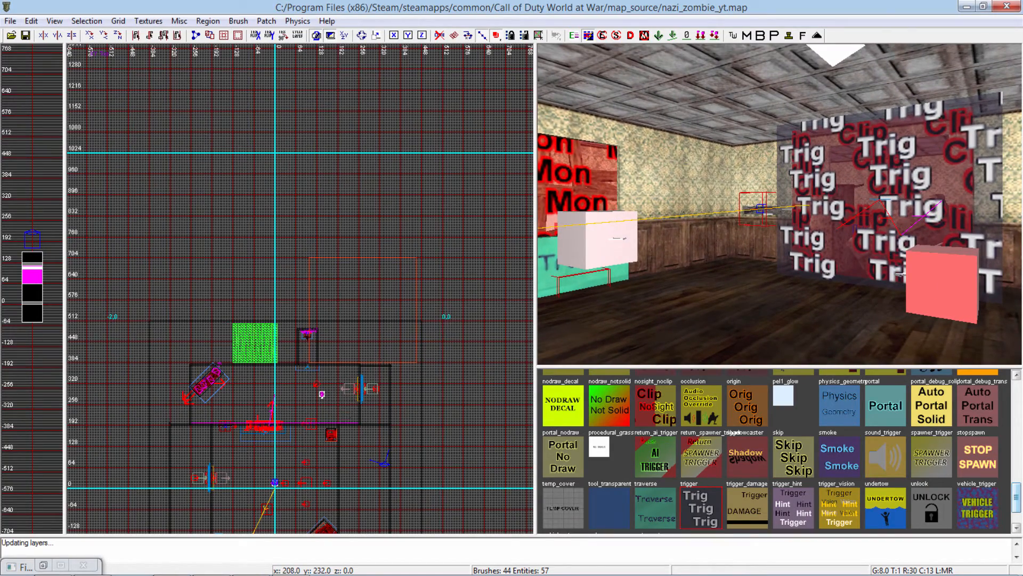
{"action": "right_click_drag", "start_coordinate": [289, 454], "coordinate": [302, 273]}
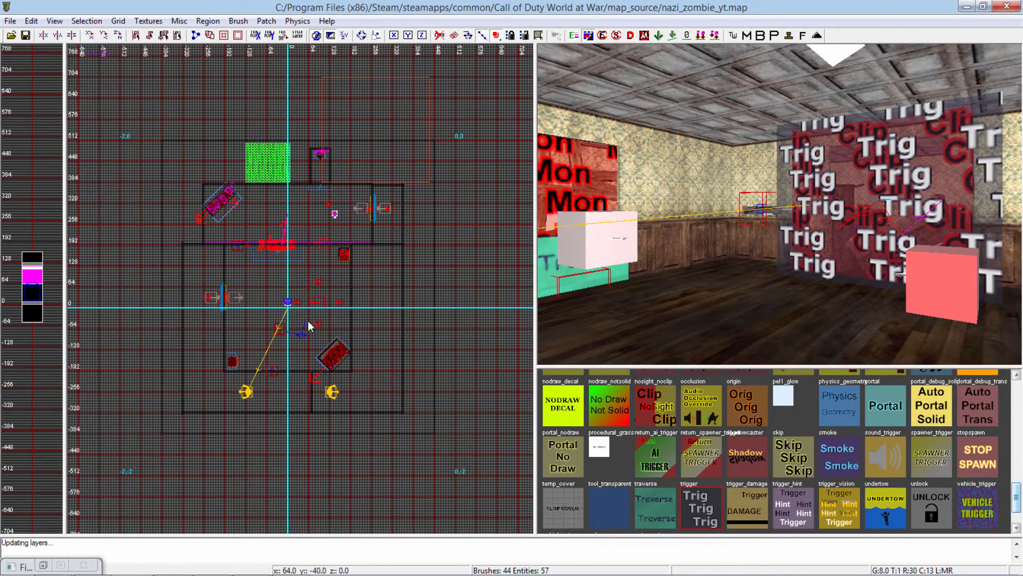
{"action": "scroll", "coordinate": [305, 319], "scroll_direction": "up", "scroll_amount": 2}
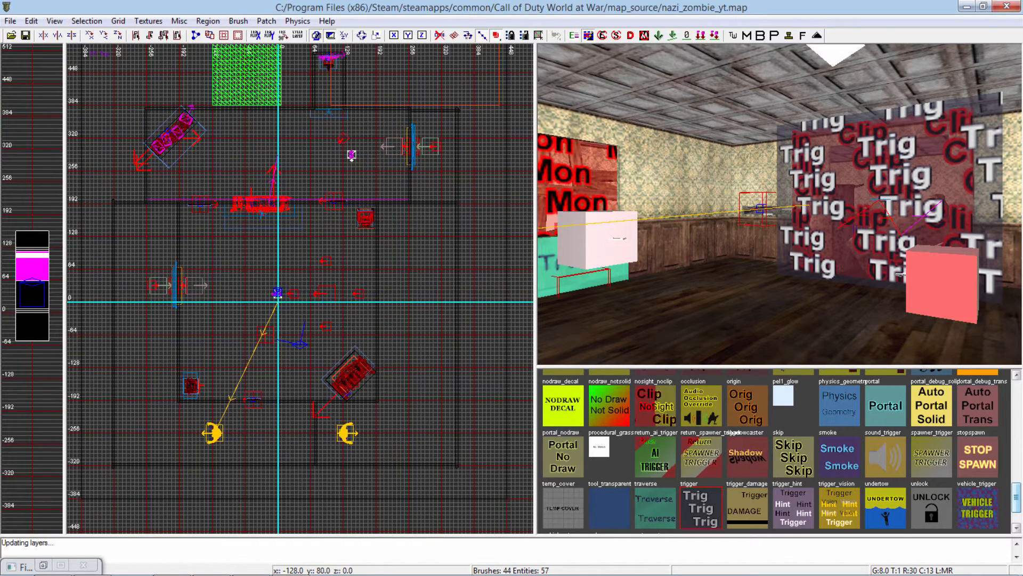
{"action": "right_click", "coordinate": [212, 258]}
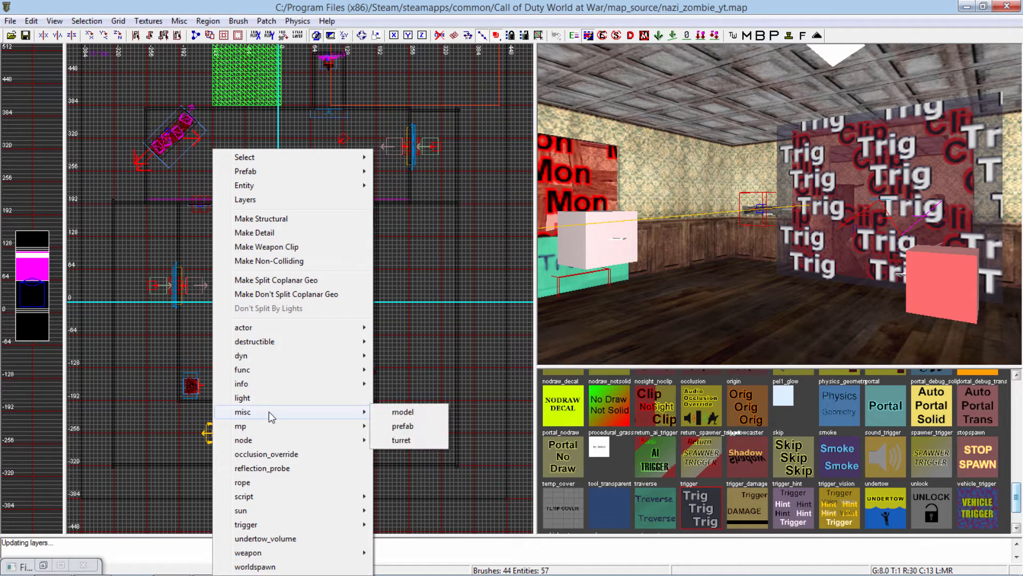
{"action": "mouse_move", "coordinate": [287, 531]}
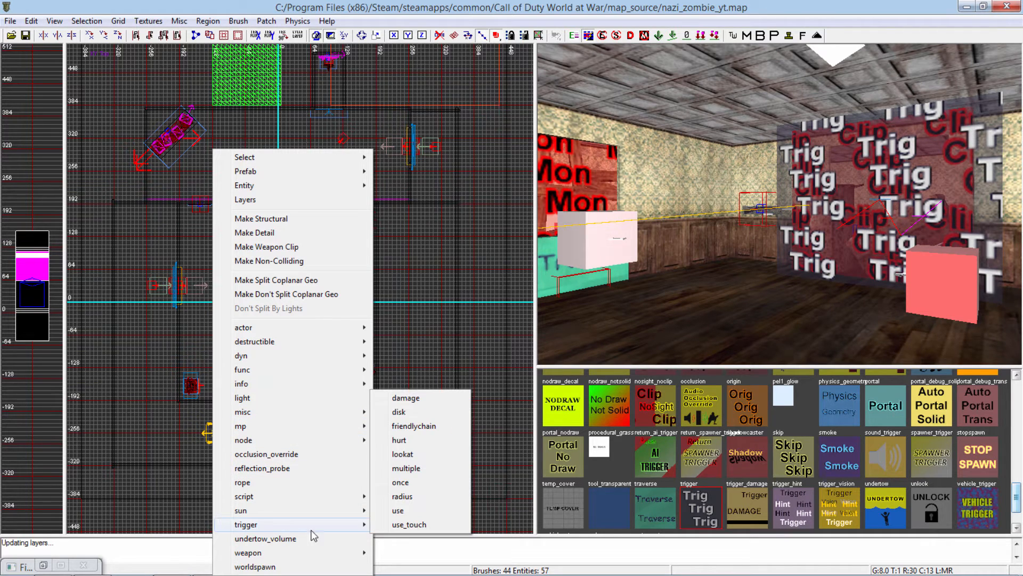
{"action": "left_click", "coordinate": [416, 510]}
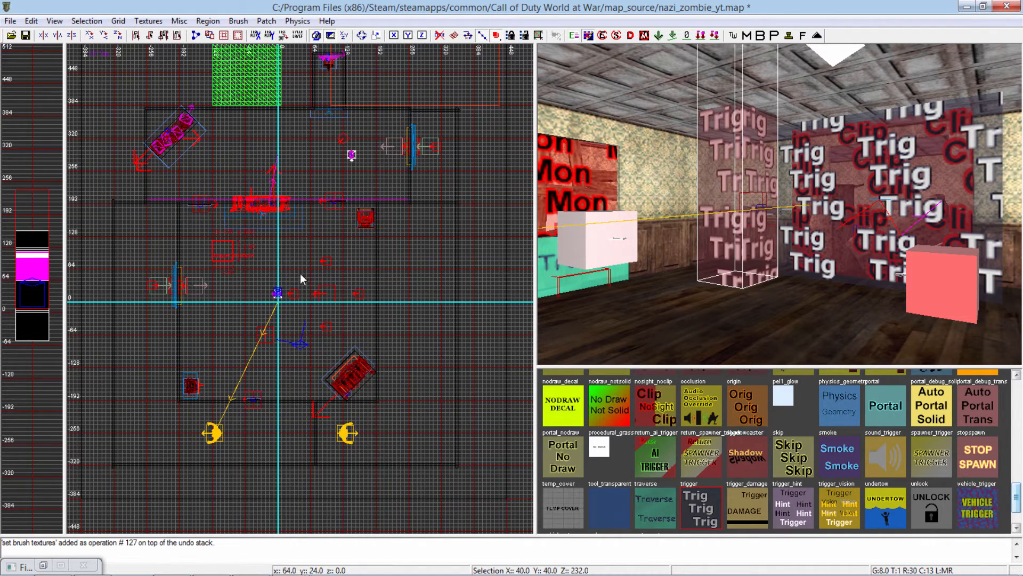
{"action": "left_click_drag", "start_coordinate": [222, 251], "coordinate": [218, 310]}
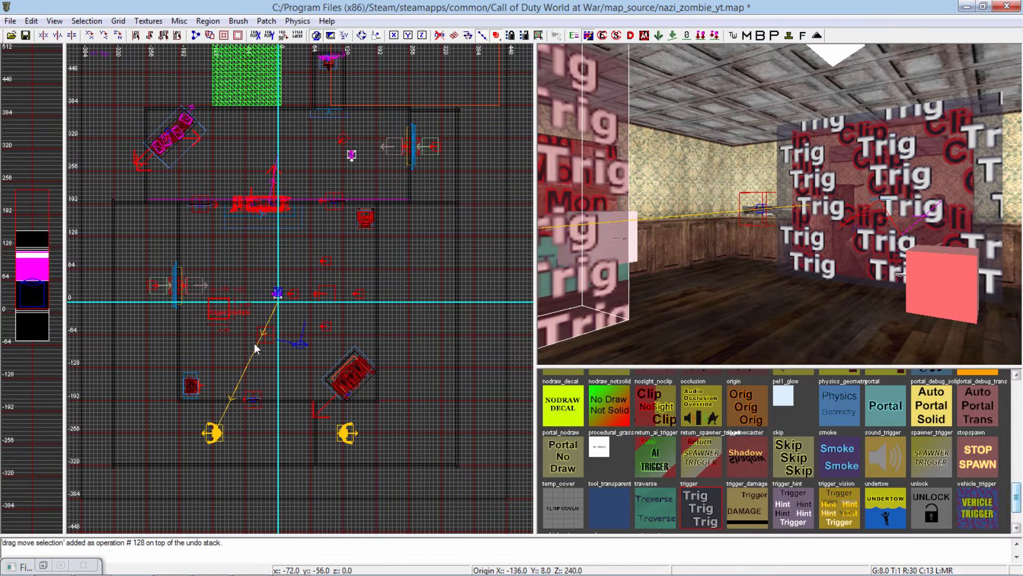
Step: Stretch the trigger in plan from the room's lower wall until it spans both rooms, reaching past the side windows
{"action": "right_click_drag", "start_coordinate": [721, 295], "coordinate": [687, 294]}
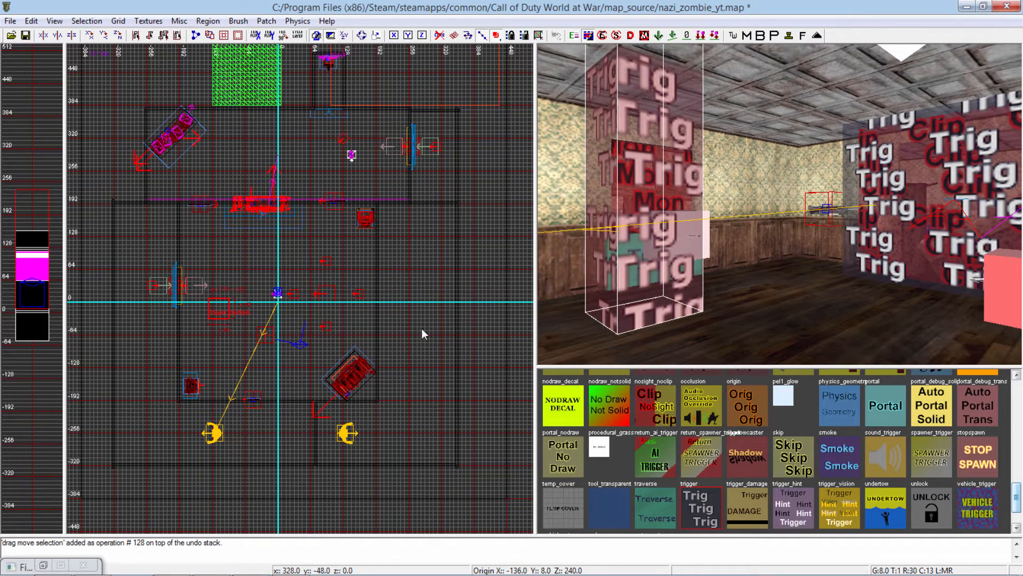
{"action": "scroll", "coordinate": [222, 314], "scroll_direction": "down", "scroll_amount": 1}
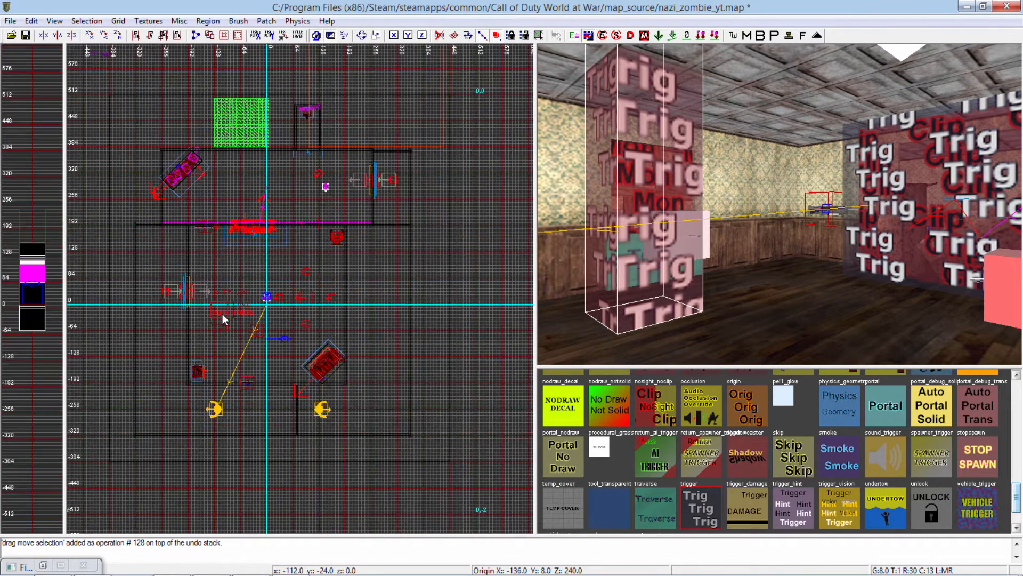
{"action": "mouse_move", "coordinate": [230, 308]}
{"action": "left_mouse_down"}
{"action": "mouse_move", "coordinate": [207, 373]}
{"action": "mouse_move", "coordinate": [190, 376]}
{"action": "mouse_move", "coordinate": [486, 394]}
{"action": "left_mouse_up"}
{"action": "scroll", "coordinate": [207, 373], "scroll_direction": "up", "scroll_amount": 1}
{"action": "right_click_drag", "start_coordinate": [757, 291], "coordinate": [837, 293]}
{"action": "scroll", "coordinate": [269, 269], "scroll_direction": "down", "scroll_amount": 4}
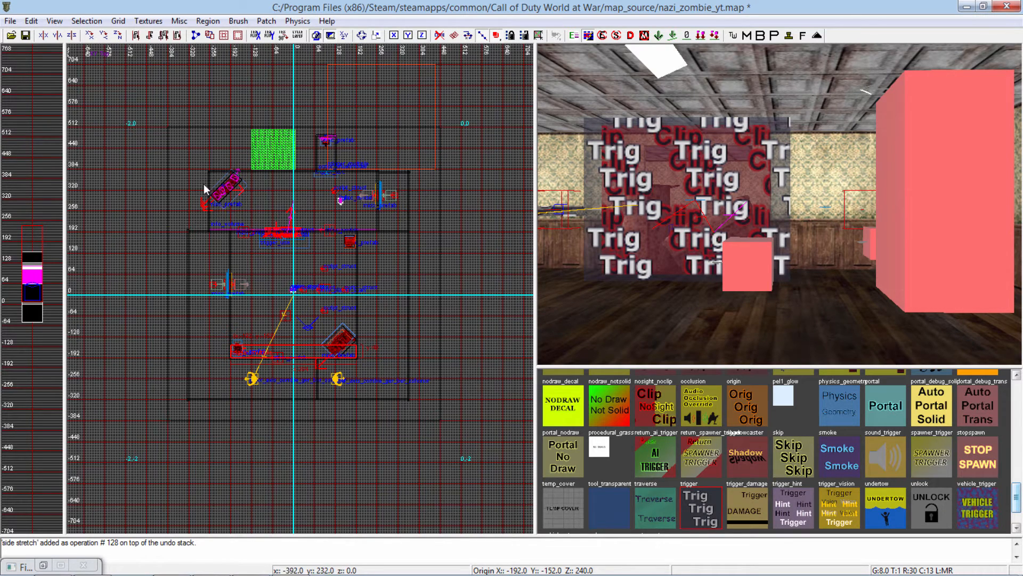
{"action": "left_click_drag", "start_coordinate": [215, 354], "coordinate": [194, 353]}
{"action": "mouse_move", "coordinate": [402, 349]}
{"action": "left_mouse_down"}
{"action": "mouse_move", "coordinate": [422, 349]}
{"action": "mouse_move", "coordinate": [410, 350]}
{"action": "left_mouse_up"}
{"action": "left_click_drag", "start_coordinate": [345, 329], "coordinate": [318, 155]}
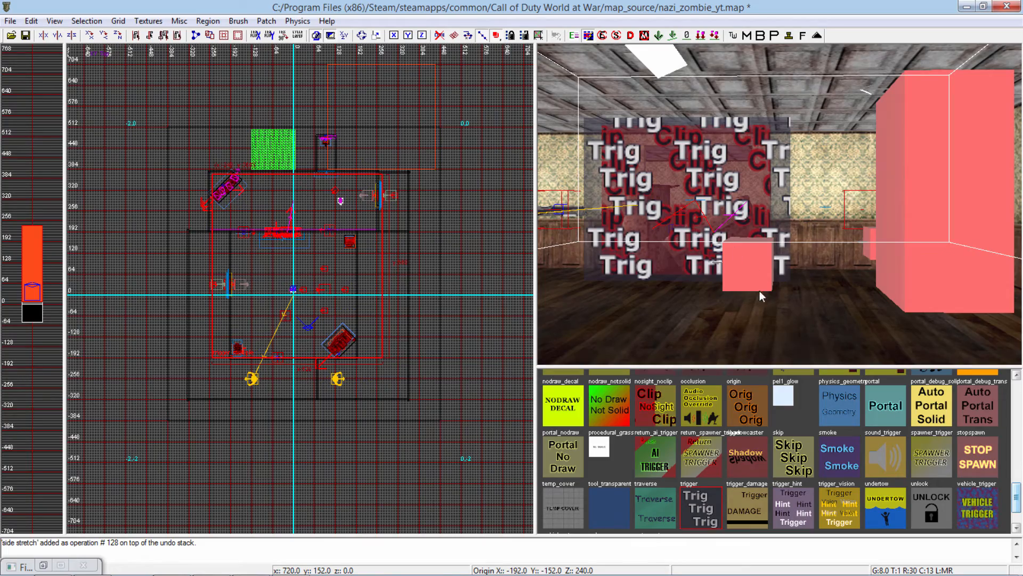
Step: Pull the trigger's side and upper edges back to the walls of the lower room, making it 384 by 384 units
{"action": "mouse_move", "coordinate": [760, 291]}
{"action": "right_mouse_down"}
{"action": "mouse_move", "coordinate": [760, 269]}
{"action": "mouse_move", "coordinate": [773, 274]}
{"action": "mouse_move", "coordinate": [746, 282]}
{"action": "mouse_move", "coordinate": [778, 266]}
{"action": "mouse_move", "coordinate": [757, 229]}
{"action": "mouse_move", "coordinate": [762, 261]}
{"action": "mouse_move", "coordinate": [772, 256]}
{"action": "mouse_move", "coordinate": [767, 240]}
{"action": "mouse_move", "coordinate": [772, 267]}
{"action": "mouse_move", "coordinate": [783, 261]}
{"action": "mouse_move", "coordinate": [767, 255]}
{"action": "mouse_move", "coordinate": [794, 253]}
{"action": "right_mouse_up"}
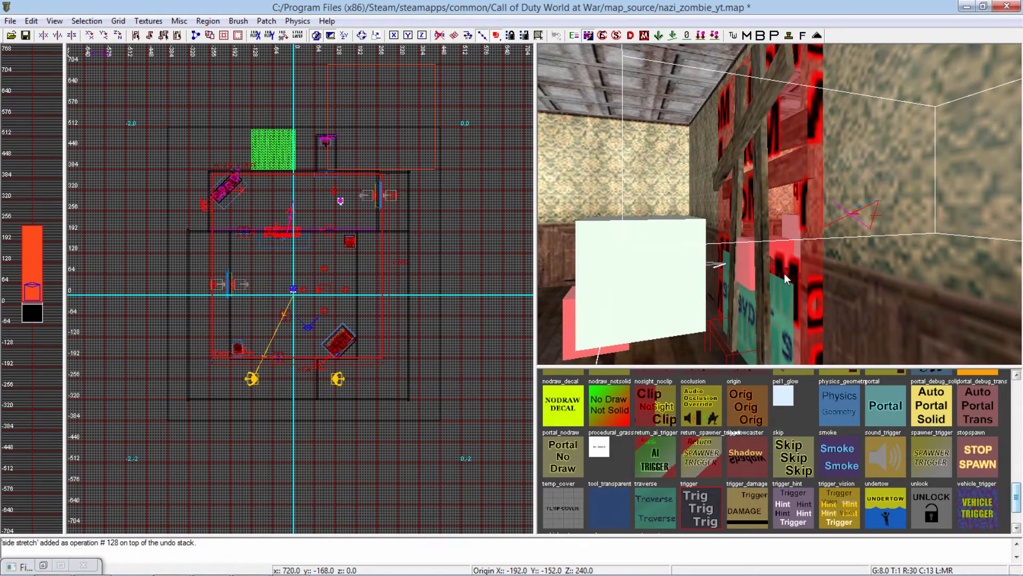
{"action": "right_click_drag", "start_coordinate": [787, 280], "coordinate": [794, 304]}
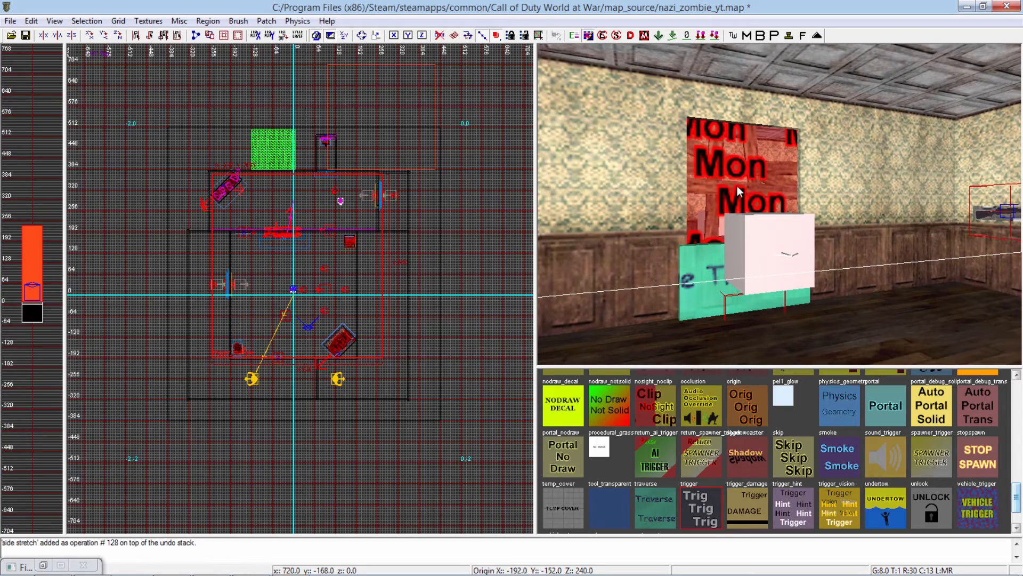
{"action": "scroll", "coordinate": [229, 338], "scroll_direction": "up", "scroll_amount": 3}
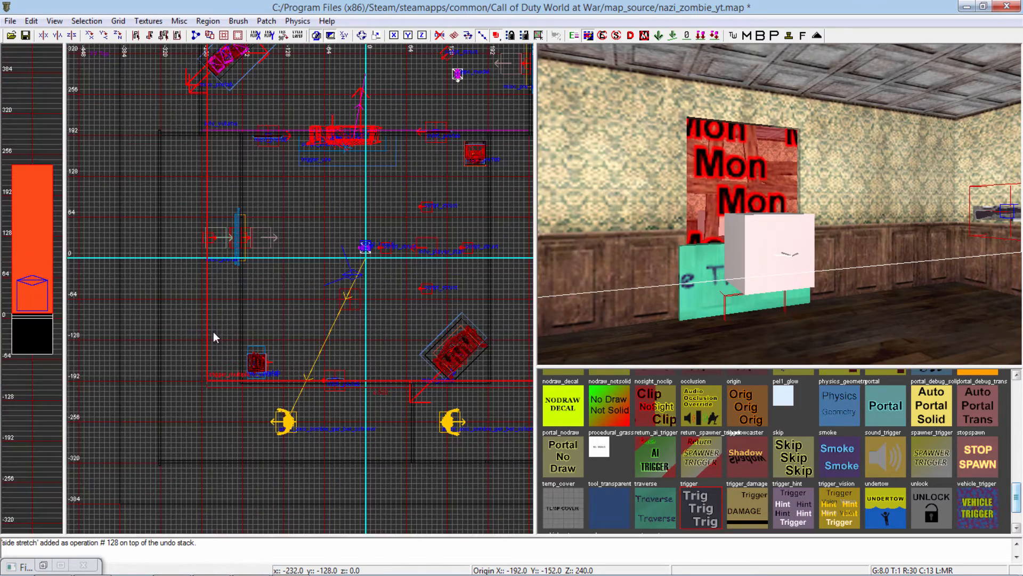
{"action": "left_click_drag", "start_coordinate": [185, 295], "coordinate": [225, 296]}
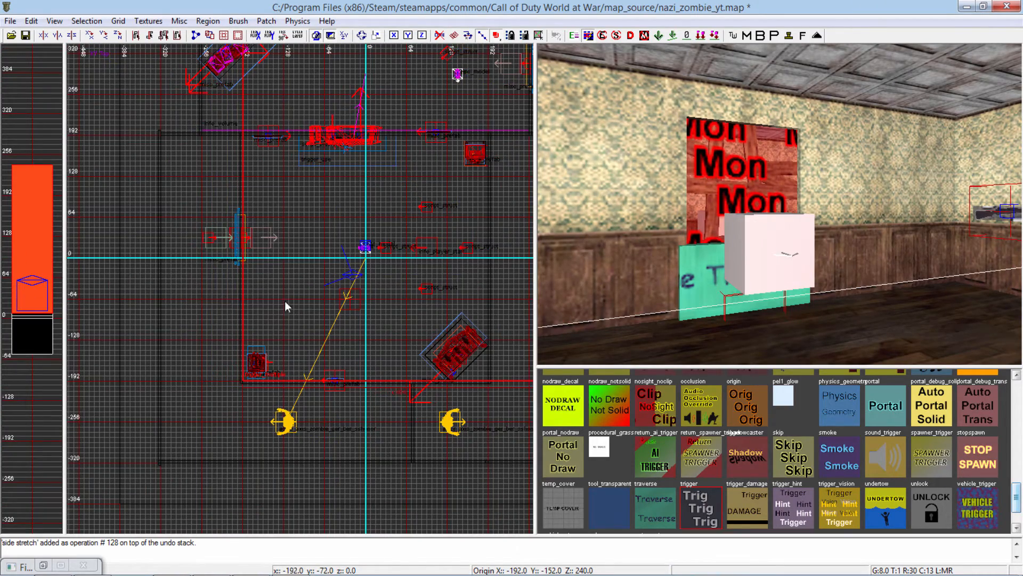
{"action": "right_click_drag", "start_coordinate": [304, 302], "coordinate": [259, 351]}
{"action": "scroll", "coordinate": [308, 304], "scroll_direction": "down", "scroll_amount": 1}
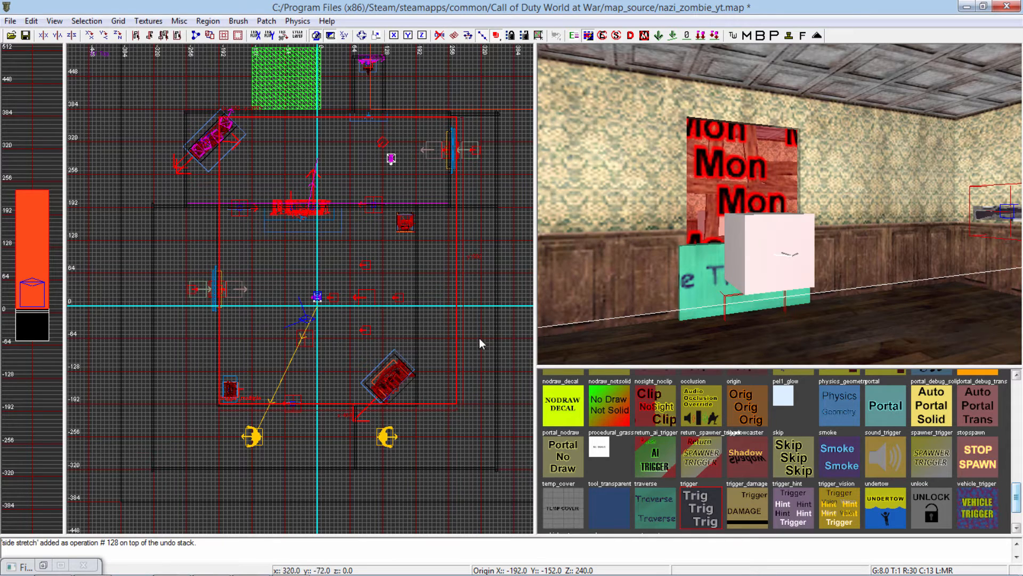
{"action": "left_click_drag", "start_coordinate": [449, 327], "coordinate": [433, 326]}
{"action": "left_click_drag", "start_coordinate": [374, 106], "coordinate": [370, 192]}
{"action": "mouse_move", "coordinate": [804, 195]}
{"action": "right_mouse_down"}
{"action": "mouse_move", "coordinate": [911, 195]}
{"action": "mouse_move", "coordinate": [841, 222]}
{"action": "right_mouse_up"}
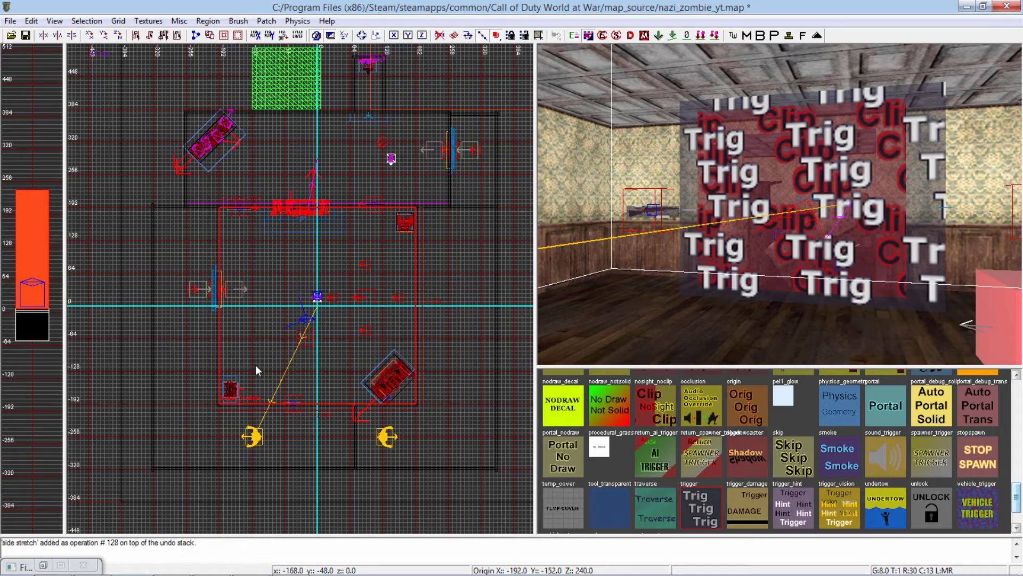
Step: Lower the trigger's top in side view to make it 168 units tall, reselecting it from above the map
{"action": "scroll", "coordinate": [273, 337], "scroll_direction": "up", "scroll_amount": 2}
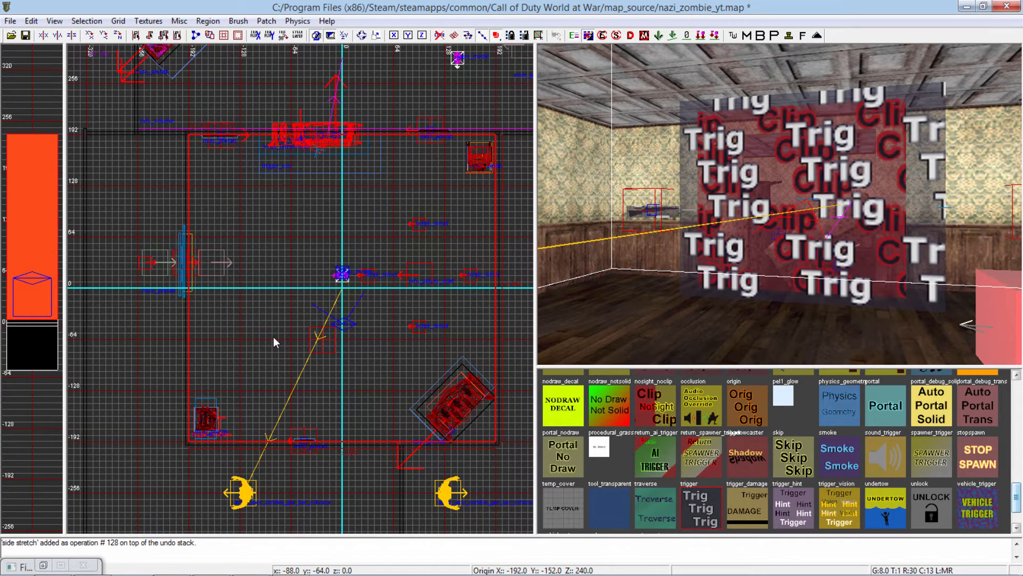
{"action": "key", "text": "ctrl+Tab"}
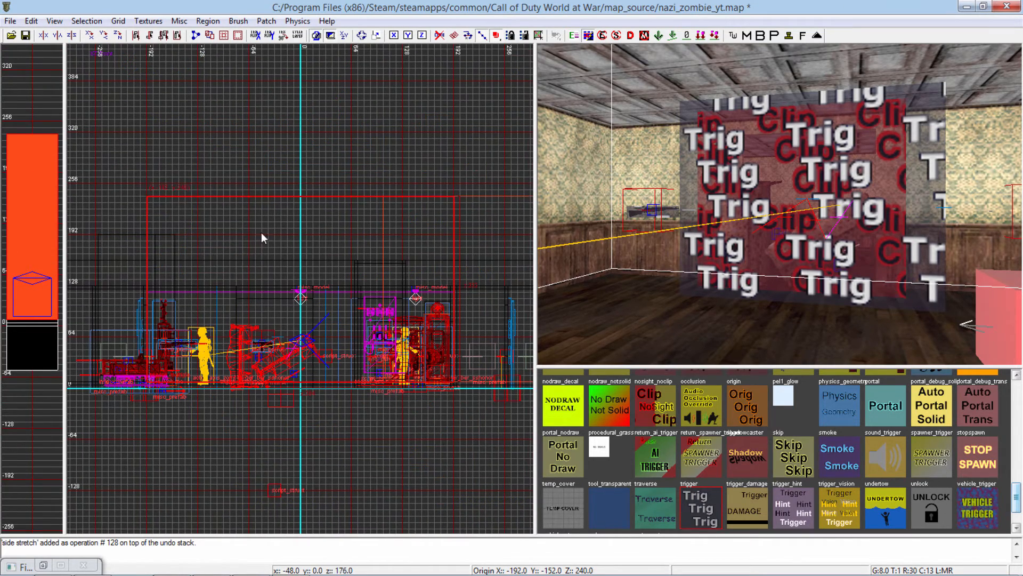
{"action": "mouse_move", "coordinate": [788, 239]}
{"action": "right_mouse_down", "text": "ctrl"}
{"action": "mouse_move", "coordinate": [793, 134]}
{"action": "mouse_move", "coordinate": [810, 120]}
{"action": "right_mouse_up", "text": "ctrl"}
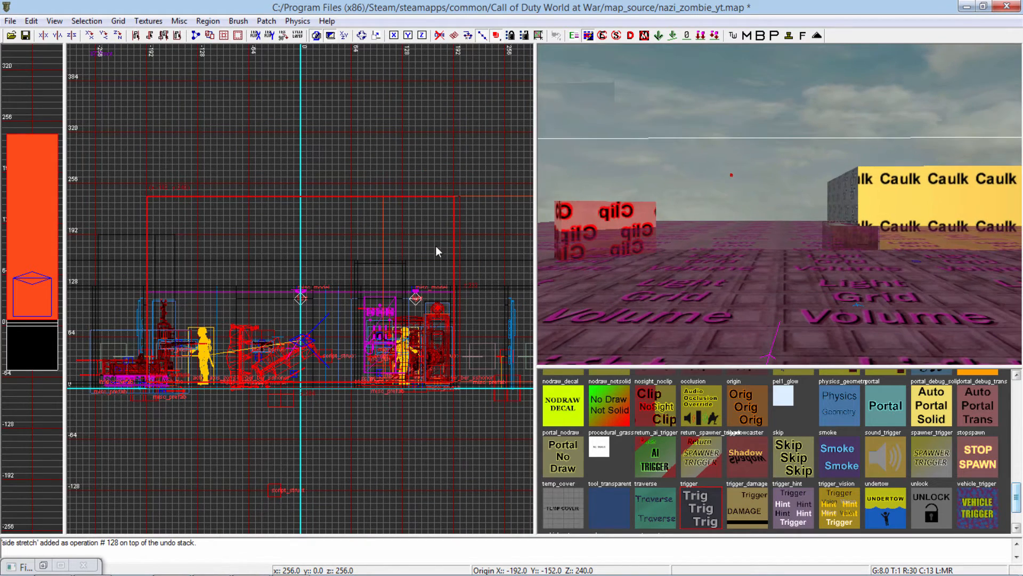
{"action": "left_click_drag", "start_coordinate": [302, 175], "coordinate": [302, 219]}
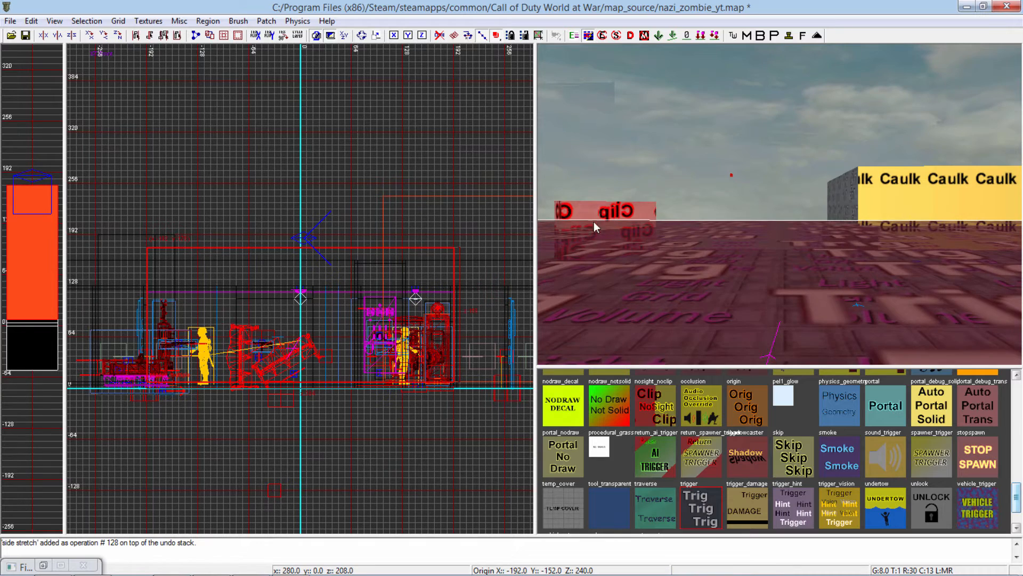
{"action": "mouse_move", "coordinate": [693, 226]}
{"action": "right_mouse_down"}
{"action": "mouse_move", "coordinate": [712, 272]}
{"action": "mouse_move", "coordinate": [711, 252]}
{"action": "right_mouse_up"}
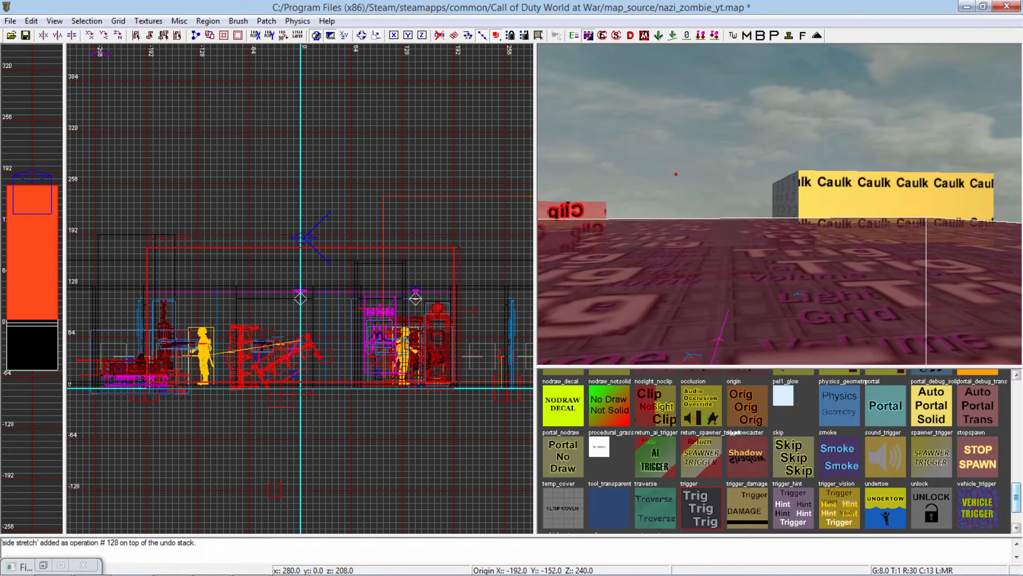
{"action": "key", "text": "Escape"}
{"action": "right_click_drag", "start_coordinate": [754, 213], "coordinate": [734, 237]}
{"action": "left_click", "coordinate": [734, 237], "text": "shift"}
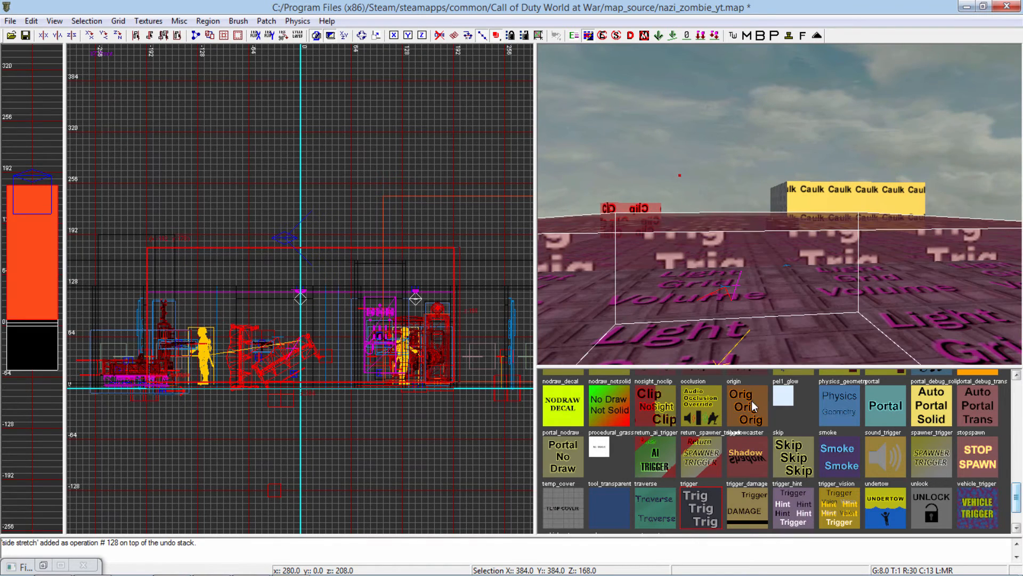
{"action": "key", "text": "Escape"}
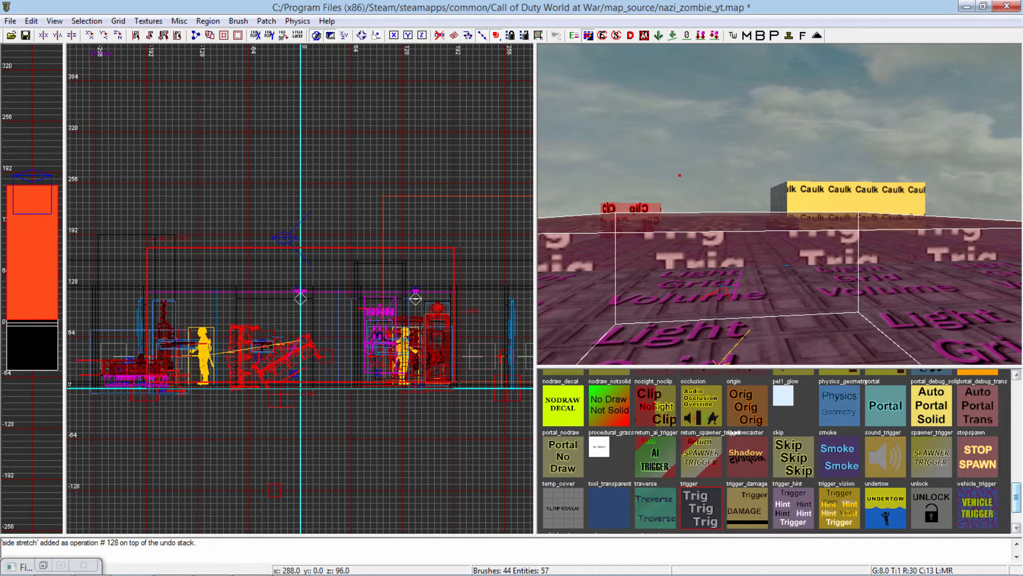
{"action": "mouse_move", "coordinate": [764, 320]}
{"action": "right_mouse_down"}
{"action": "mouse_move", "coordinate": [776, 360]}
{"action": "mouse_move", "coordinate": [767, 315]}
{"action": "right_mouse_up"}
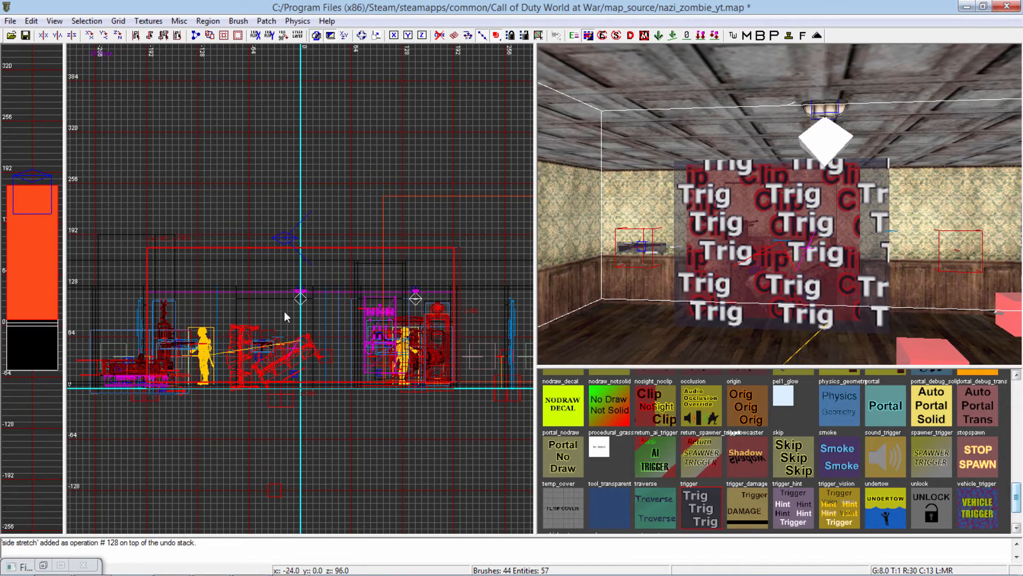
Step: Add the key targetname with the value playable_area to the trigger_multiple and save the map
{"action": "key", "text": "n"}
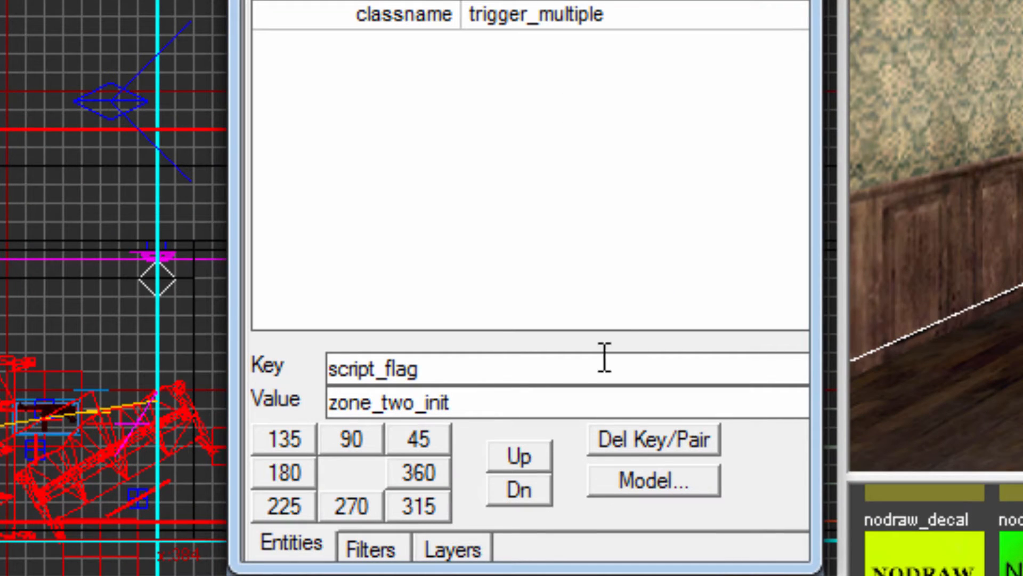
{"action": "double_click", "coordinate": [545, 364]}
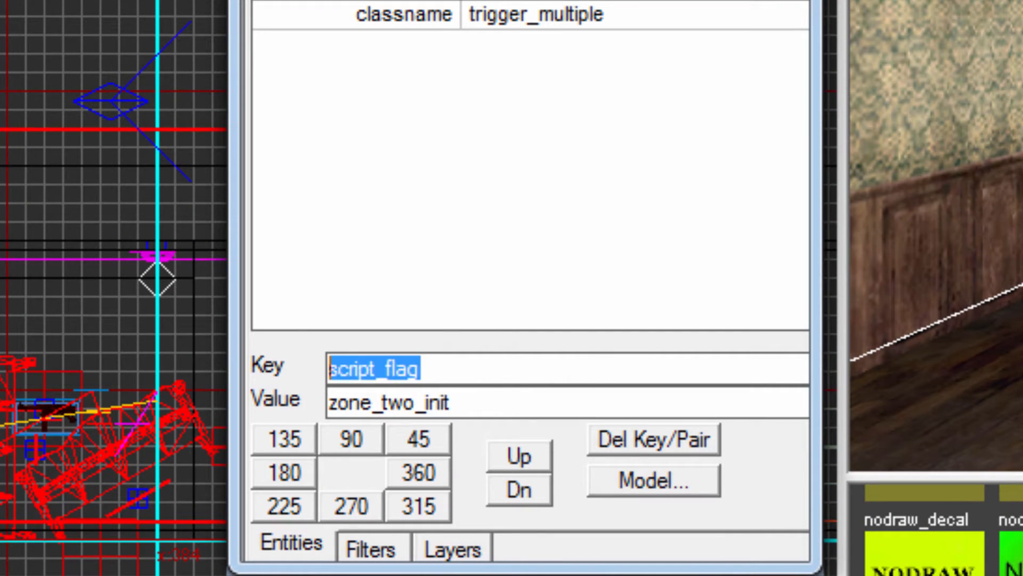
{"action": "key", "text": "BackSpace"}
{"action": "type", "text": "ta"}
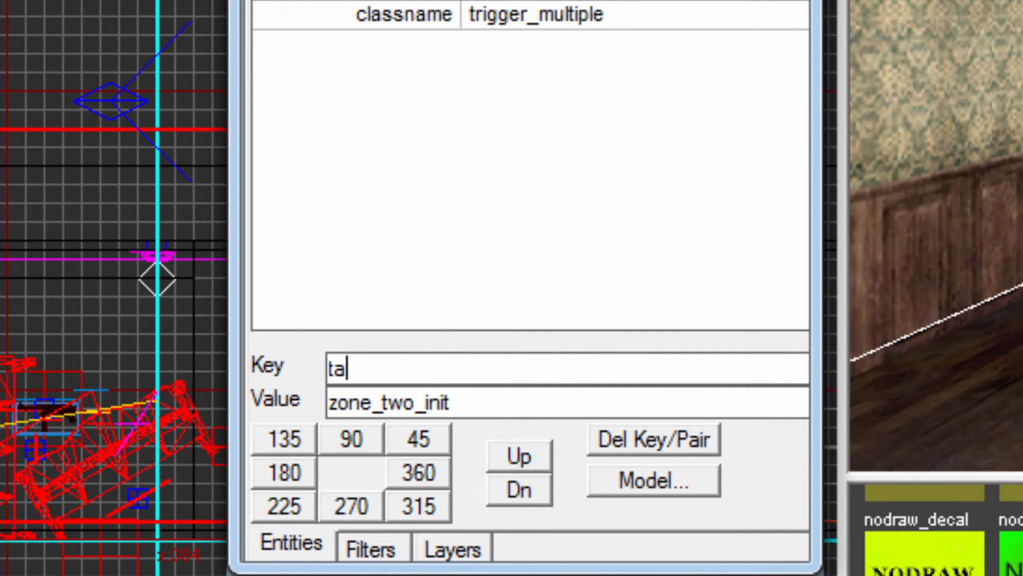
{"action": "type", "text": "rgetma,e"}
{"action": "key", "text": "BackSpace"}
{"action": "key", "text": "BackSpace"}
{"action": "key", "text": "BackSpace"}
{"action": "key", "text": "BackSpace"}
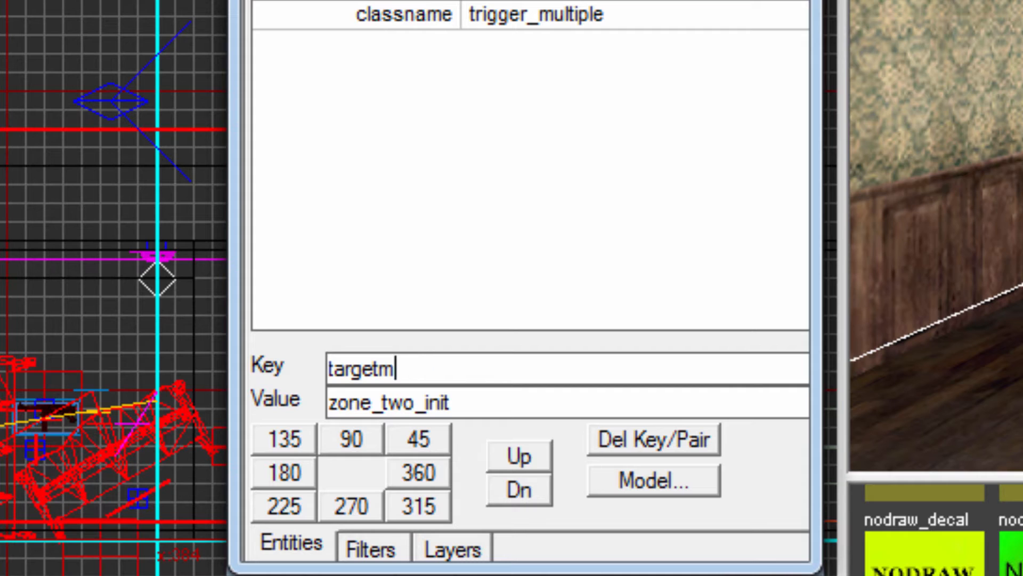
{"action": "type", "text": "name"}
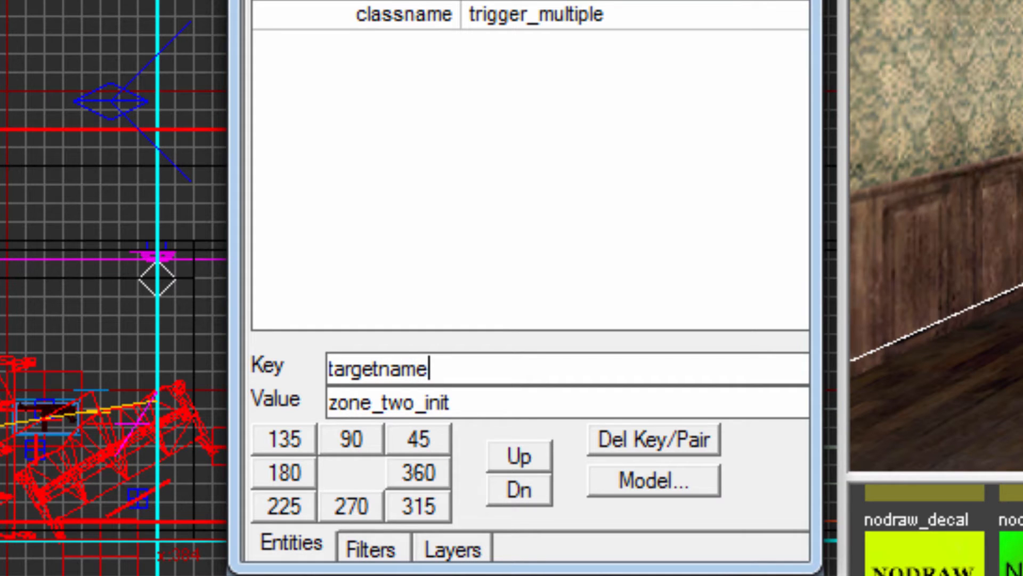
{"action": "double_click", "coordinate": [541, 402]}
{"action": "type", "text": "playable_area"}
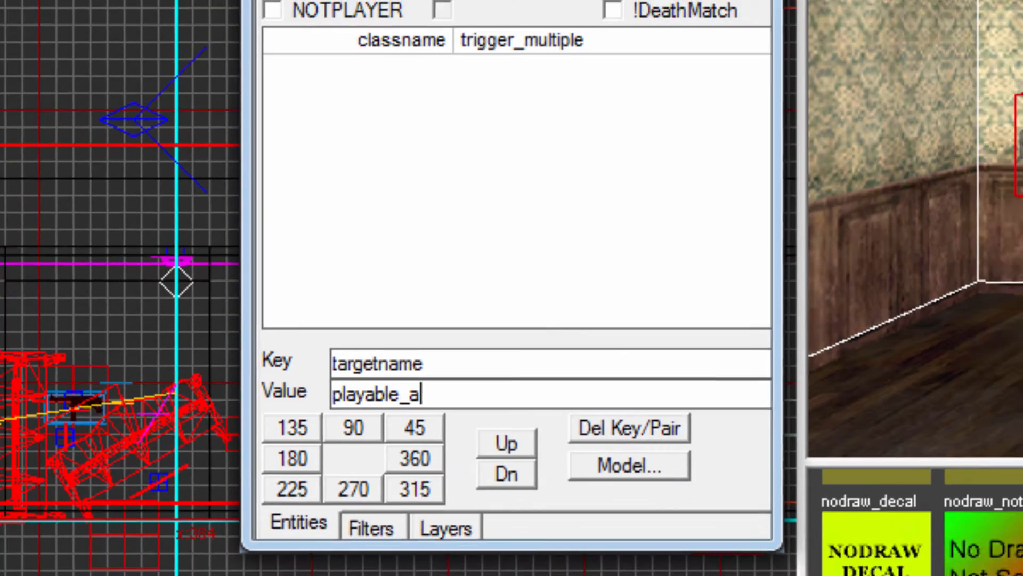
{"action": "key", "text": "Return"}
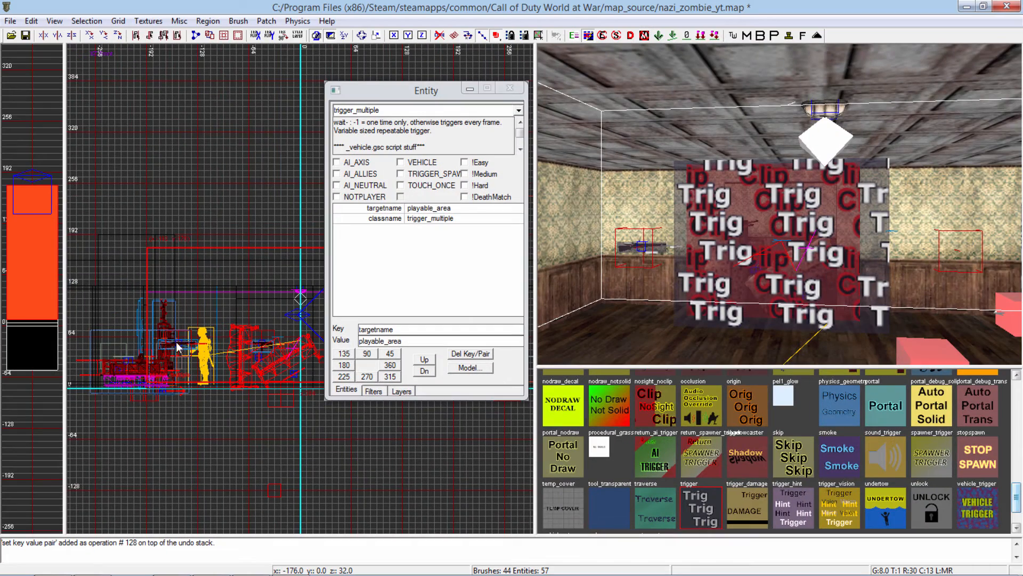
{"action": "left_click", "coordinate": [469, 89]}
{"action": "left_click", "coordinate": [26, 37]}
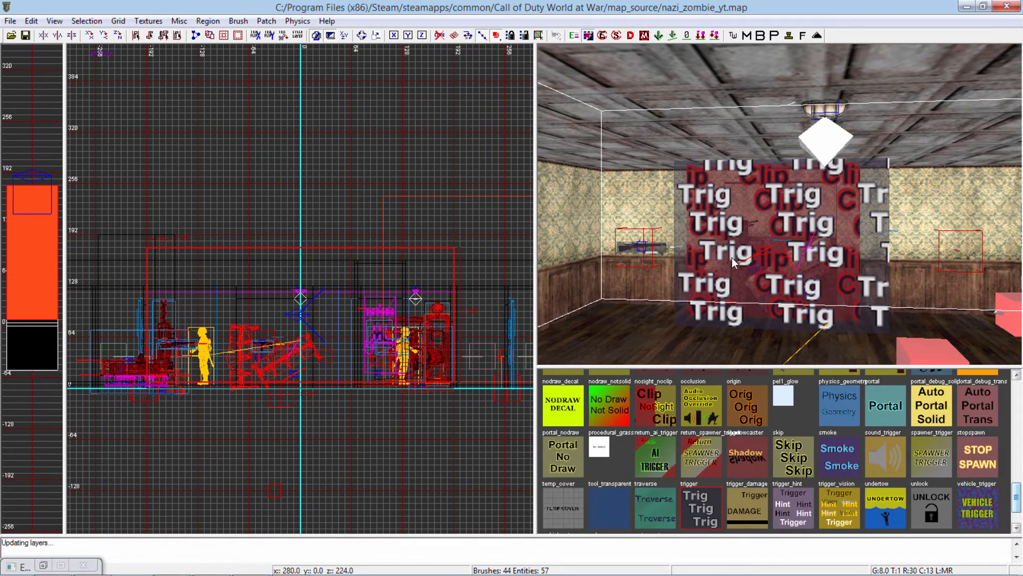
Step: Try stretching the trigger's upper edge in plan across the upper room, and pull it back to the dividing wall
{"action": "mouse_move", "coordinate": [757, 302]}
{"action": "right_mouse_down"}
{"action": "mouse_move", "coordinate": [788, 288]}
{"action": "mouse_move", "coordinate": [730, 287]}
{"action": "right_mouse_up"}
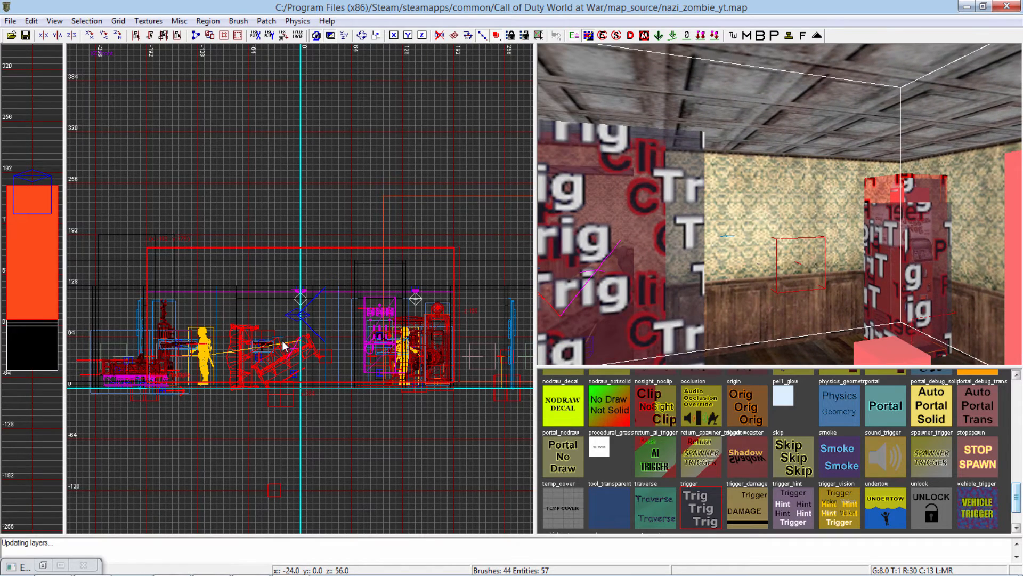
{"action": "key", "text": "ctrl+Tab"}
{"action": "key", "text": "ctrl+Tab"}
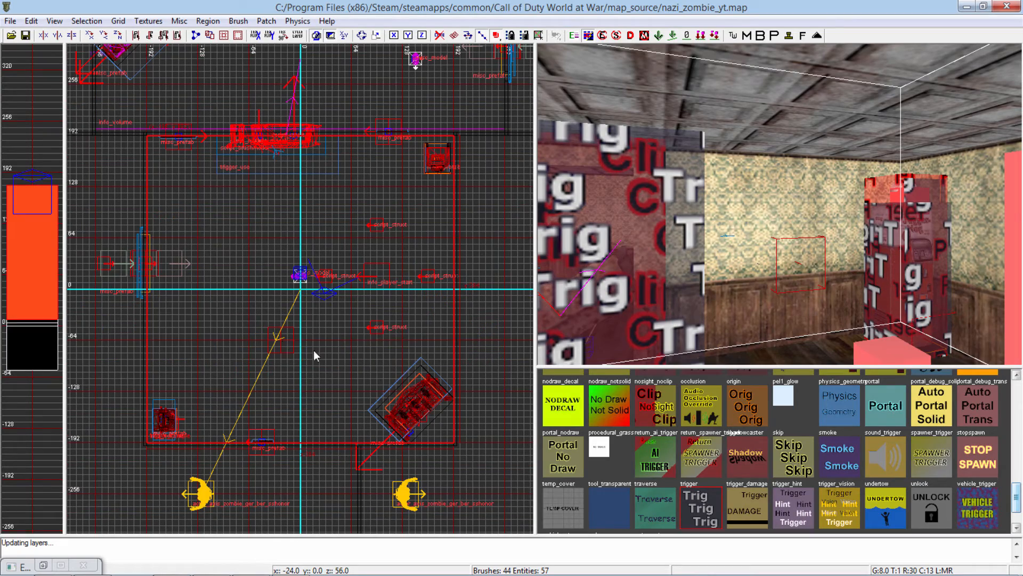
{"action": "scroll", "coordinate": [318, 337], "scroll_direction": "down", "scroll_amount": 3}
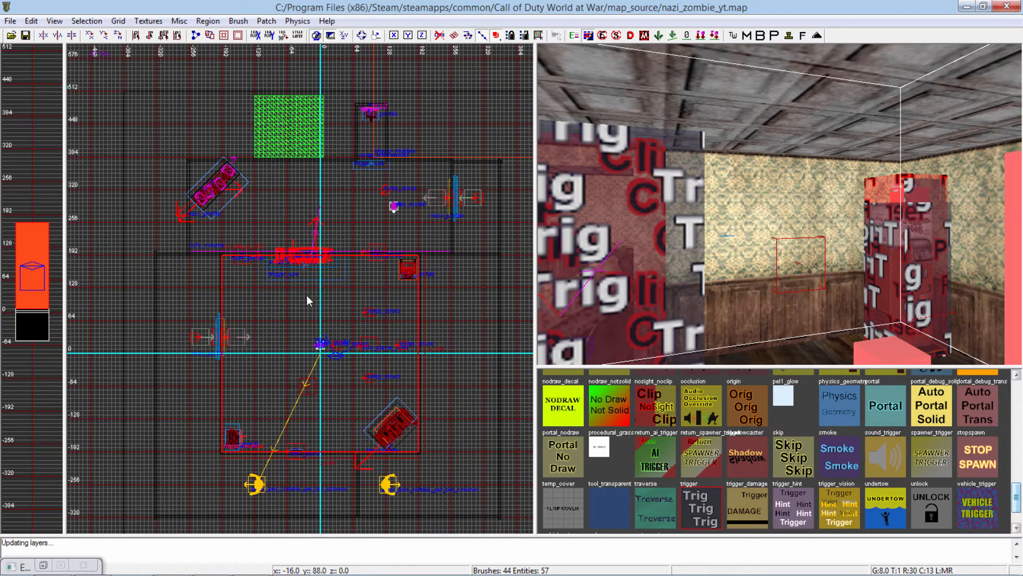
{"action": "mouse_move", "coordinate": [303, 217]}
{"action": "left_mouse_down"}
{"action": "mouse_move", "coordinate": [318, 142]}
{"action": "mouse_move", "coordinate": [312, 159]}
{"action": "left_mouse_up"}
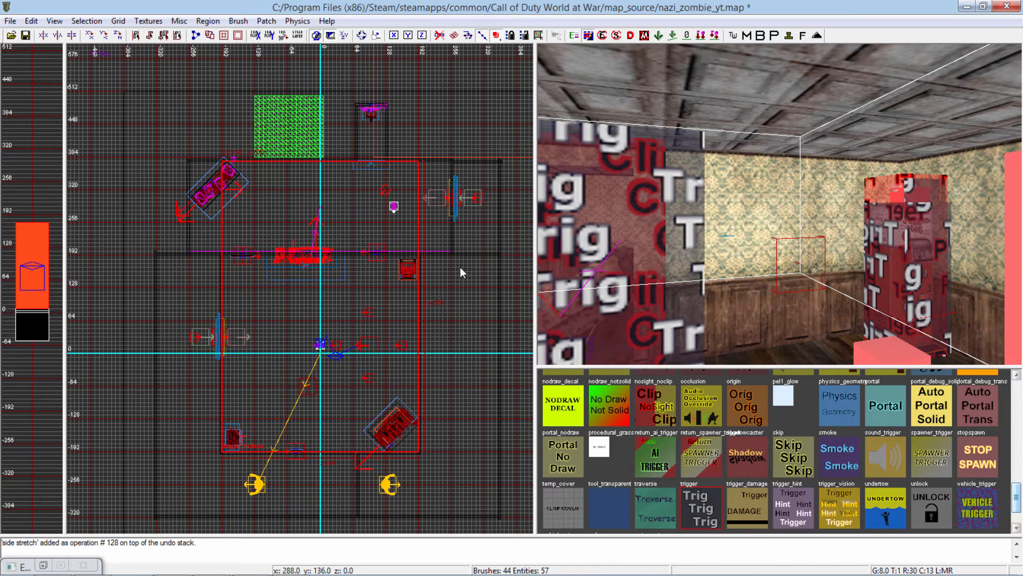
{"action": "left_click_drag", "start_coordinate": [403, 149], "coordinate": [401, 215]}
{"action": "left_click_drag", "start_coordinate": [398, 236], "coordinate": [399, 233]}
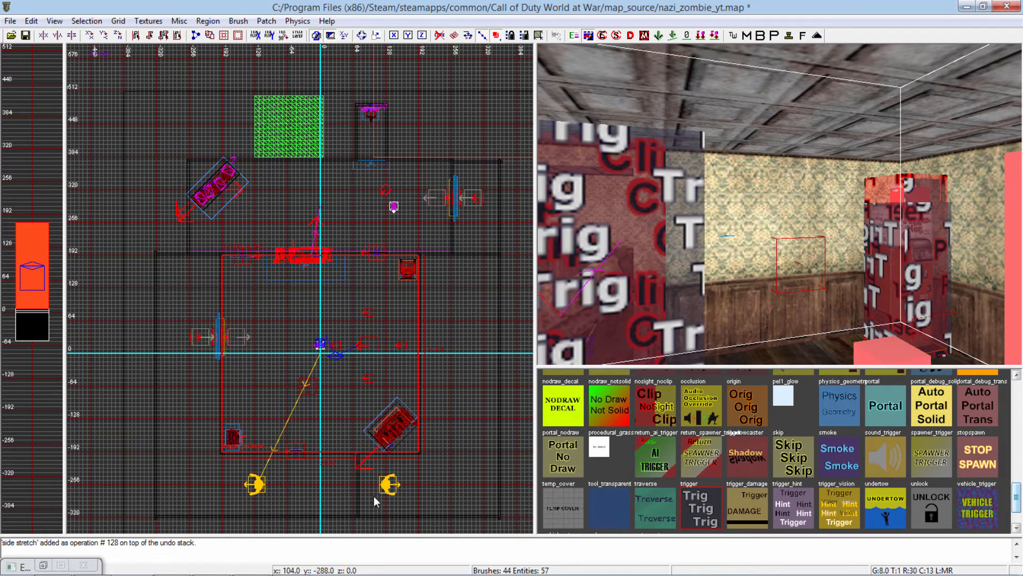
Step: Paste a copy of the trigger over the upper room in plan and widen it to the side window, 512 by 176 units
{"action": "right_click_drag", "start_coordinate": [780, 234], "coordinate": [780, 272]}
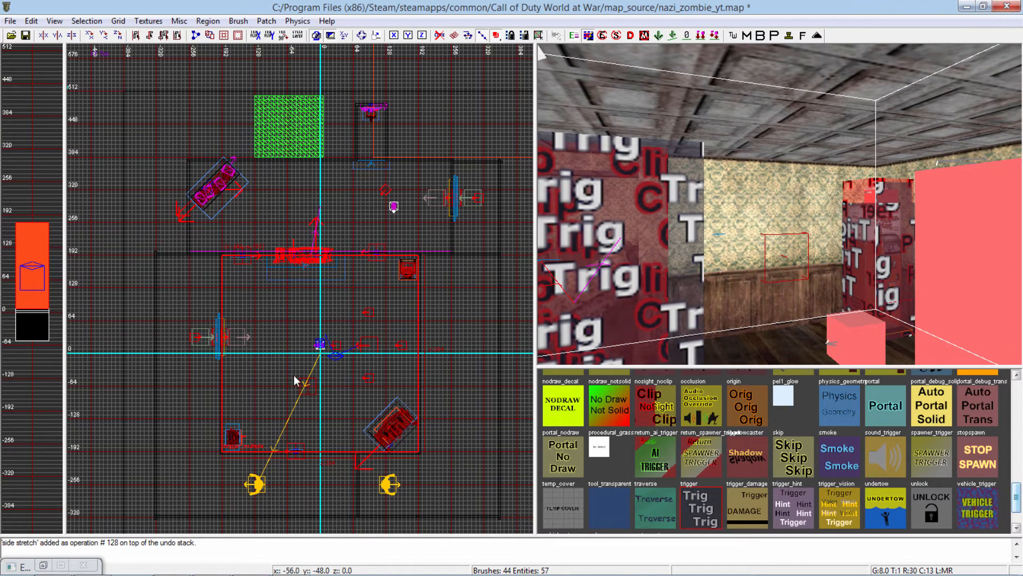
{"action": "key", "text": "ctrl+v"}
{"action": "mouse_move", "coordinate": [309, 331]}
{"action": "left_mouse_down"}
{"action": "mouse_move", "coordinate": [296, 315]}
{"action": "mouse_move", "coordinate": [302, 333]}
{"action": "mouse_move", "coordinate": [302, 299]}
{"action": "left_mouse_up"}
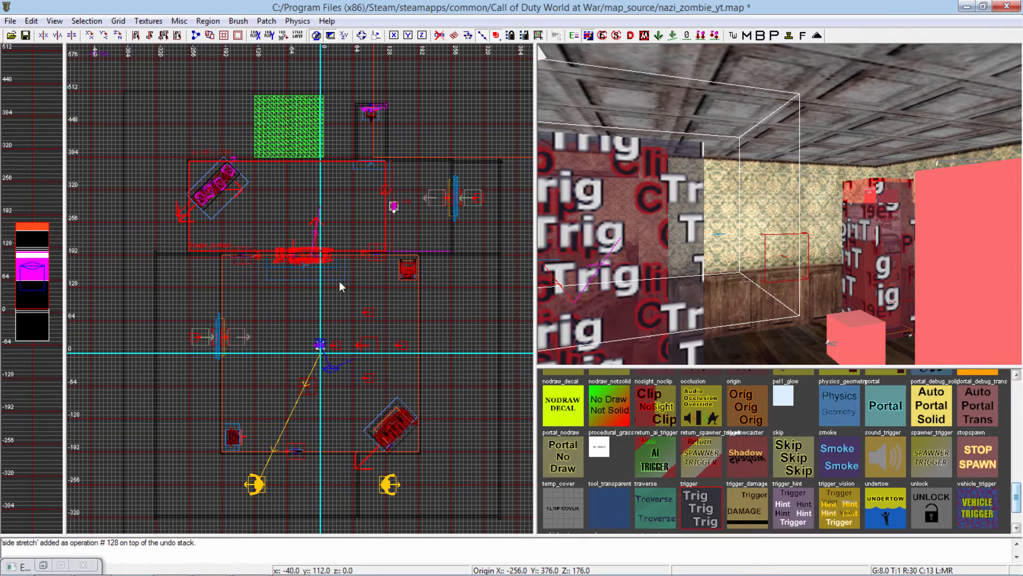
{"action": "mouse_move", "coordinate": [403, 220]}
{"action": "left_mouse_down"}
{"action": "mouse_move", "coordinate": [508, 209]}
{"action": "mouse_move", "coordinate": [469, 216]}
{"action": "left_mouse_up"}
{"action": "key", "text": "Escape"}
Step: Extend the upper trigger's lower edge in plan to meet the lower room's trigger and save the map
{"action": "mouse_move", "coordinate": [846, 255]}
{"action": "right_mouse_down"}
{"action": "mouse_move", "coordinate": [815, 240]}
{"action": "mouse_move", "coordinate": [831, 213]}
{"action": "mouse_move", "coordinate": [874, 208]}
{"action": "right_mouse_up"}
{"action": "mouse_move", "coordinate": [780, 204]}
{"action": "right_mouse_down"}
{"action": "mouse_move", "coordinate": [773, 266]}
{"action": "mouse_move", "coordinate": [725, 230]}
{"action": "mouse_move", "coordinate": [821, 213]}
{"action": "mouse_move", "coordinate": [789, 203]}
{"action": "mouse_move", "coordinate": [784, 213]}
{"action": "mouse_move", "coordinate": [735, 218]}
{"action": "mouse_move", "coordinate": [768, 234]}
{"action": "mouse_move", "coordinate": [800, 213]}
{"action": "mouse_move", "coordinate": [767, 229]}
{"action": "mouse_move", "coordinate": [795, 224]}
{"action": "mouse_move", "coordinate": [810, 235]}
{"action": "mouse_move", "coordinate": [834, 291]}
{"action": "right_mouse_up"}
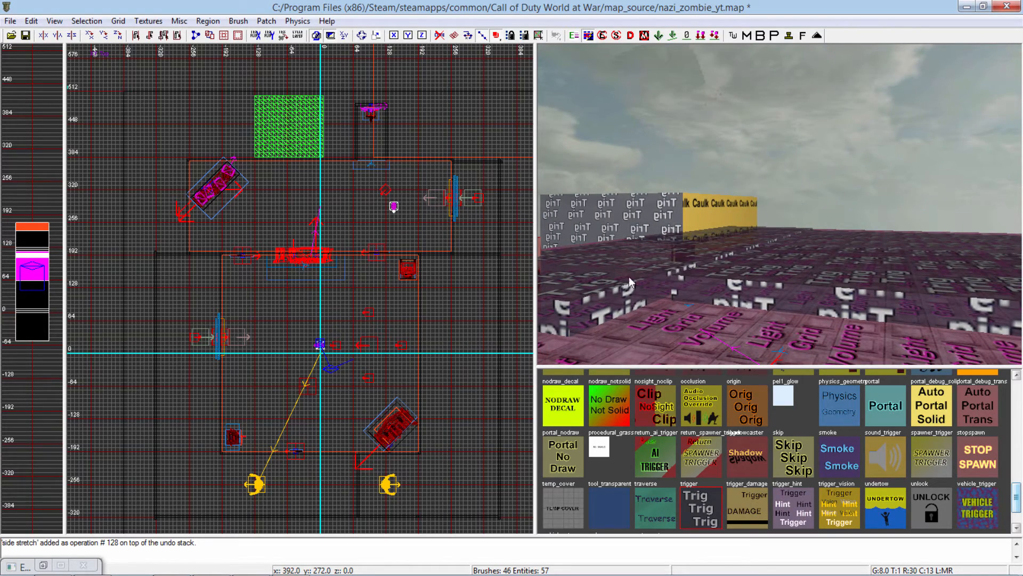
{"action": "right_click_drag", "start_coordinate": [719, 304], "coordinate": [675, 313]}
{"action": "left_click", "coordinate": [676, 312], "text": "shift"}
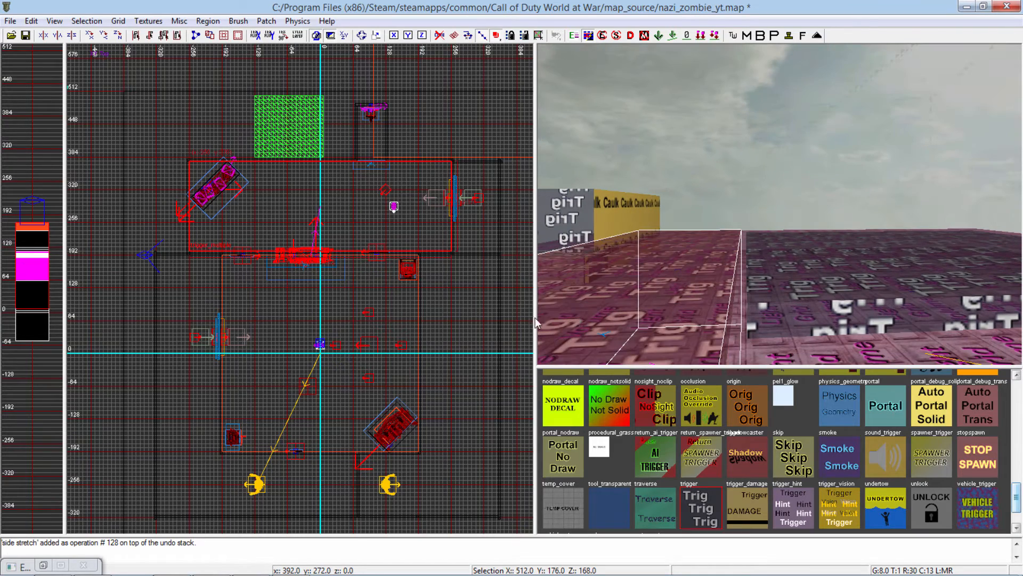
{"action": "left_click_drag", "start_coordinate": [246, 275], "coordinate": [247, 278]}
{"action": "key", "text": "Escape"}
{"action": "right_click_drag", "start_coordinate": [726, 297], "coordinate": [835, 318]}
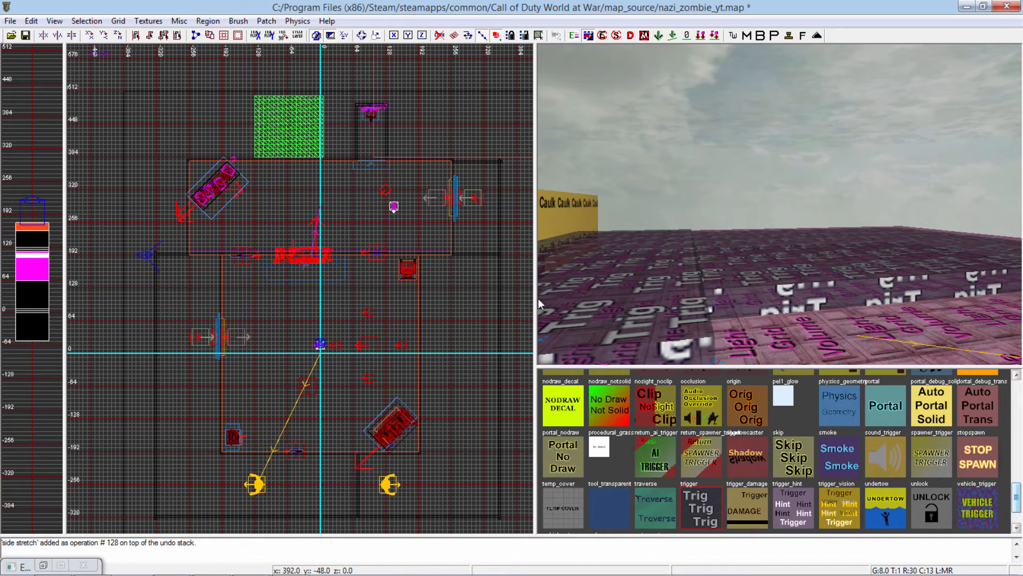
{"action": "left_click", "coordinate": [26, 37]}
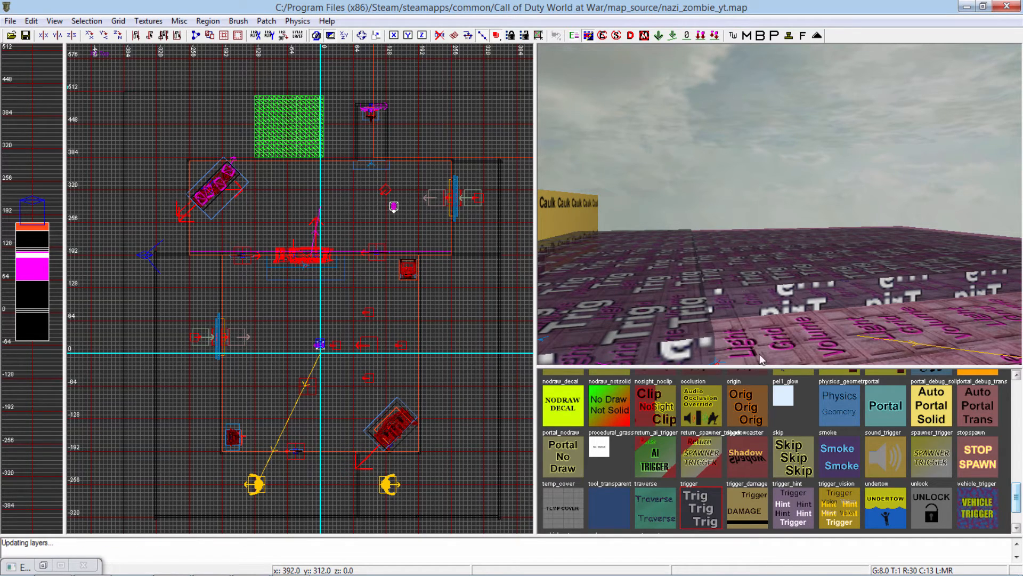
Step: Select the lower room's trigger and check its entity key values
{"action": "left_click", "coordinate": [730, 271], "text": "shift"}
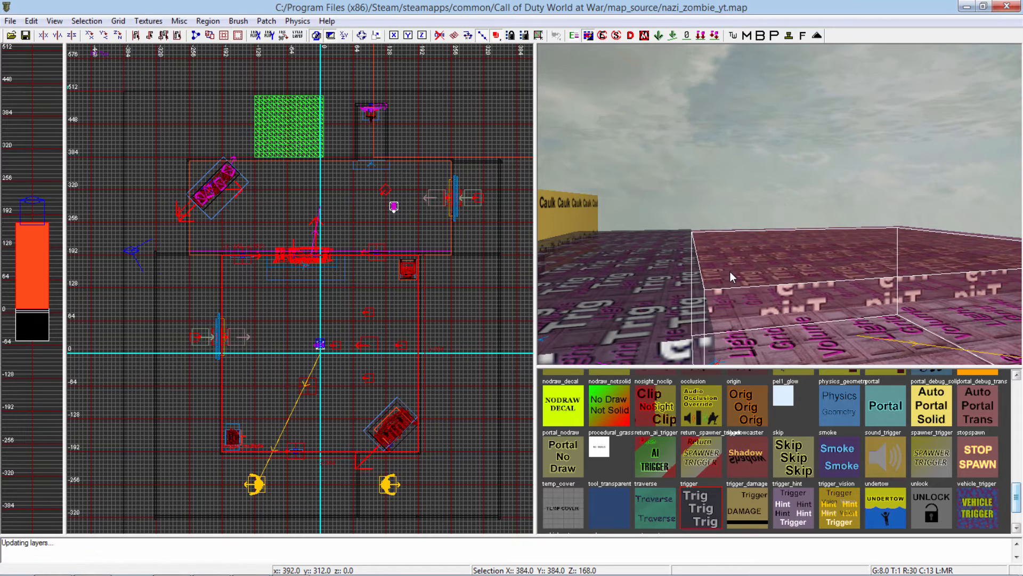
{"action": "key", "text": "n"}
{"action": "left_click", "coordinate": [469, 89]}
{"action": "key", "text": "Escape"}
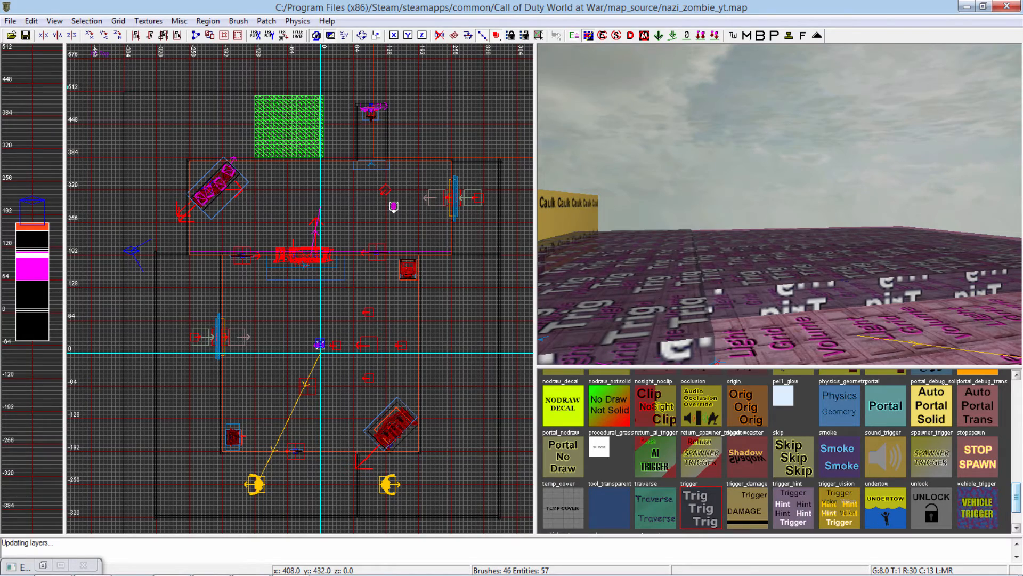
Step: Delete the tall trigger-textured brush standing beside the caulk block and save the map
{"action": "mouse_move", "coordinate": [780, 204]}
{"action": "right_mouse_down"}
{"action": "mouse_move", "coordinate": [746, 221]}
{"action": "mouse_move", "coordinate": [746, 205]}
{"action": "mouse_move", "coordinate": [780, 202]}
{"action": "mouse_move", "coordinate": [781, 213]}
{"action": "mouse_move", "coordinate": [789, 200]}
{"action": "mouse_move", "coordinate": [757, 221]}
{"action": "mouse_move", "coordinate": [781, 214]}
{"action": "mouse_move", "coordinate": [792, 294]}
{"action": "right_mouse_up"}
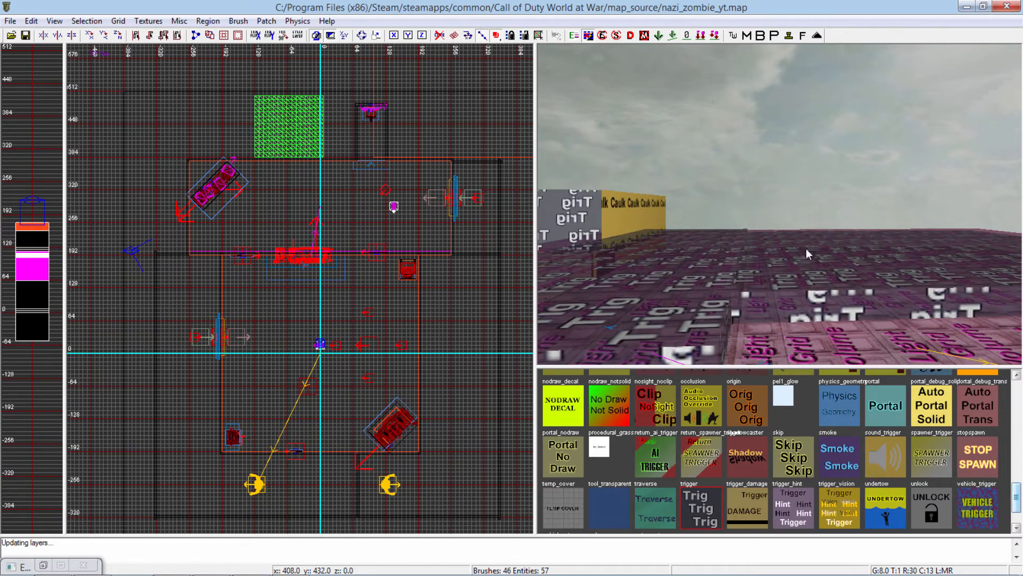
{"action": "right_click_drag", "start_coordinate": [874, 230], "coordinate": [779, 221]}
{"action": "left_click", "coordinate": [779, 220], "text": "shift"}
{"action": "key", "text": "BackSpace"}
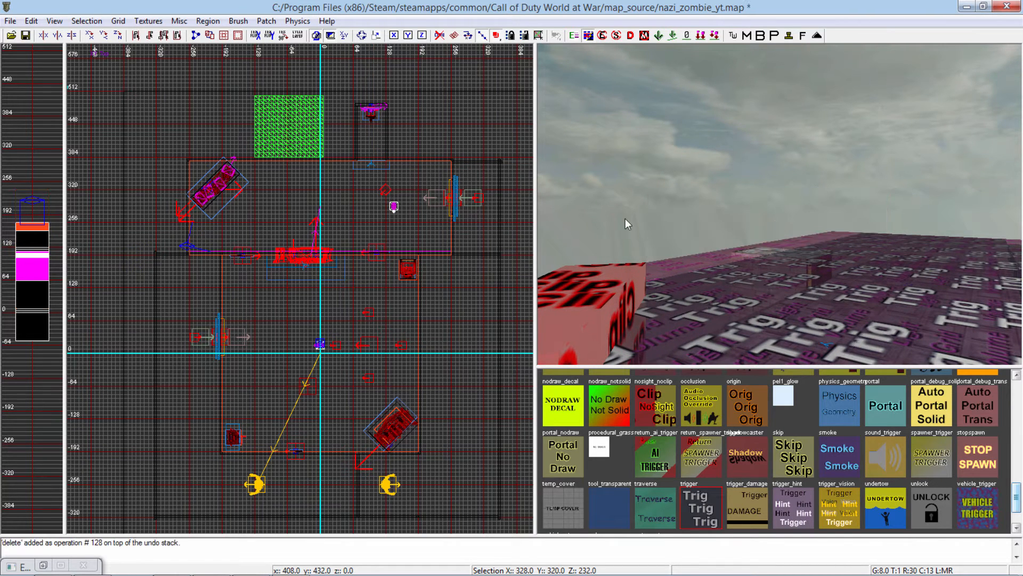
{"action": "key", "text": "ctrl+s"}
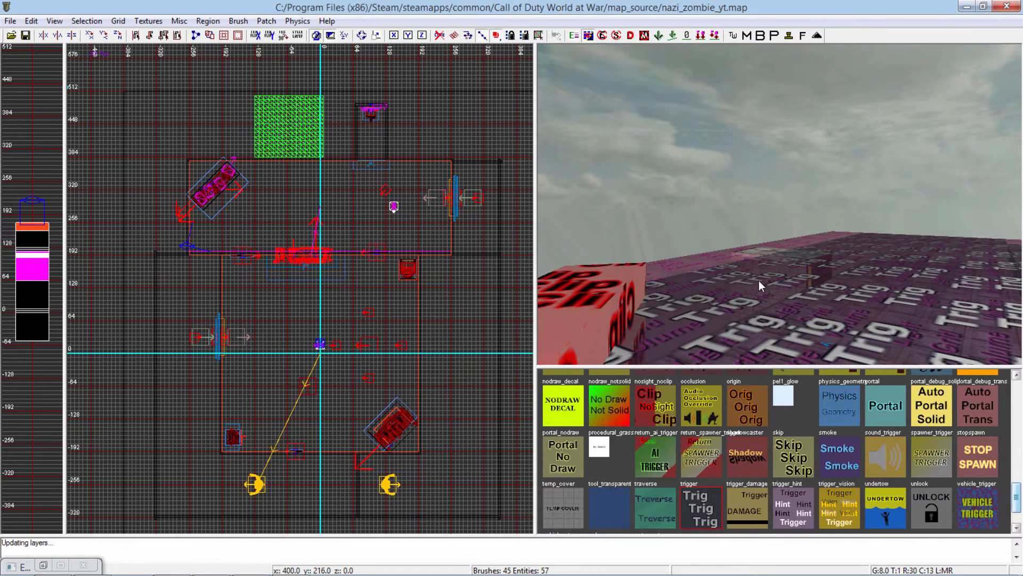
{"action": "mouse_move", "coordinate": [759, 286]}
{"action": "right_mouse_down"}
{"action": "mouse_move", "coordinate": [786, 285]}
{"action": "mouse_move", "coordinate": [744, 284]}
{"action": "mouse_move", "coordinate": [776, 286]}
{"action": "mouse_move", "coordinate": [775, 245]}
{"action": "mouse_move", "coordinate": [794, 243]}
{"action": "mouse_move", "coordinate": [788, 280]}
{"action": "mouse_move", "coordinate": [773, 277]}
{"action": "mouse_move", "coordinate": [767, 250]}
{"action": "mouse_move", "coordinate": [784, 198]}
{"action": "mouse_move", "coordinate": [874, 202]}
{"action": "right_mouse_up"}
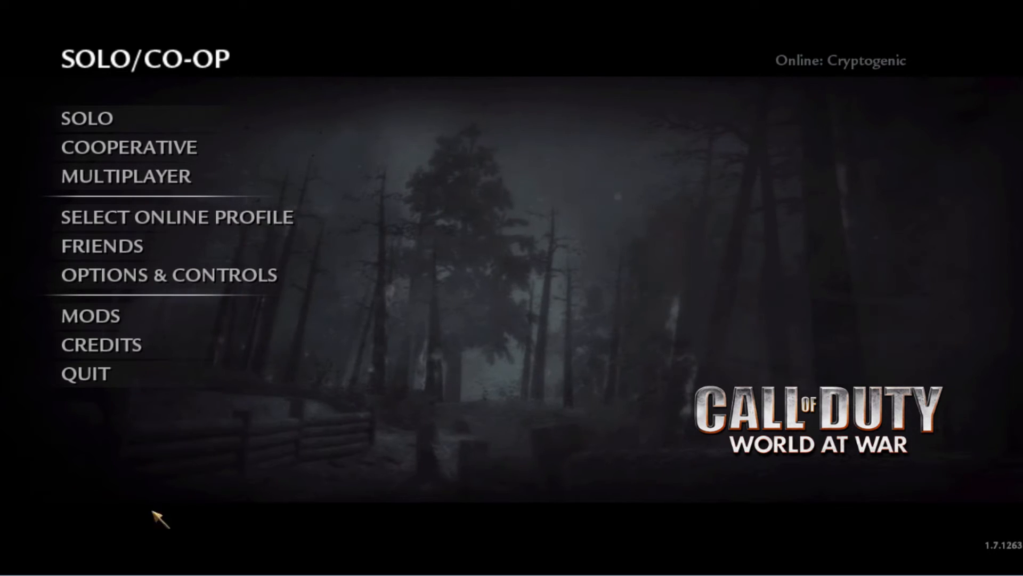
Step: Switch to Launcher and review the nazi_zombie_yt mod's build options and IWD file list, including nazi_zombie_yt.gsc
{"action": "key", "text": "alt+Tab"}
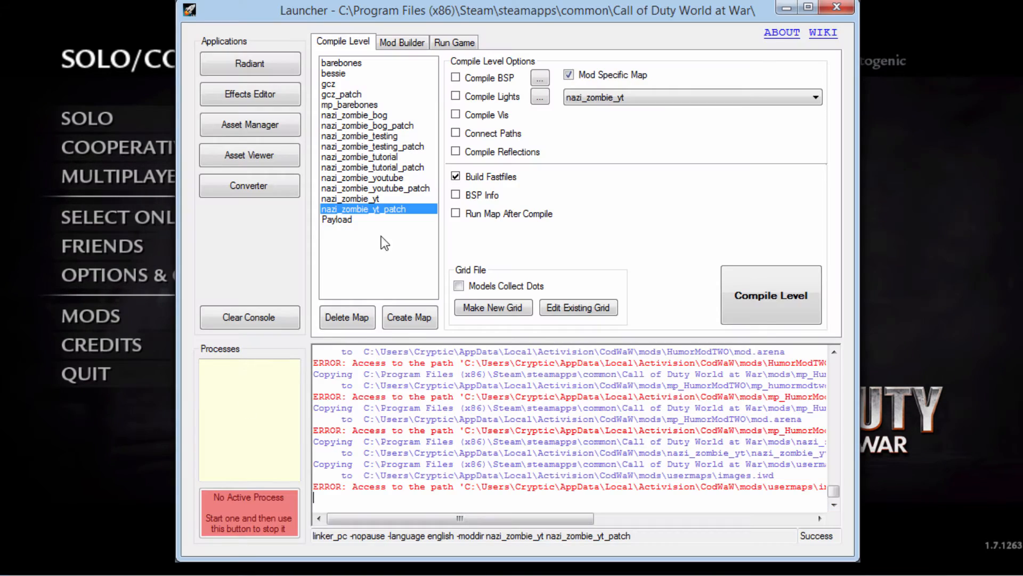
{"action": "left_click", "coordinate": [402, 41]}
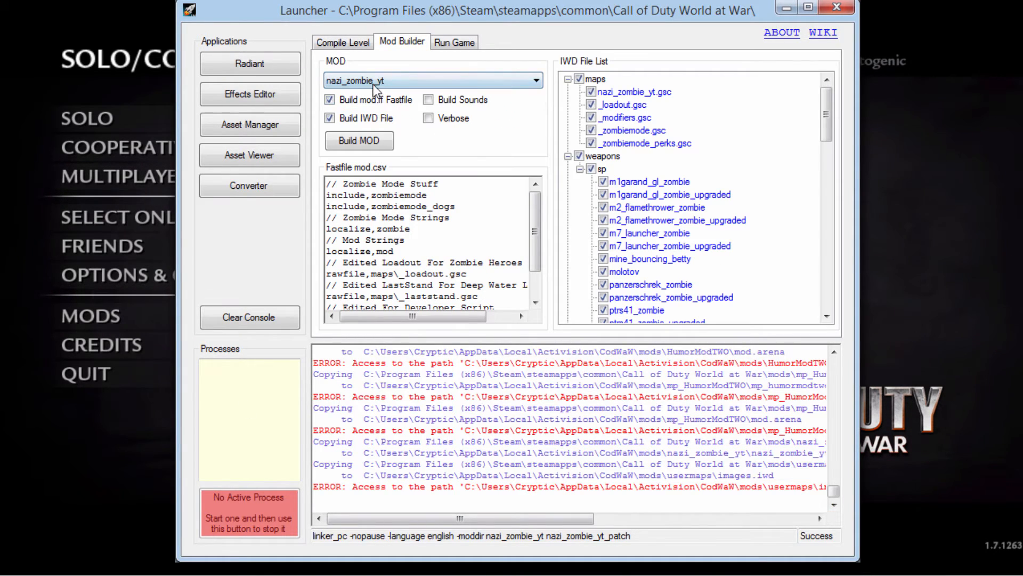
{"action": "left_click", "coordinate": [373, 81]}
{"action": "left_click", "coordinate": [375, 80]}
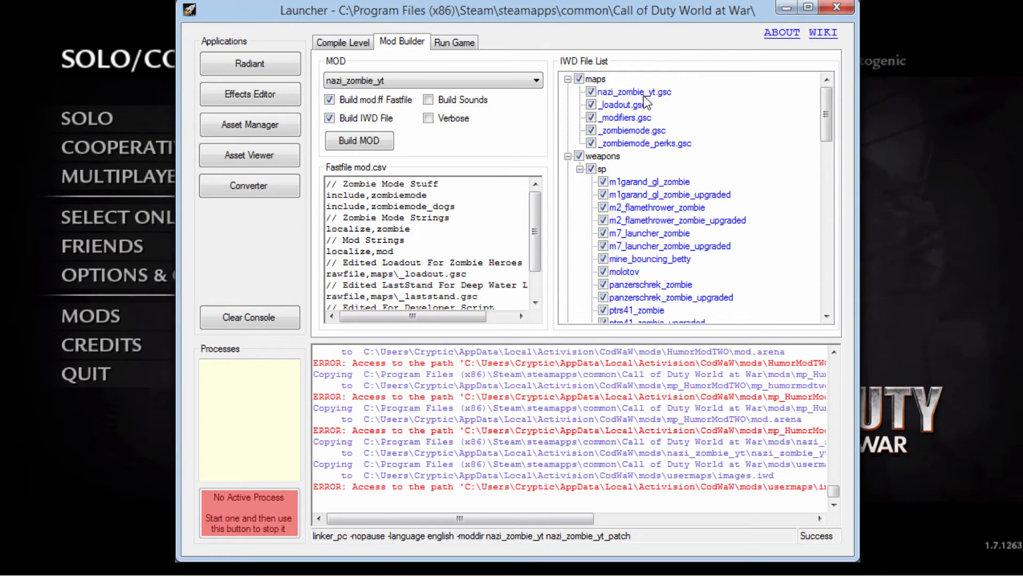
{"action": "left_click", "coordinate": [591, 93]}
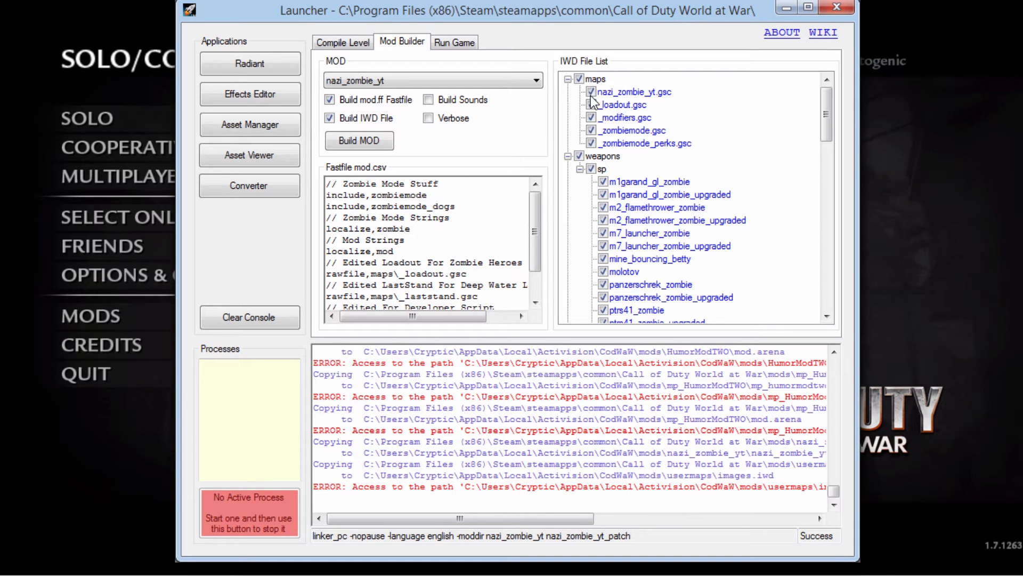
{"action": "left_click", "coordinate": [786, 8]}
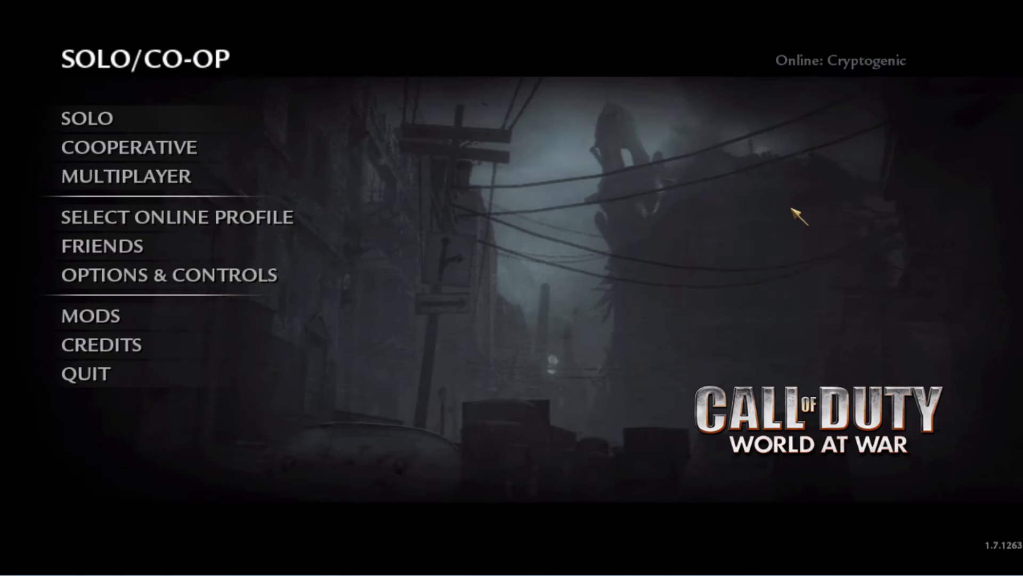
Step: Load the map in Call of Duty: World at War with the console command /devmap nazi_zombie_yt and walk to the debris
{"action": "key", "text": "grave"}
{"action": "type", "text": "/"}
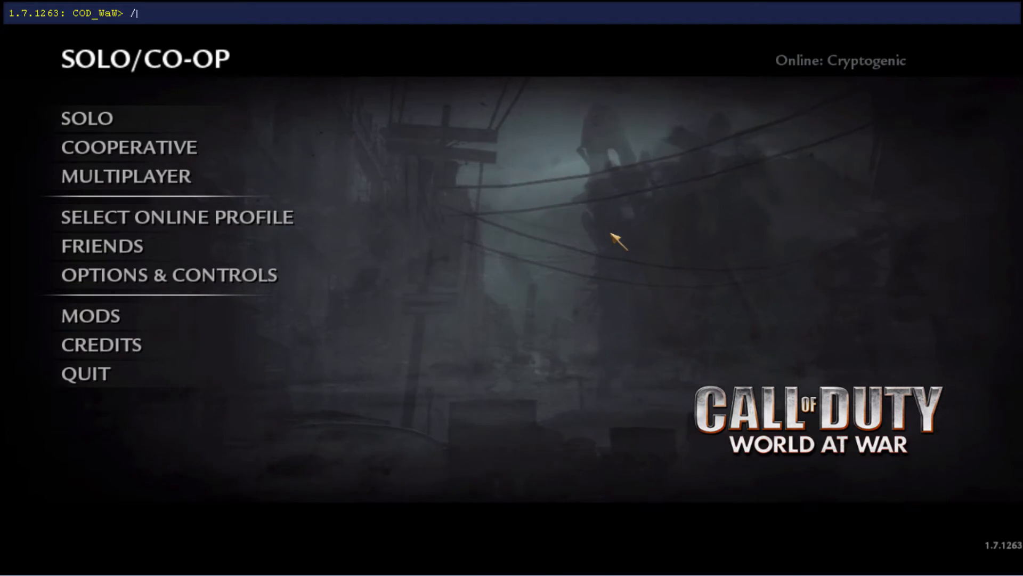
{"action": "type", "text": "devmap nazi"}
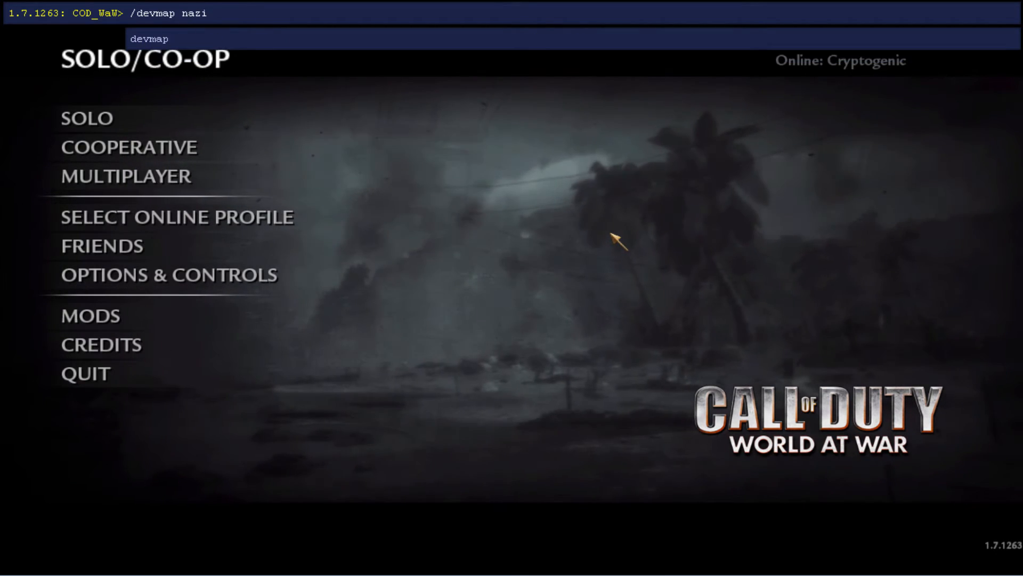
{"action": "type", "text": "_zombie_y"}
{"action": "key", "text": "Return"}
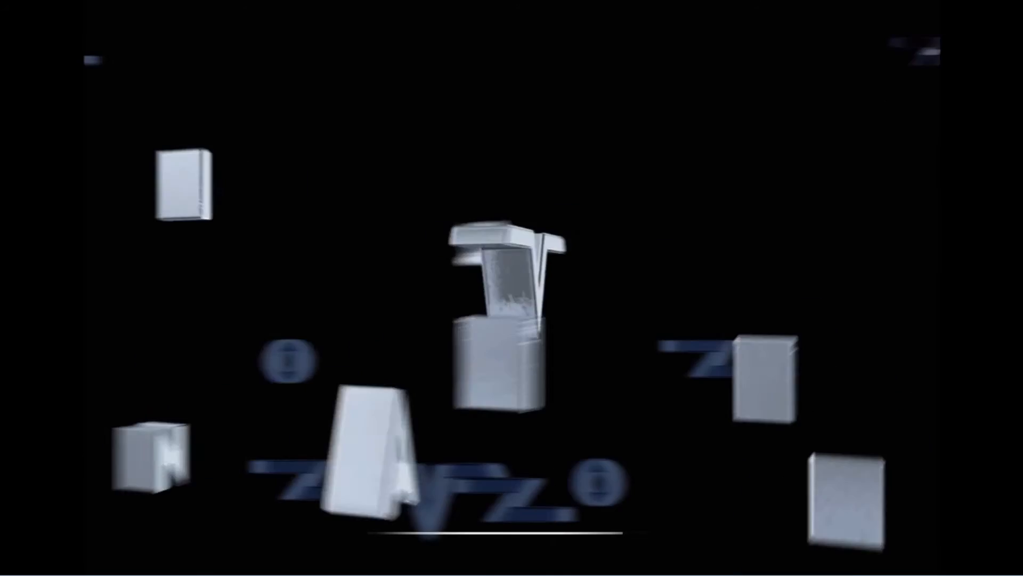
{"action": "left_click", "coordinate": [613, 235]}
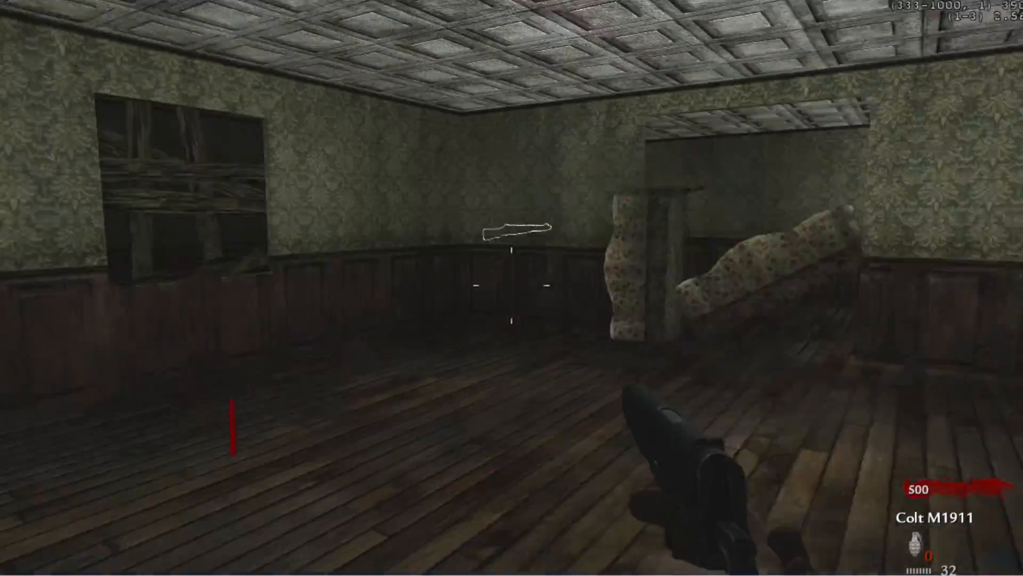
{"action": "key", "text": "w"}
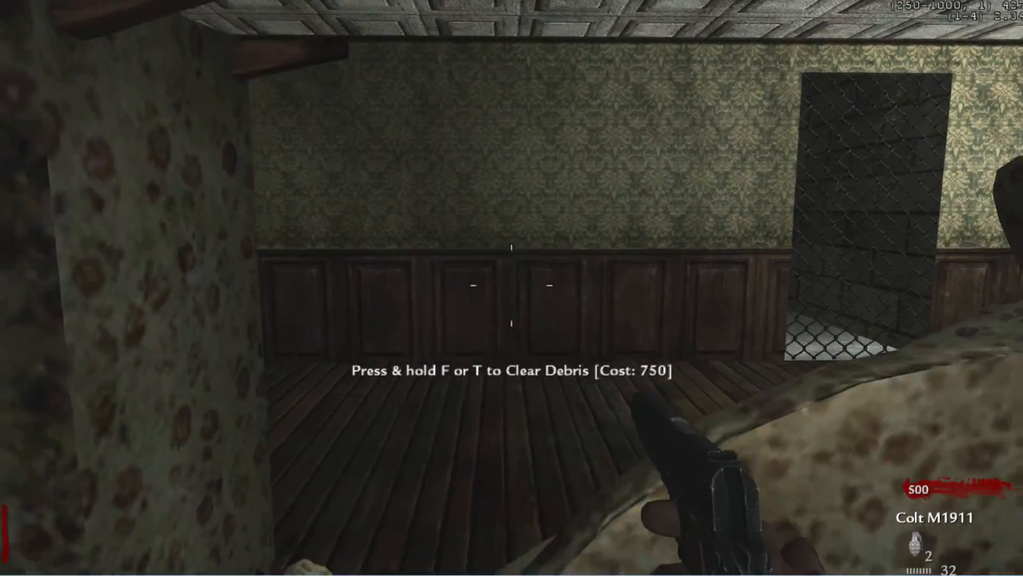
Step: Walk around the starting room past the wall weapon and machines and inspect the boarded windows for approaching zombies
{"action": "key", "text": "w"}
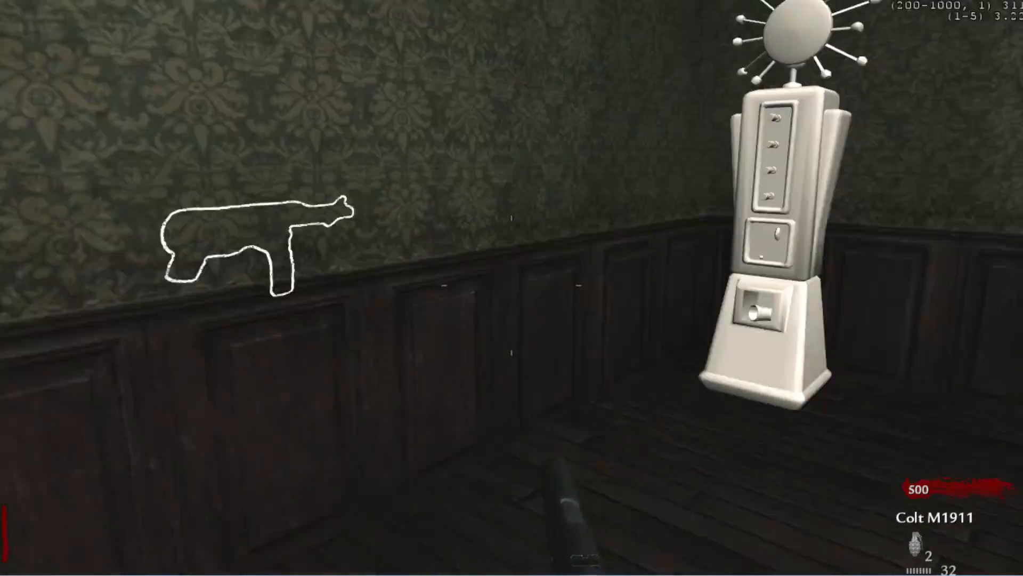
{"action": "key", "text": "w"}
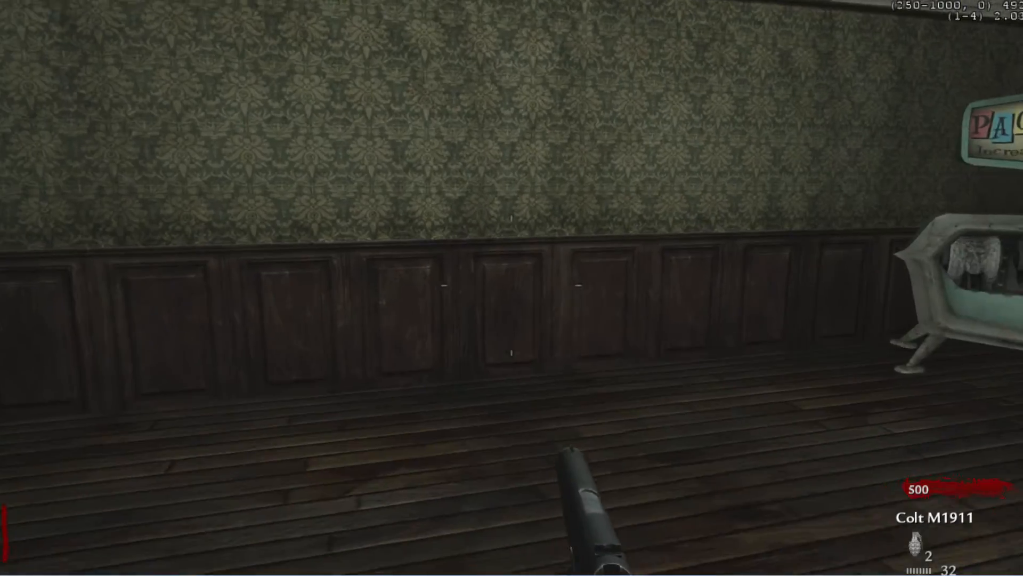
{"action": "key", "text": "w"}
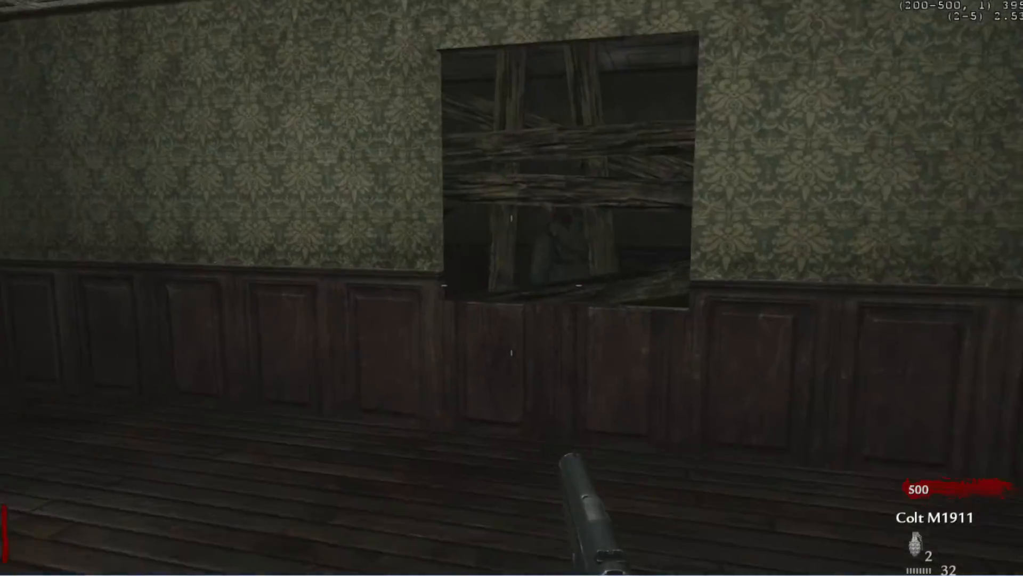
{"action": "key", "text": "w"}
{"action": "right_click", "coordinate": [512, 288]}
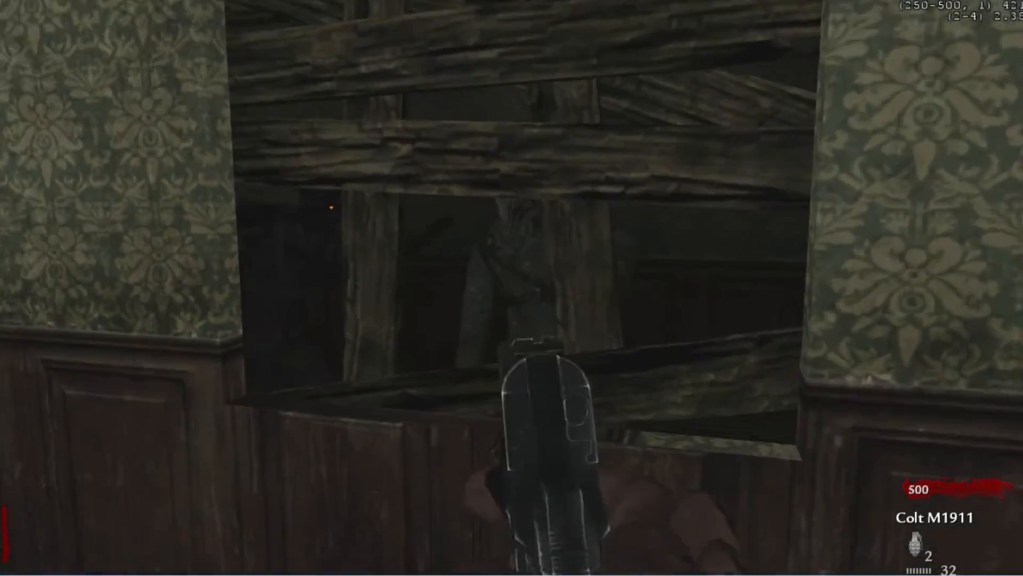
{"action": "key", "text": "s"}
{"action": "right_click", "coordinate": [511, 287]}
{"action": "key", "text": "w"}
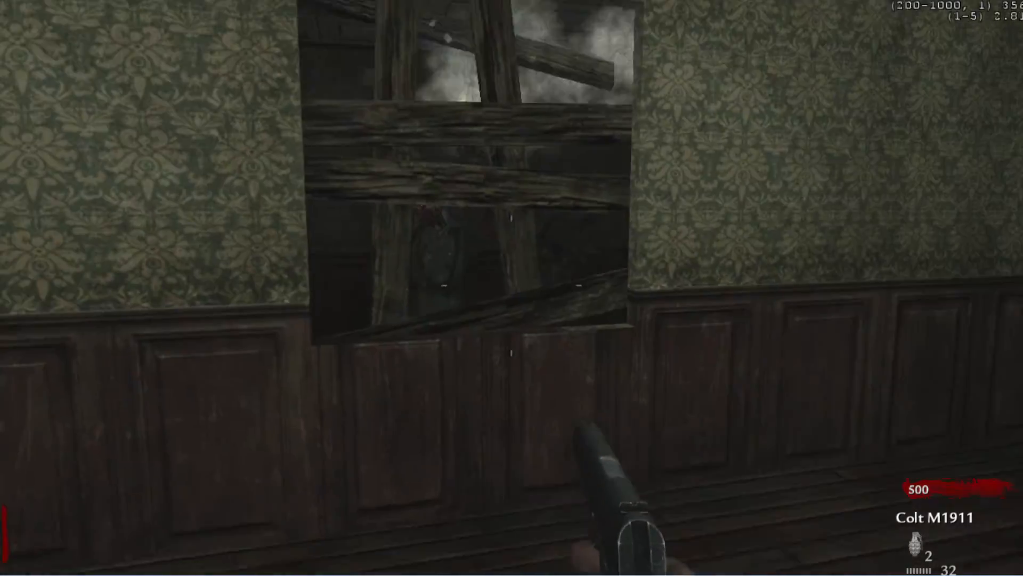
{"action": "key", "text": "w"}
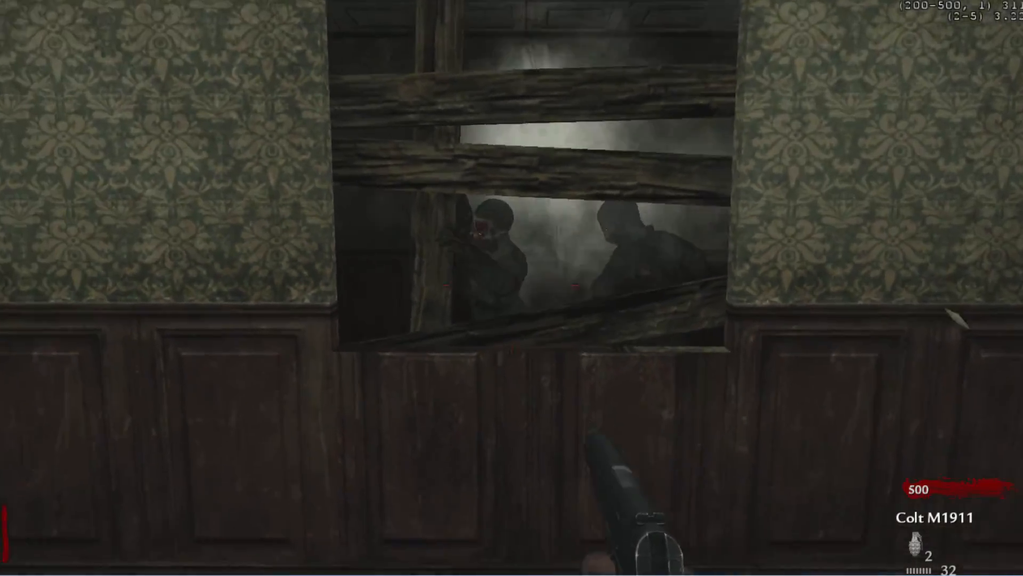
{"action": "key", "text": "s"}
{"action": "key", "text": "w"}
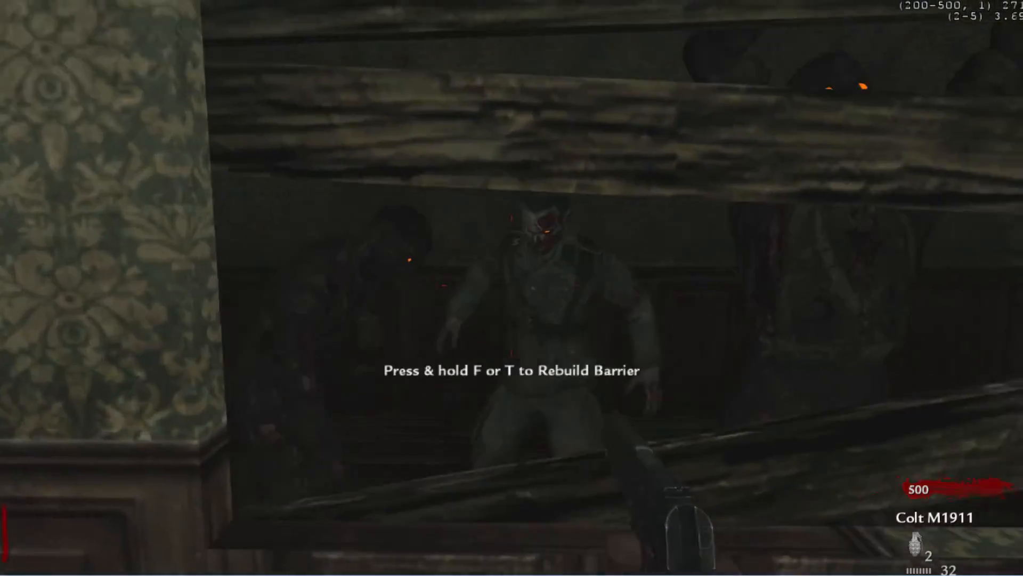
{"action": "key", "text": "s"}
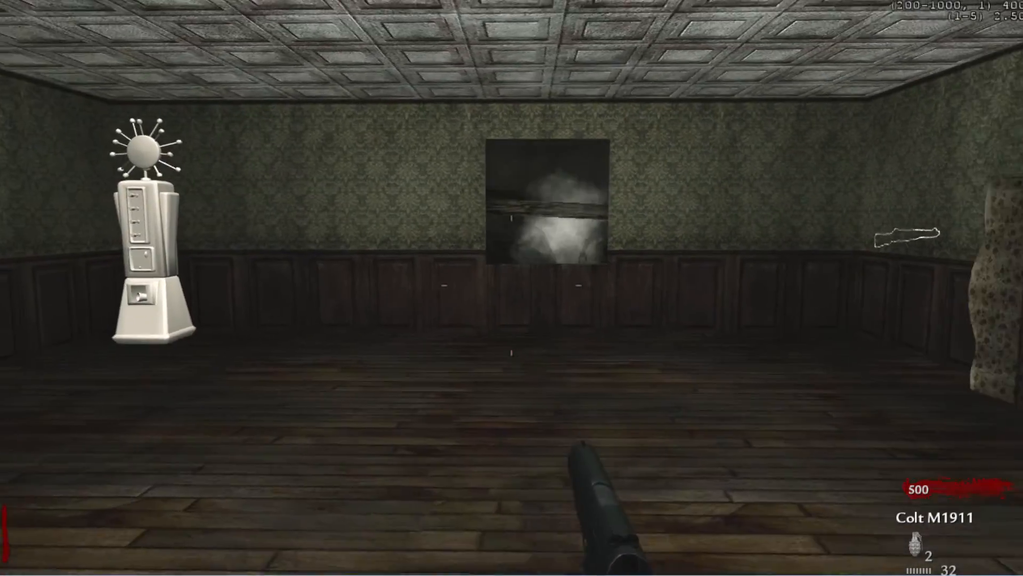
Step: Shoot the zombies coming through the far window with the Colt M1911 and reload the pistol
{"action": "key", "text": "w"}
{"action": "key", "text": "w"}
{"action": "right_click", "coordinate": [511, 288]}
{"action": "left_click", "coordinate": [511, 288]}
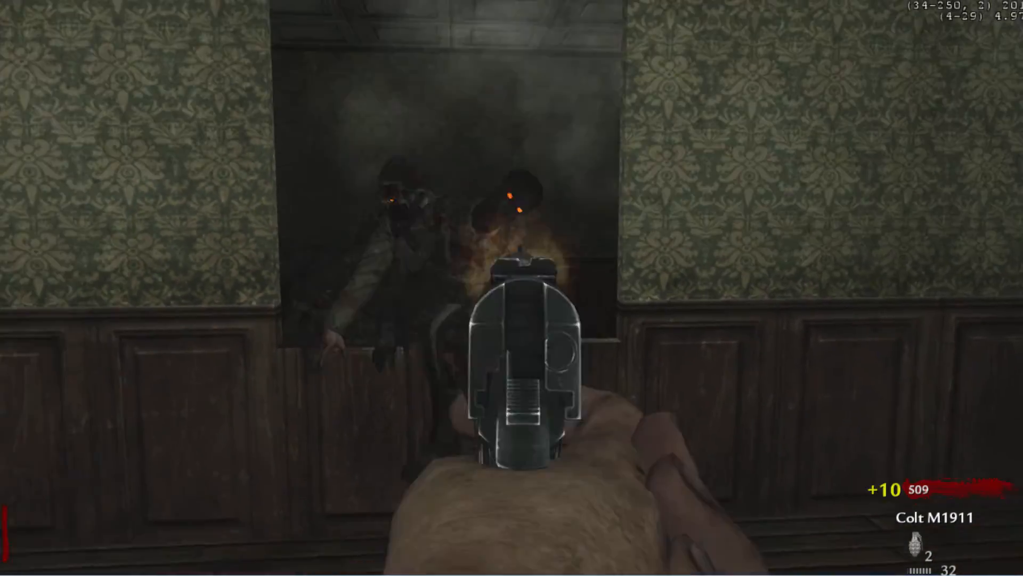
{"action": "left_click", "coordinate": [511, 288]}
{"action": "left_click", "coordinate": [511, 288]}
{"action": "key", "text": "s"}
{"action": "left_click", "coordinate": [511, 288]}
{"action": "left_click", "coordinate": [512, 288]}
{"action": "left_click", "coordinate": [512, 288]}
{"action": "left_click", "coordinate": [512, 288]}
{"action": "key", "text": "r"}
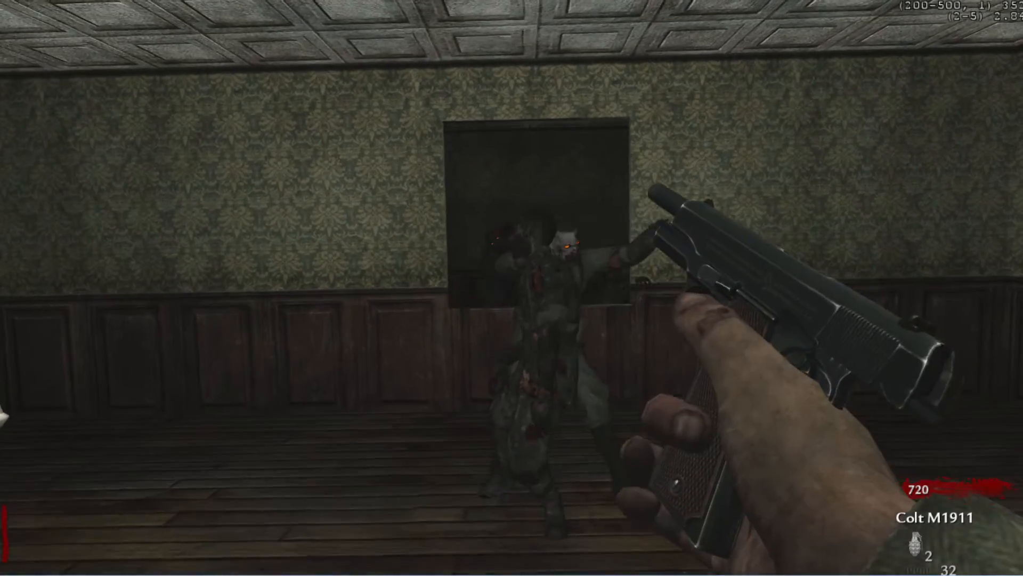
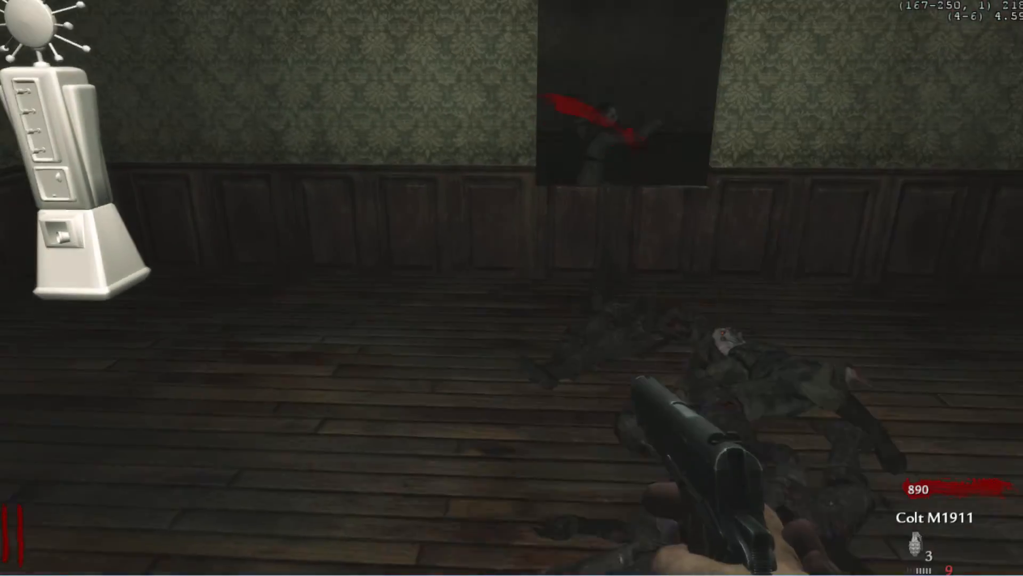
Step: Fight the zombies entering the room through the window, using the knife, a reload and more Colt M1911 shots
{"action": "key", "text": "v"}
{"action": "key", "text": "r"}
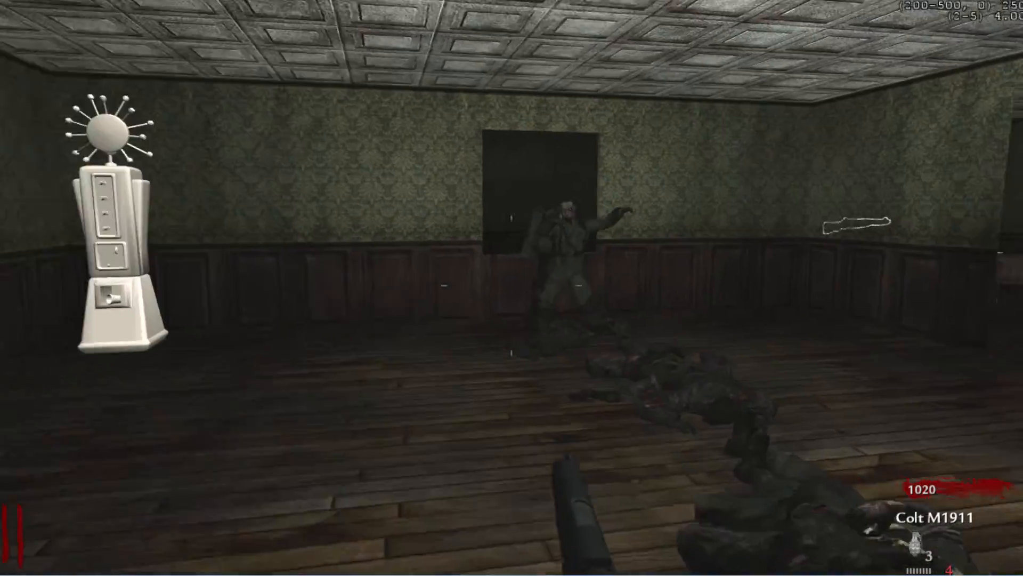
{"action": "left_click", "coordinate": [511, 288]}
{"action": "left_click", "coordinate": [512, 288]}
{"action": "left_click", "coordinate": [512, 288]}
{"action": "left_click", "coordinate": [511, 288]}
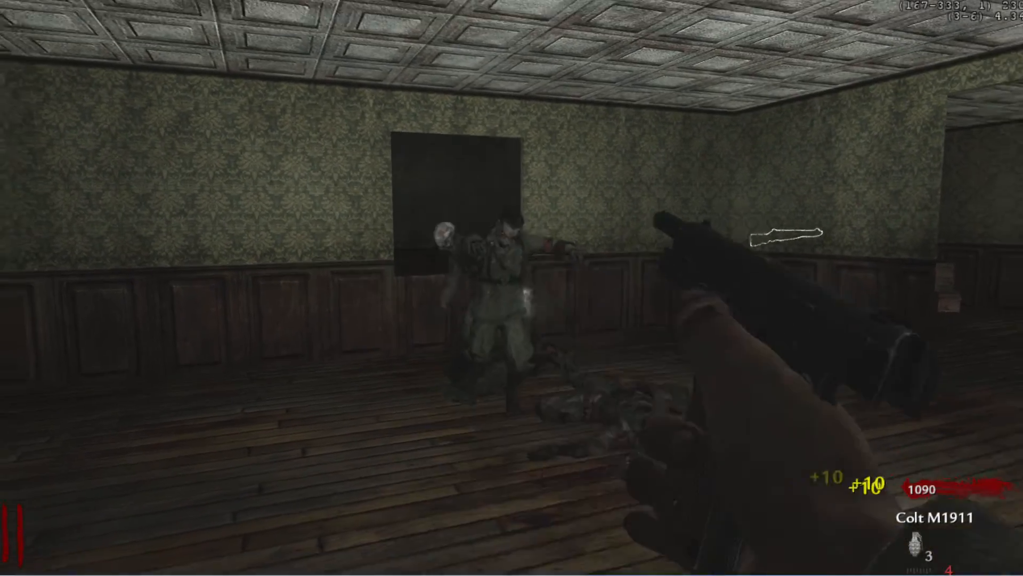
Step: Run past the open window and the Pack-a-Punch machine, leading the zombies around the connected rooms
{"action": "key", "text": "w"}
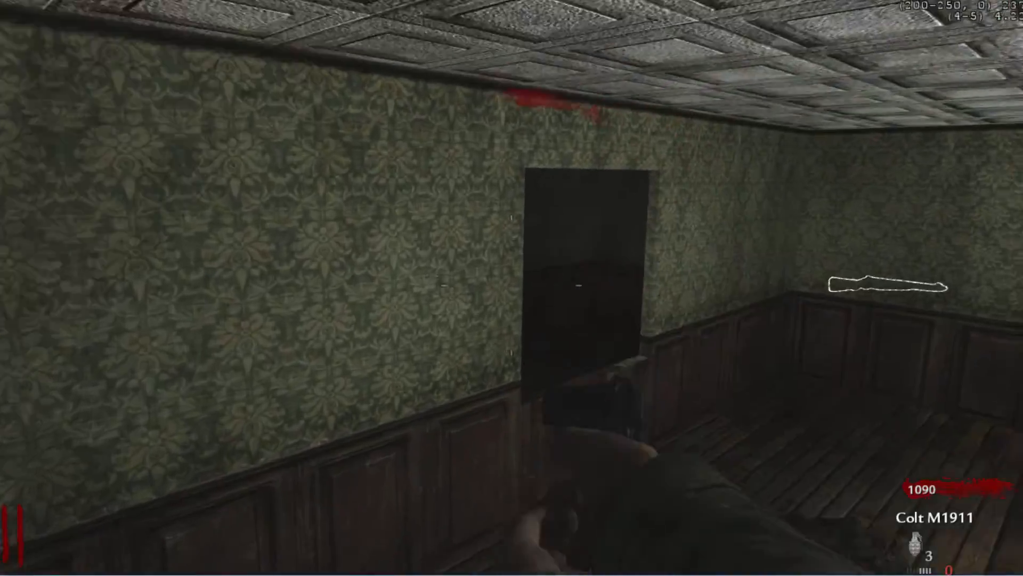
{"action": "key", "text": "w"}
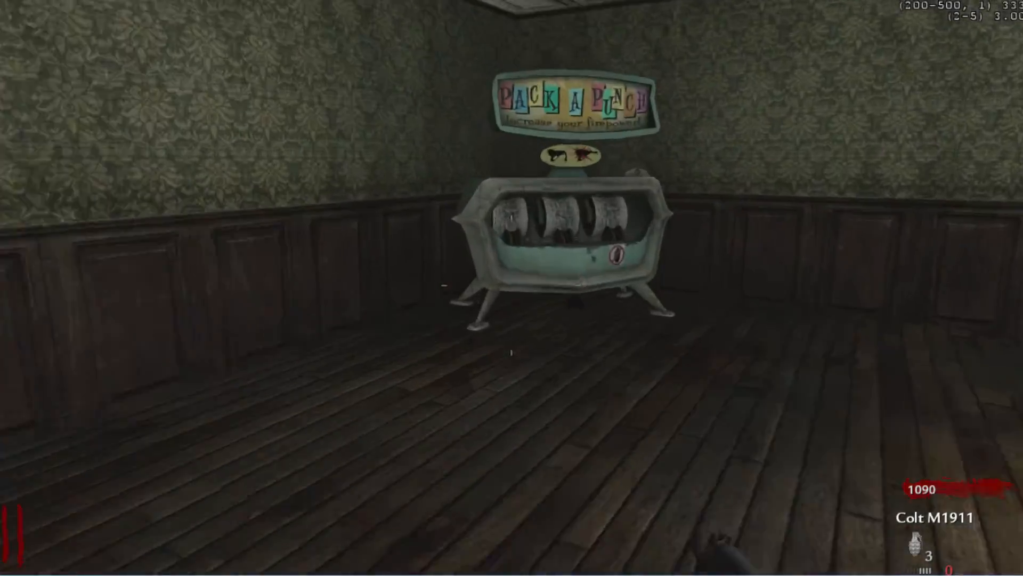
{"action": "key", "text": "w"}
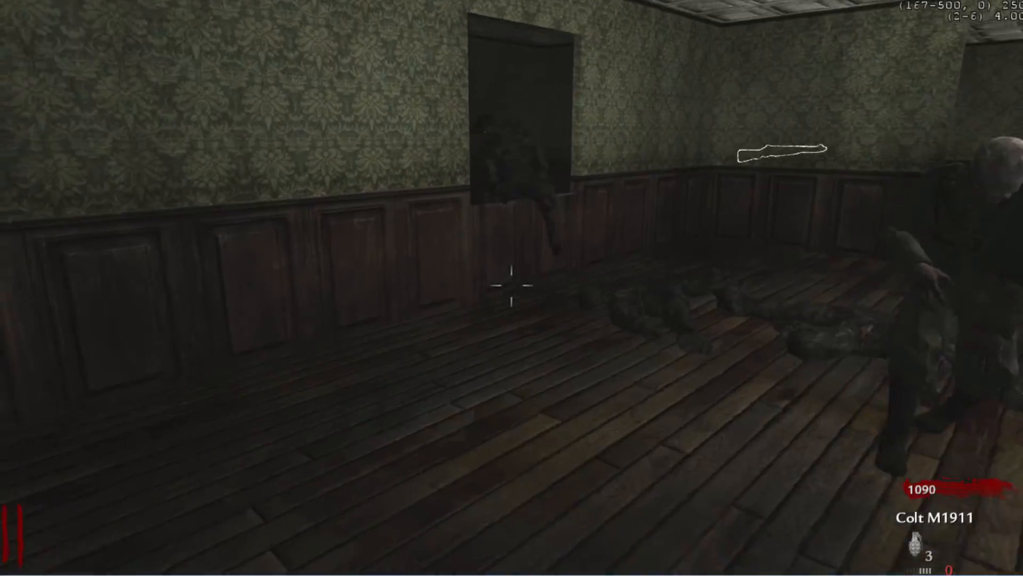
{"action": "key", "text": "w"}
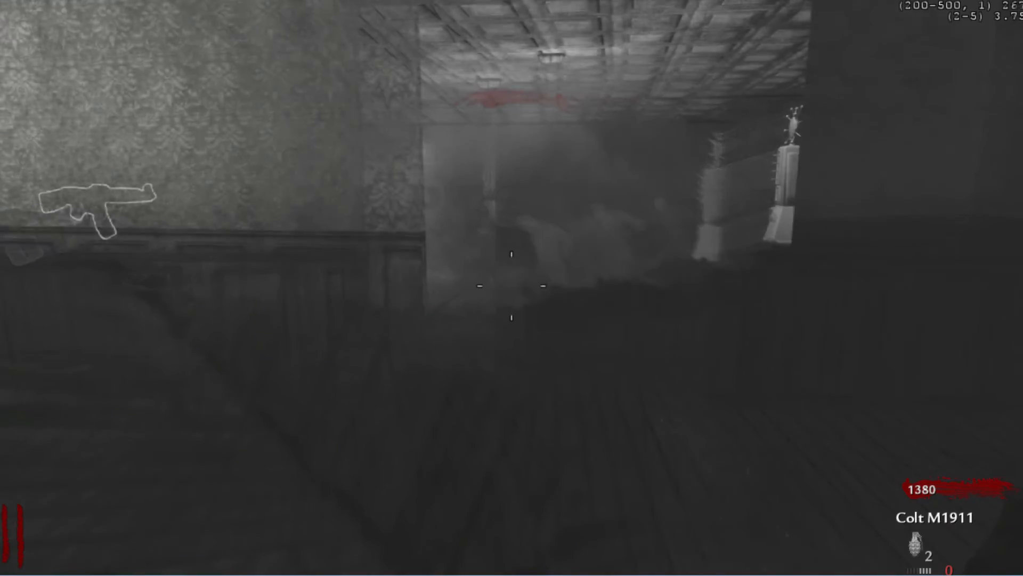
{"action": "key", "text": "w"}
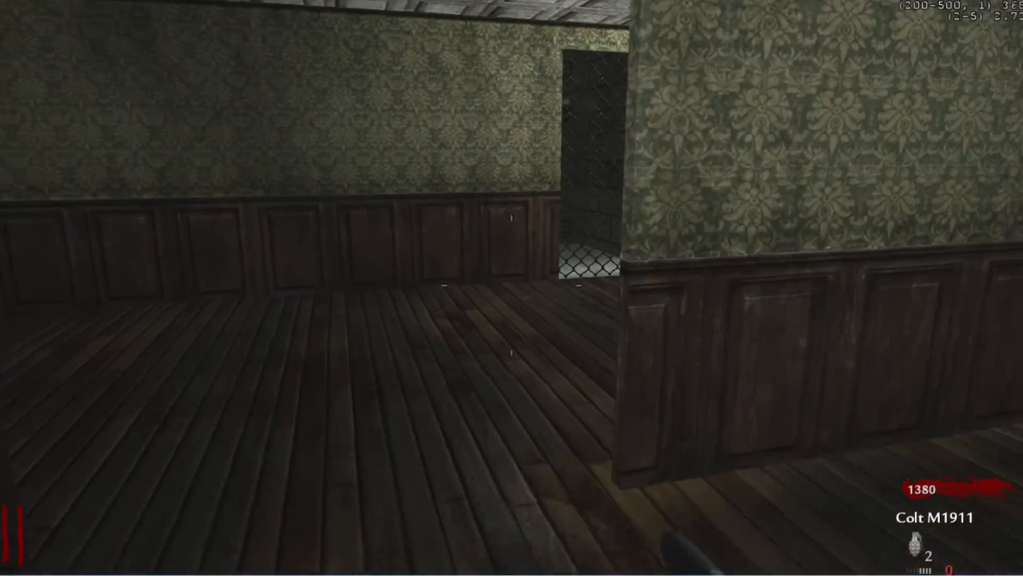
Step: Enter the room with the chain-link opening and fire the remaining Colt M1911 rounds at the approaching zombie
{"action": "key", "text": "w"}
{"action": "right_click", "coordinate": [512, 286]}
{"action": "left_click", "coordinate": [512, 286]}
{"action": "left_click", "coordinate": [511, 286]}
{"action": "left_click", "coordinate": [512, 285]}
{"action": "left_click", "coordinate": [512, 286]}
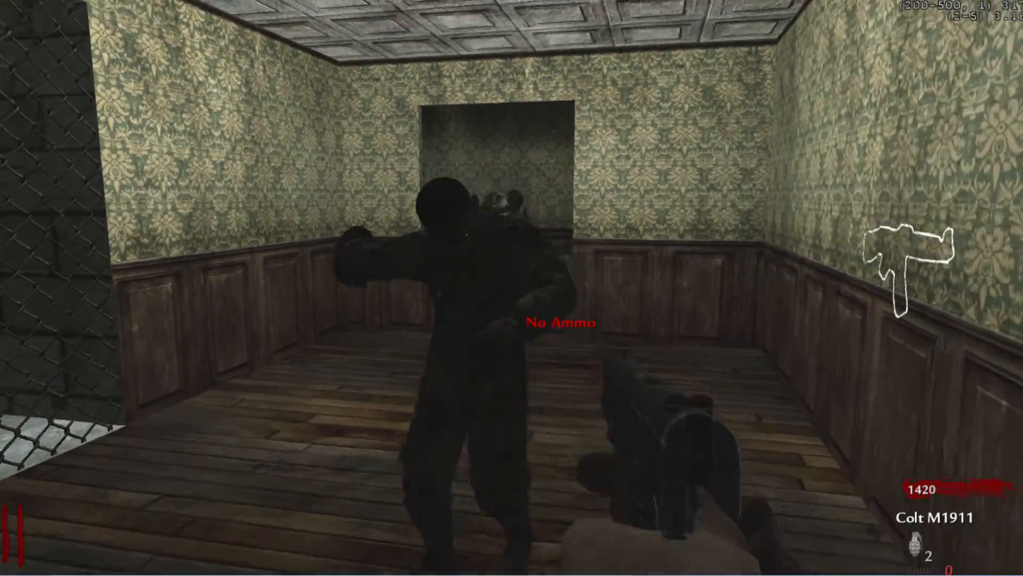
Step: Knife the remaining zombies near the chain-link opening, backing away between attacks
{"action": "key", "text": "v"}
{"action": "key", "text": "s"}
{"action": "key", "text": "w"}
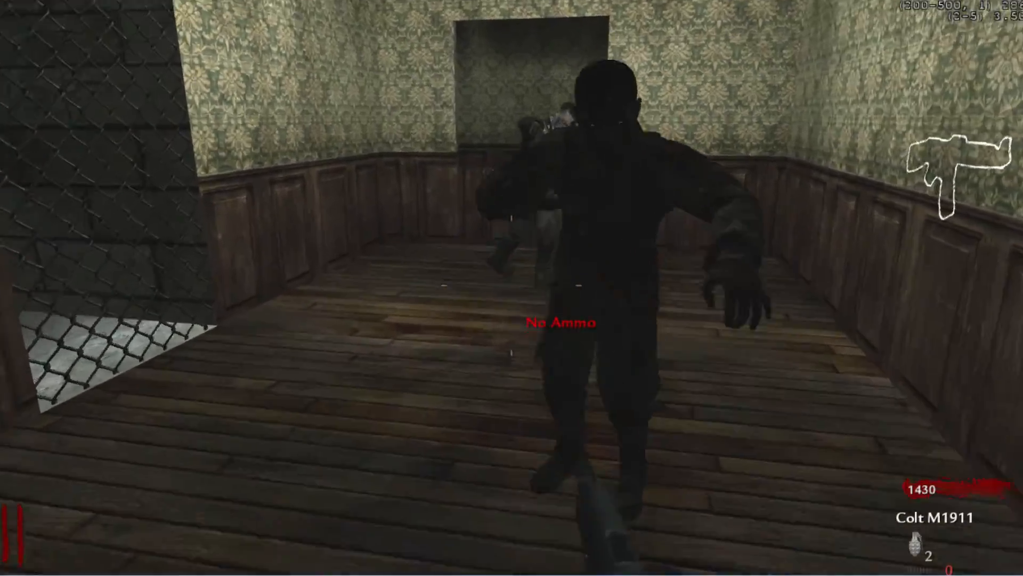
{"action": "key", "text": "v"}
{"action": "key", "text": "s"}
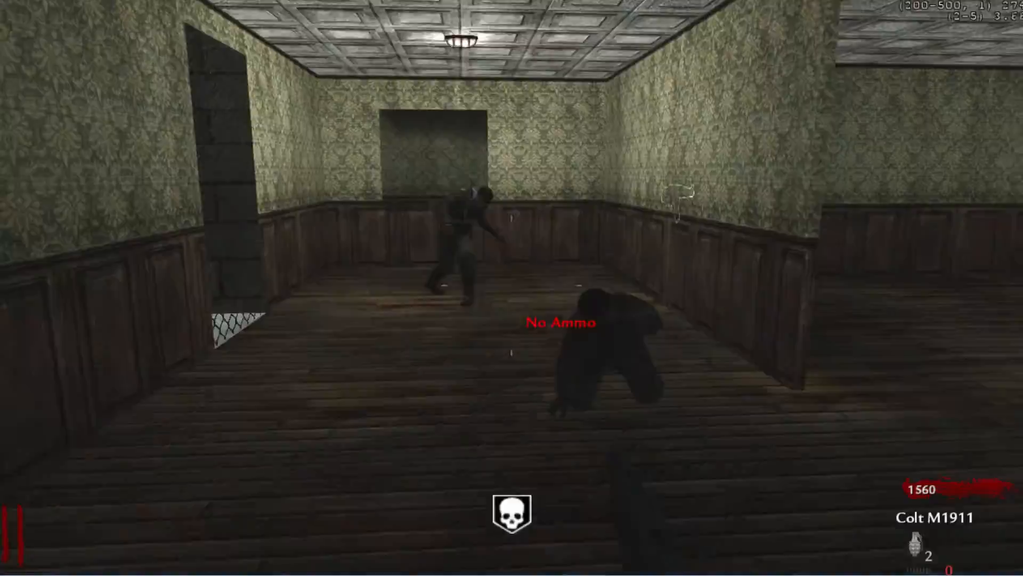
{"action": "key", "text": "w"}
{"action": "key", "text": "v"}
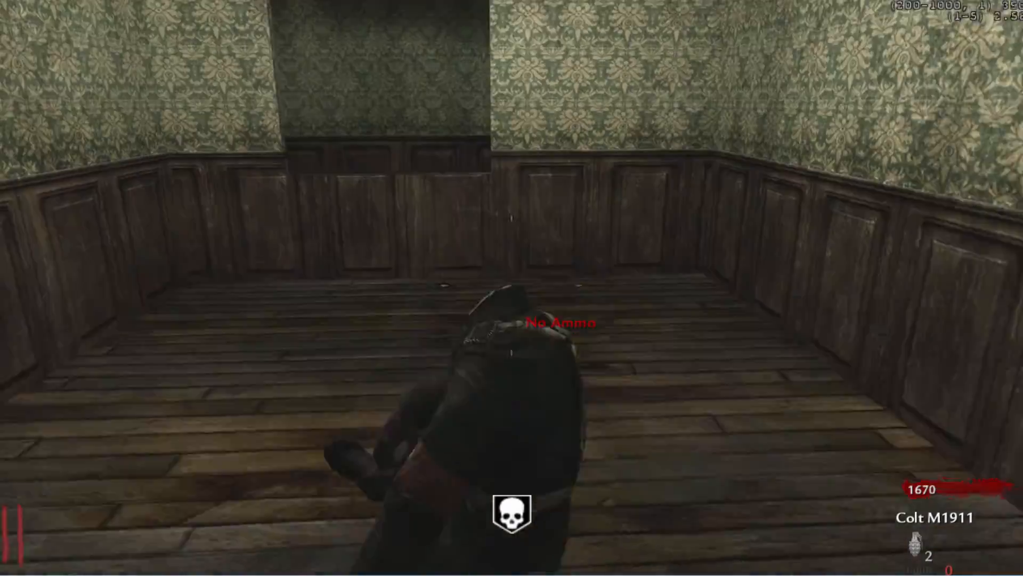
Step: Rebuild the window barrier at the end of the room with the chain-link opening
{"action": "key", "text": "w"}
{"action": "key", "text": "f"}
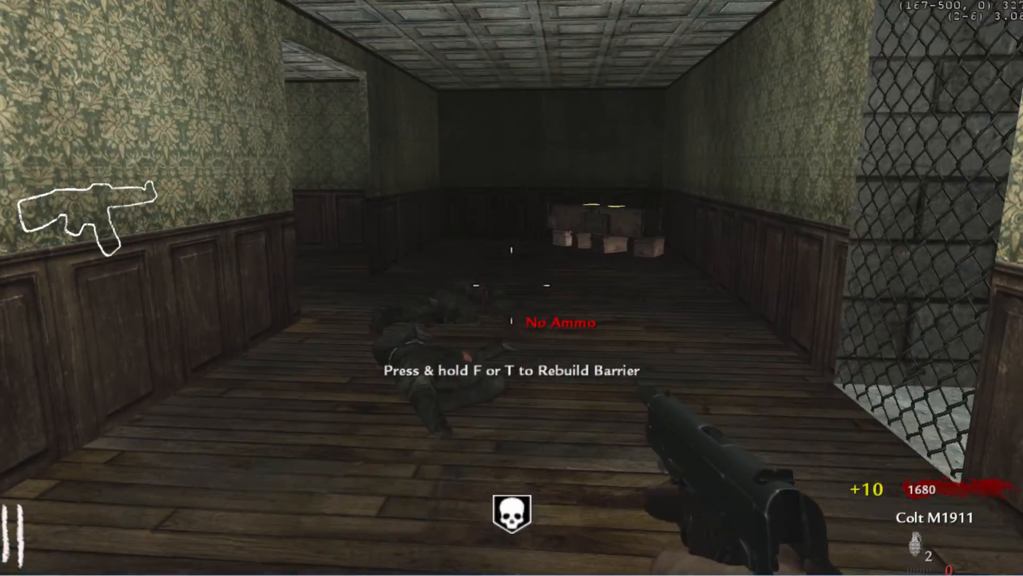
{"action": "key", "text": "f"}
{"action": "key", "text": "w"}
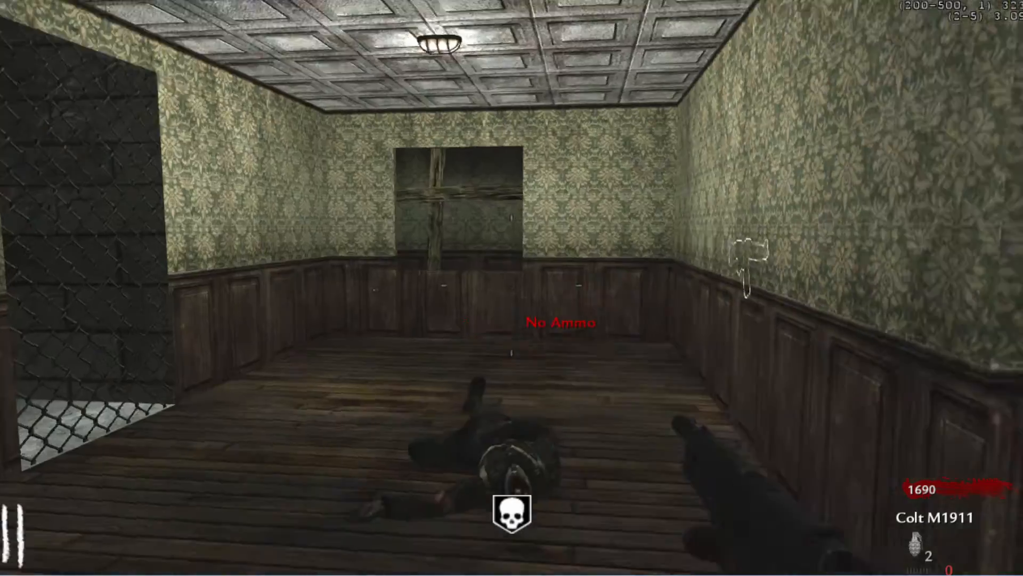
{"action": "key", "text": "w"}
{"action": "key", "text": "f"}
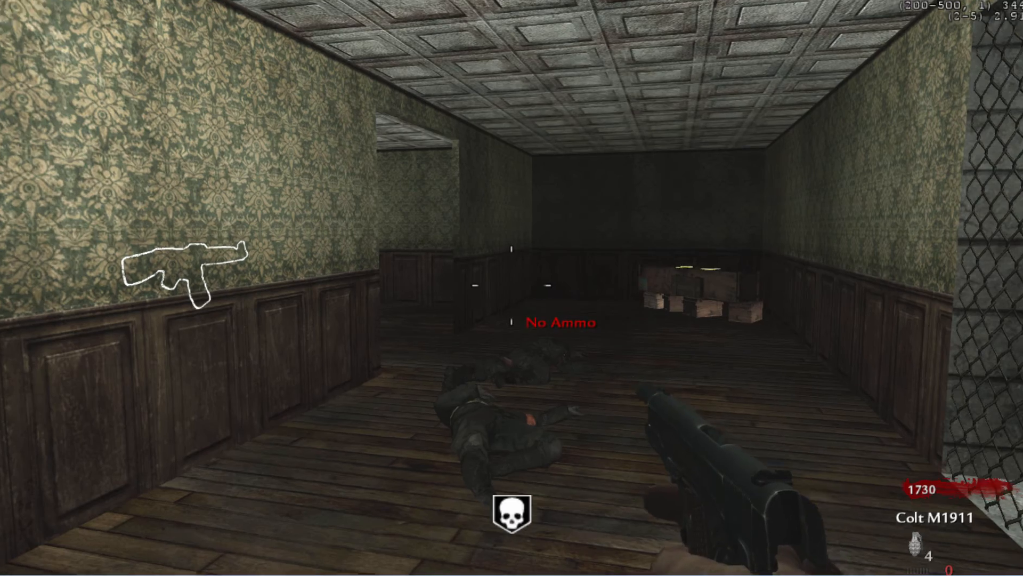
Step: Buy a random weapon from the mystery box for 950 points and rebuild the barrier on the open window
{"action": "key", "text": "w"}
{"action": "key", "text": "f"}
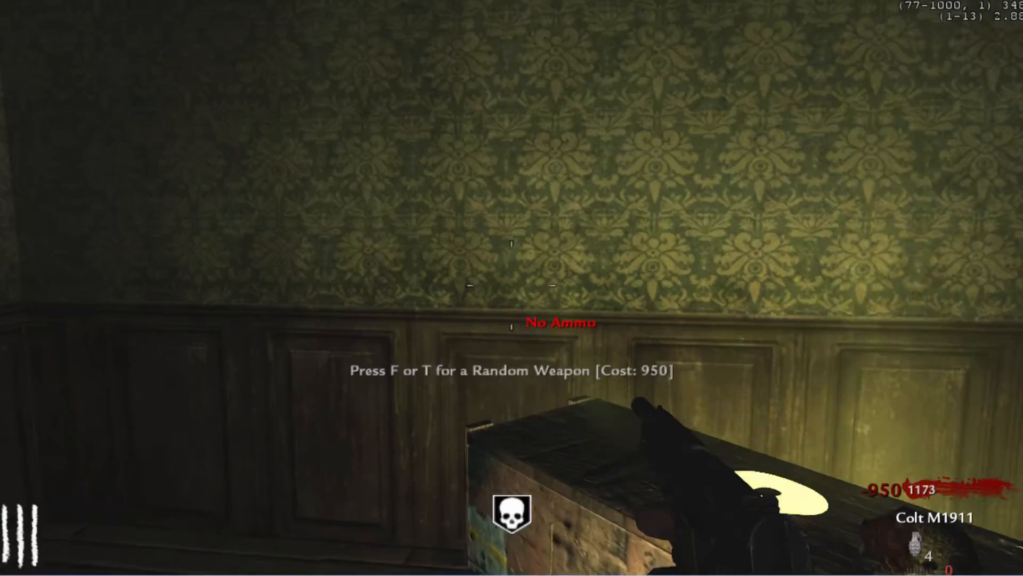
{"action": "key", "text": "w"}
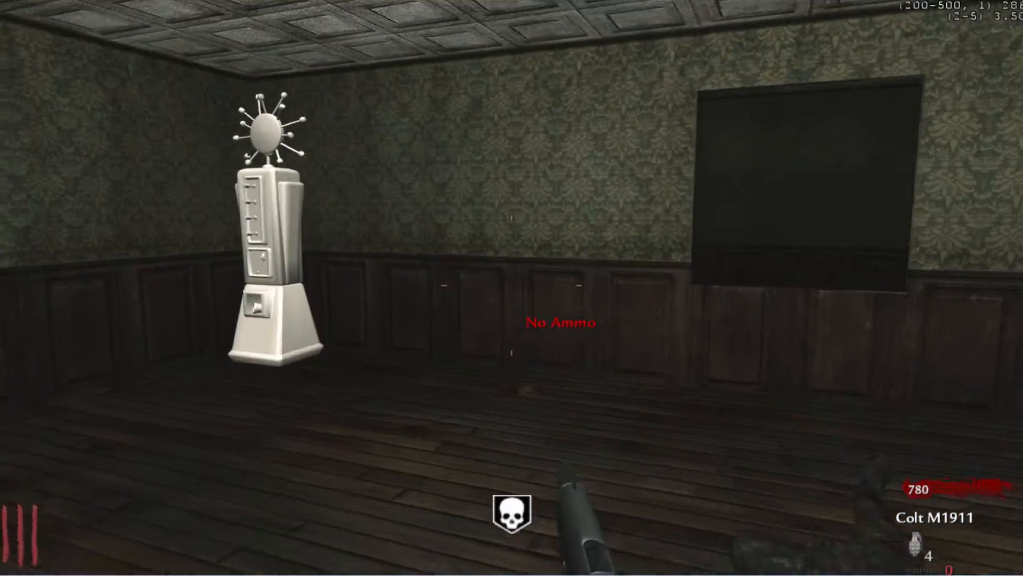
{"action": "key", "text": "f"}
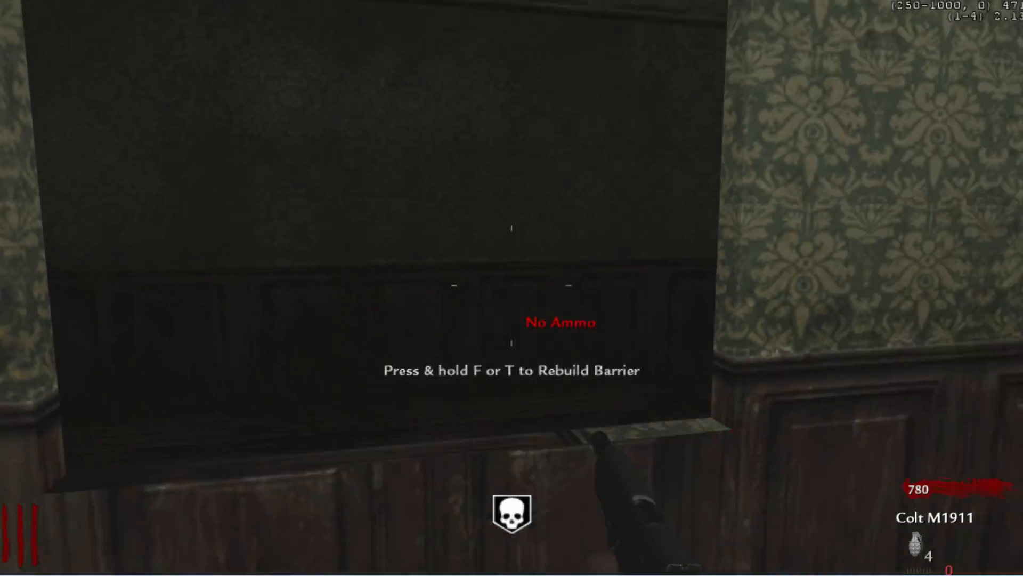
{"action": "key", "text": "w"}
{"action": "key", "text": "f"}
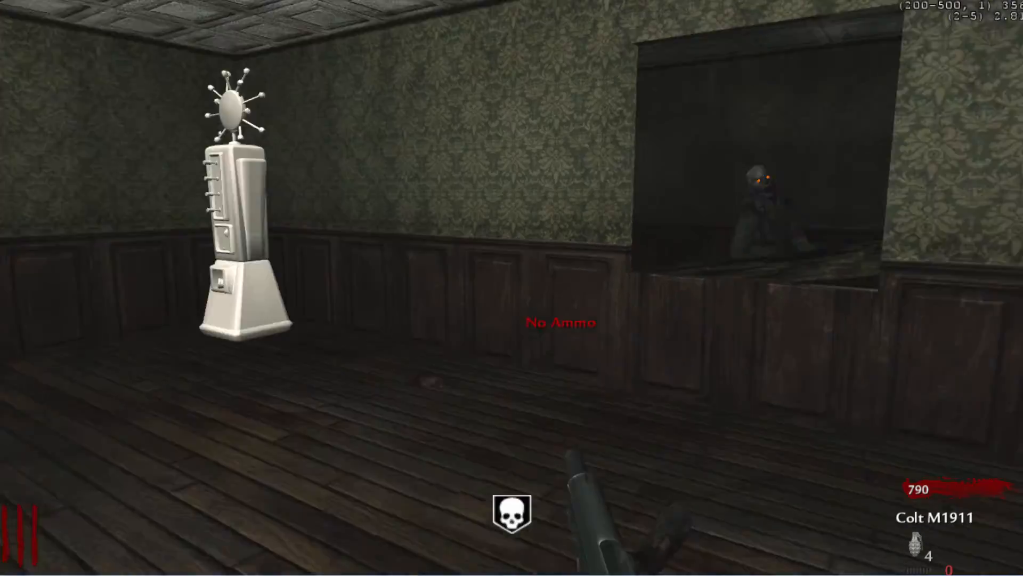
Step: Take the MG42 from the mystery box and shoot the zombies climbing through the windows of both rooms
{"action": "key", "text": "f"}
{"action": "right_click", "coordinate": [511, 287]}
{"action": "left_click", "coordinate": [511, 287]}
{"action": "key", "text": "w"}
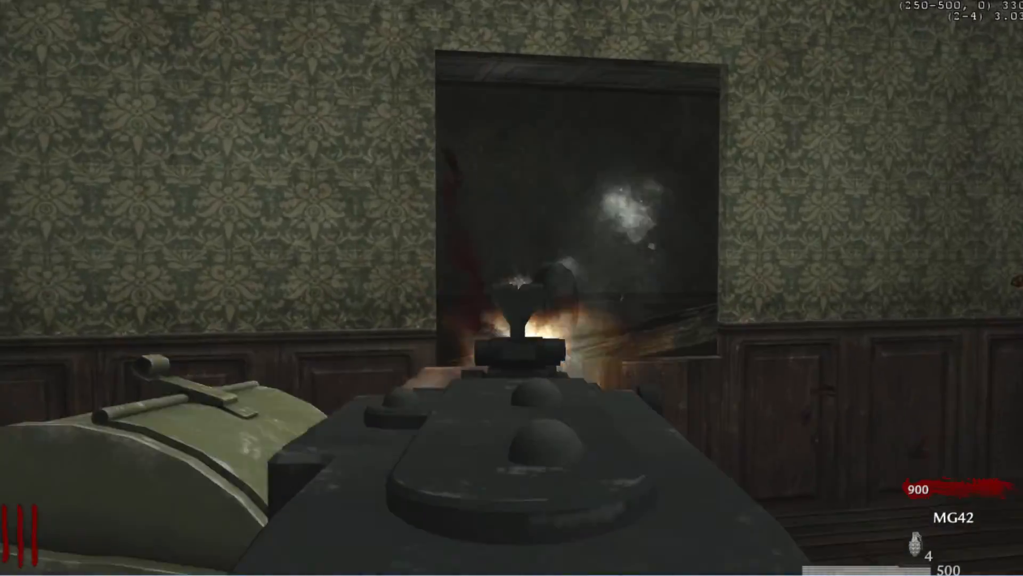
{"action": "key", "text": "w"}
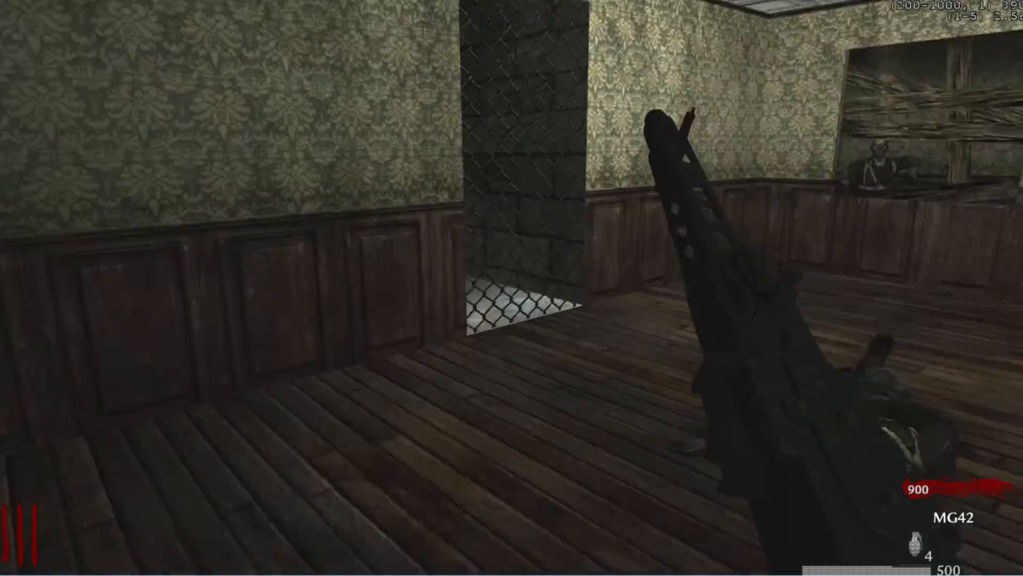
{"action": "key", "text": "w"}
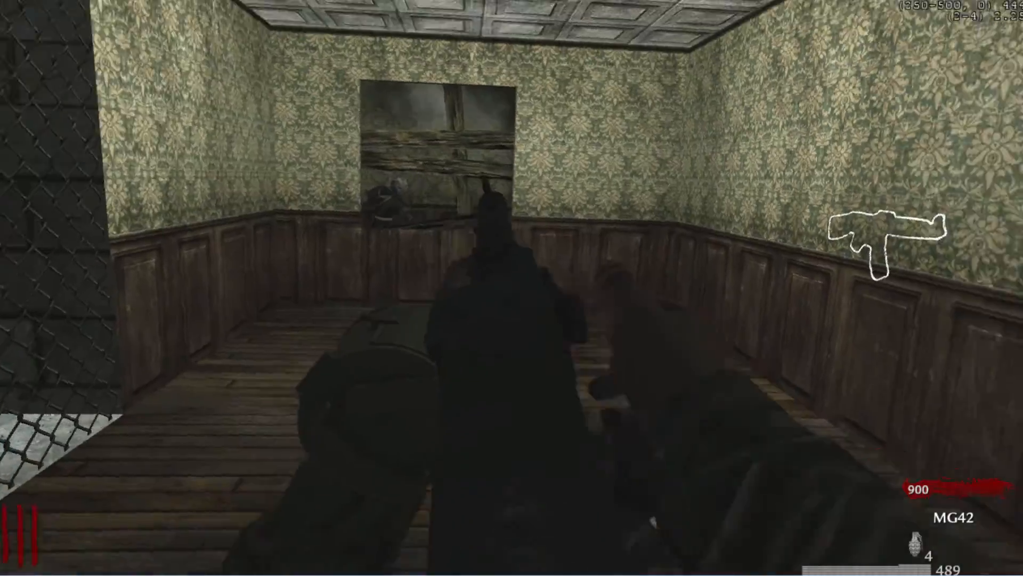
{"action": "right_click", "coordinate": [511, 289]}
{"action": "left_click", "coordinate": [512, 288]}
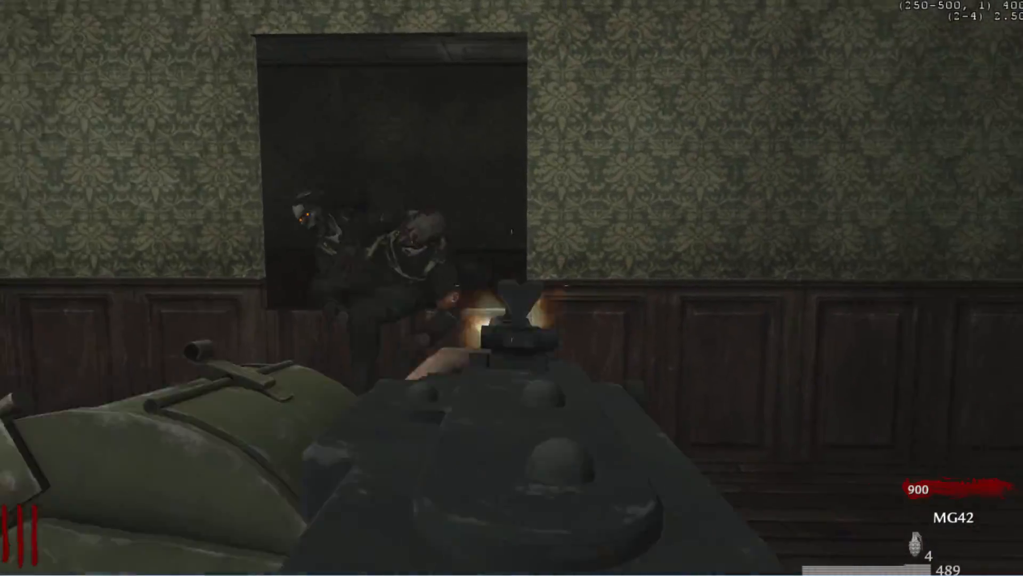
Step: Move up to the open window, reload the MG42 and rebuild the barrier
{"action": "key", "text": "w"}
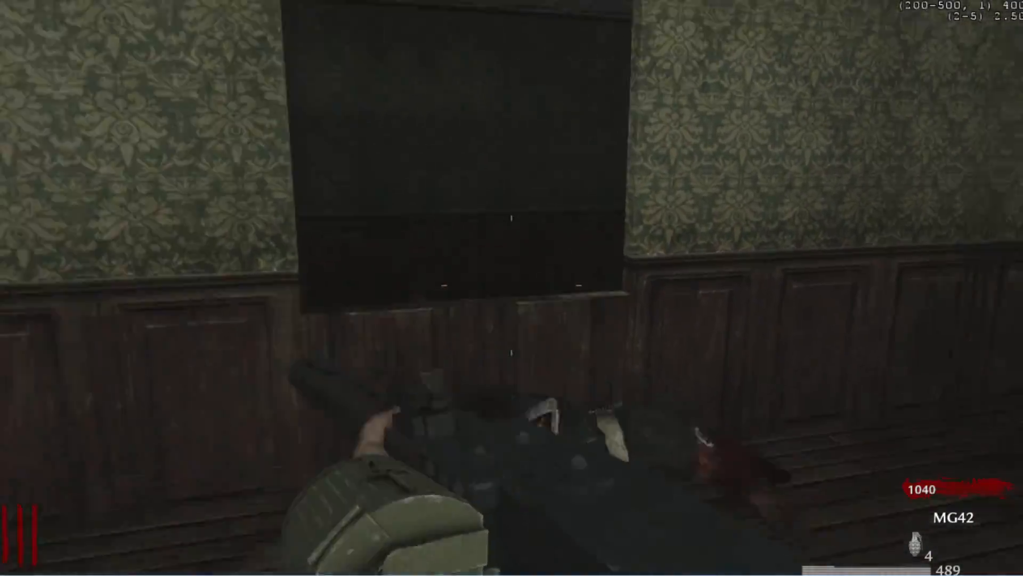
{"action": "key", "text": "r"}
{"action": "key", "text": "f"}
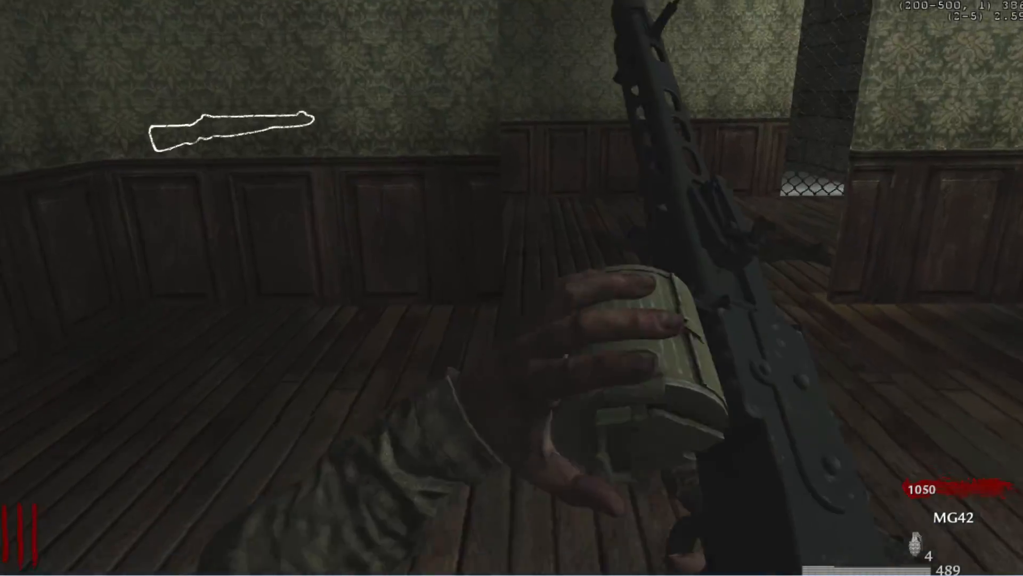
Step: Patrol both rooms with the MG42 and rebuild the window barrier in the room with the rifle outline
{"action": "key", "text": "w"}
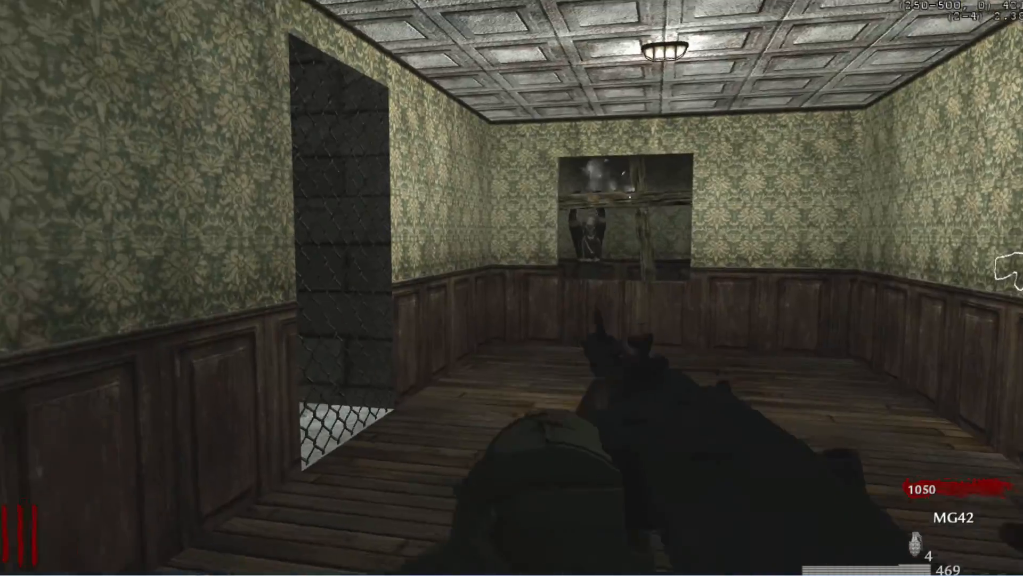
{"action": "key", "text": "w"}
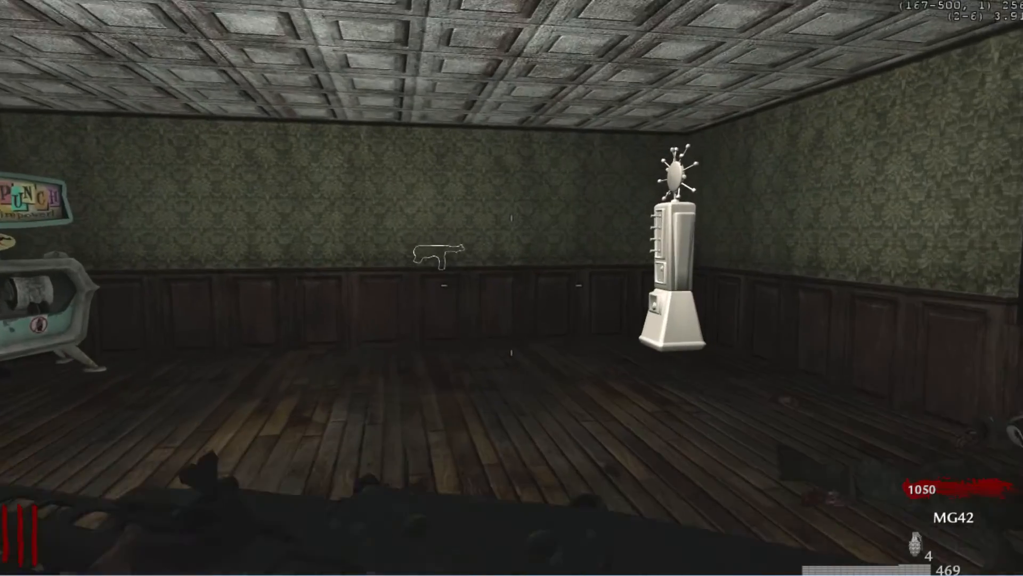
{"action": "key", "text": "f"}
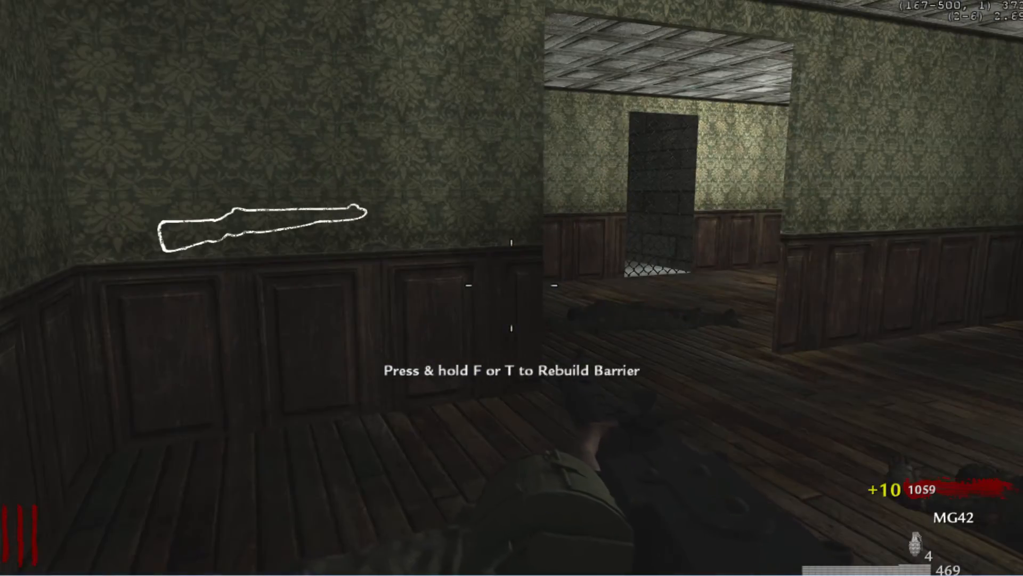
Step: Shoot the zombies behind the partly boarded window with the MG42, then reload it
{"action": "key", "text": "w"}
{"action": "left_click", "coordinate": [511, 286]}
{"action": "right_click", "coordinate": [512, 285]}
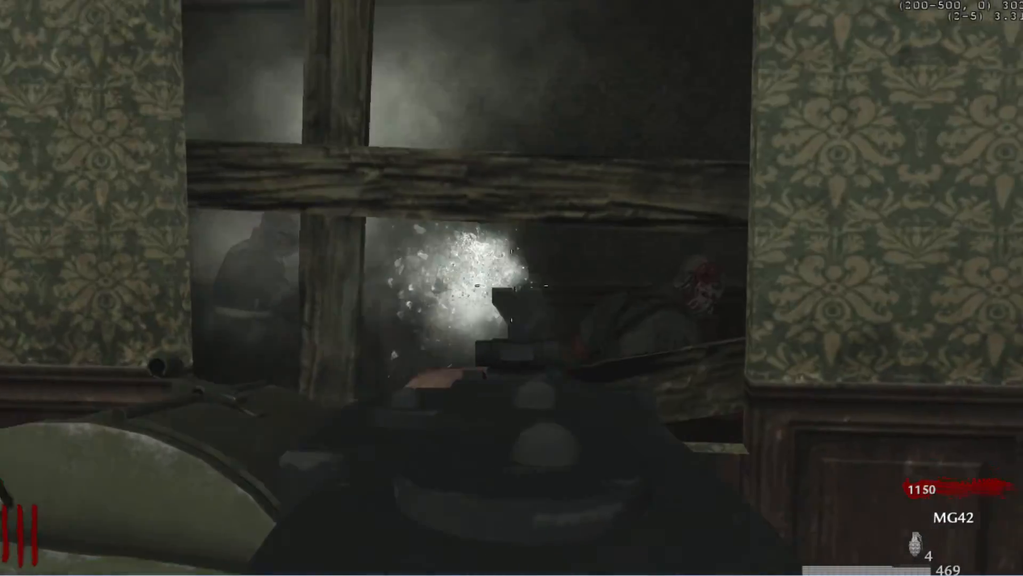
{"action": "key", "text": "s"}
{"action": "right_click", "coordinate": [513, 286]}
{"action": "left_click", "coordinate": [512, 285]}
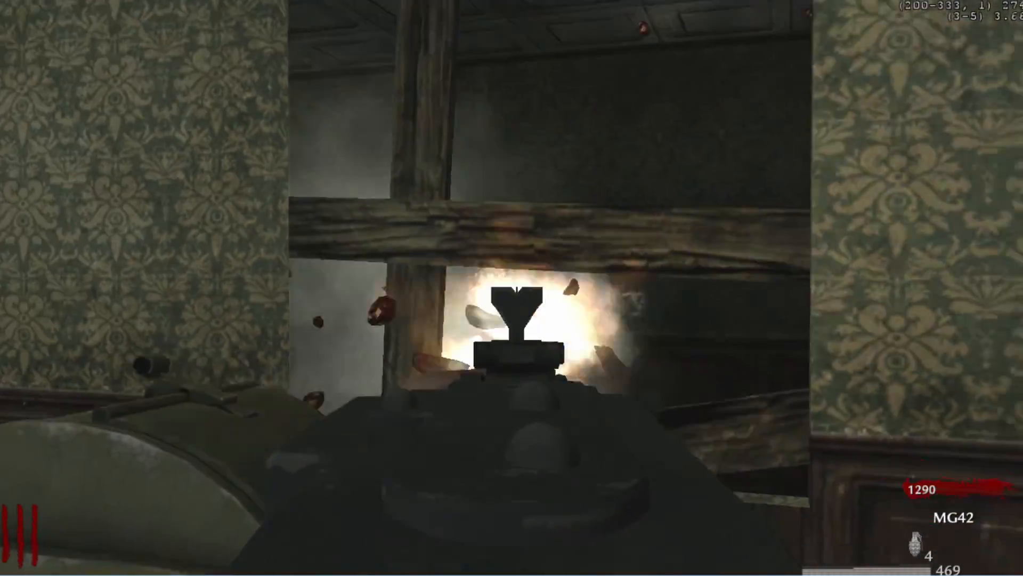
{"action": "key", "text": "r"}
{"action": "key", "text": "w"}
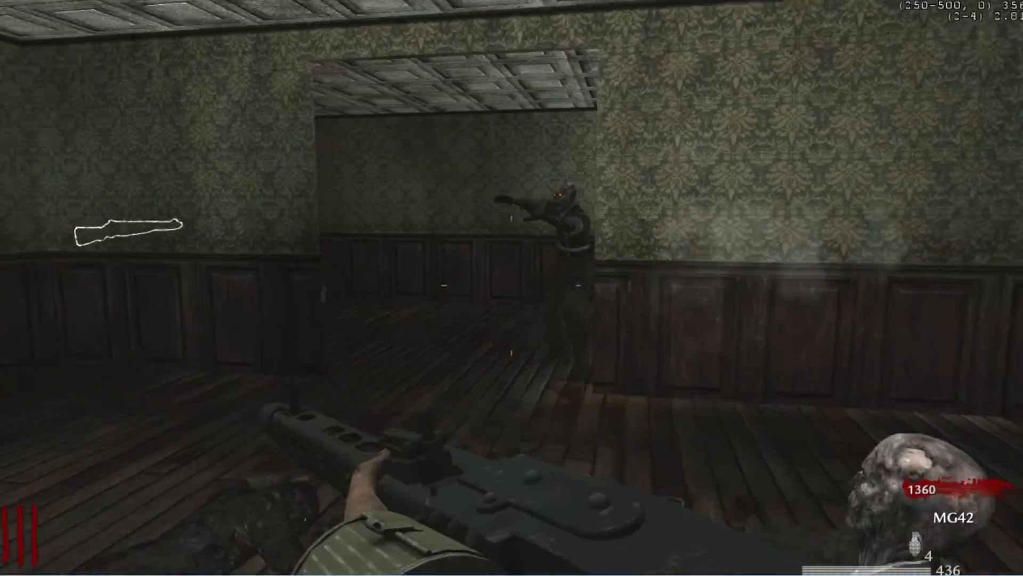
Step: Shoot the zombie in the doorway and those climbing through the open window of the brighter room
{"action": "right_click", "coordinate": [512, 288]}
{"action": "left_click", "coordinate": [512, 287]}
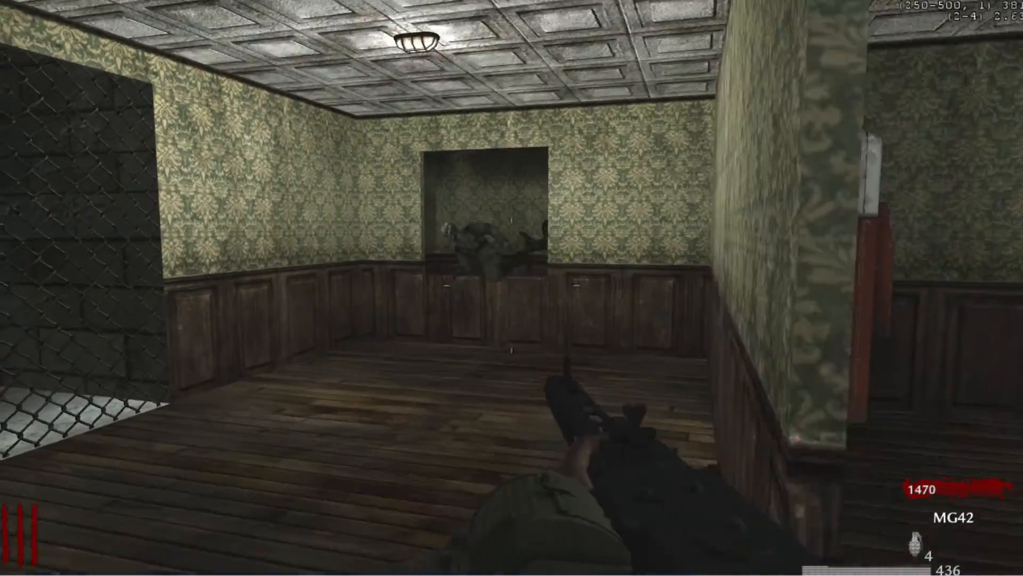
{"action": "right_click", "coordinate": [512, 289]}
{"action": "left_click", "coordinate": [511, 289]}
{"action": "key", "text": "w"}
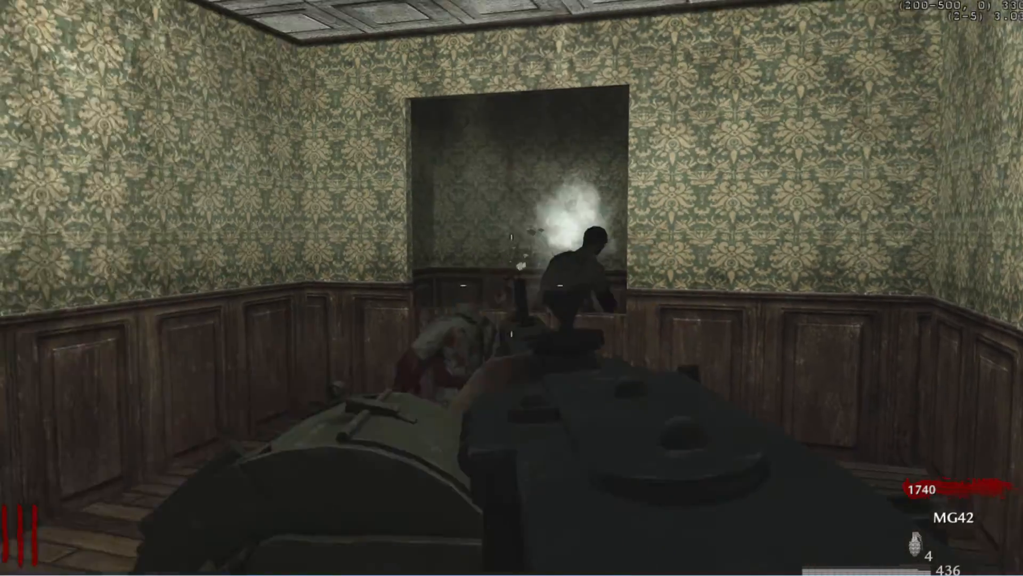
Step: Spend points to open the chain-link opening and check the stone alcove behind it
{"action": "key", "text": "f"}
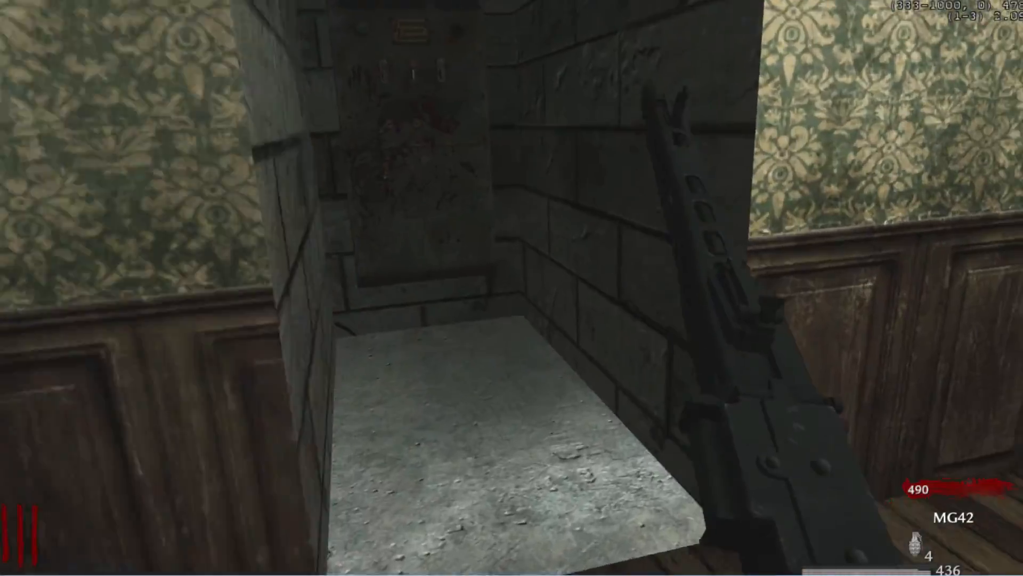
{"action": "key", "text": "w"}
{"action": "key", "text": "f"}
Step: Return to the Pack-a-Punch room and shoot the zombies coming through its unboarded window
{"action": "key", "text": "w"}
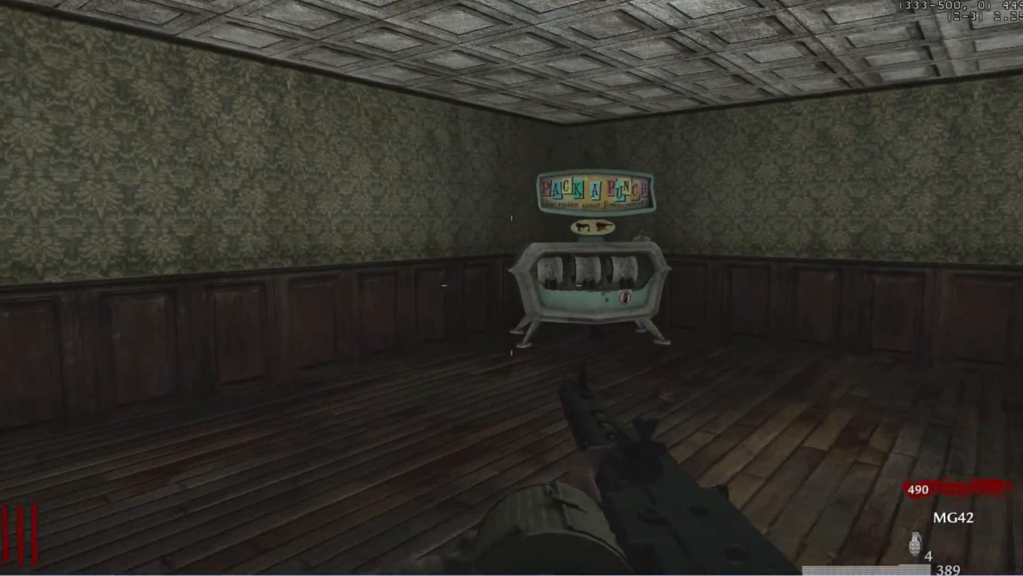
{"action": "key", "text": "w"}
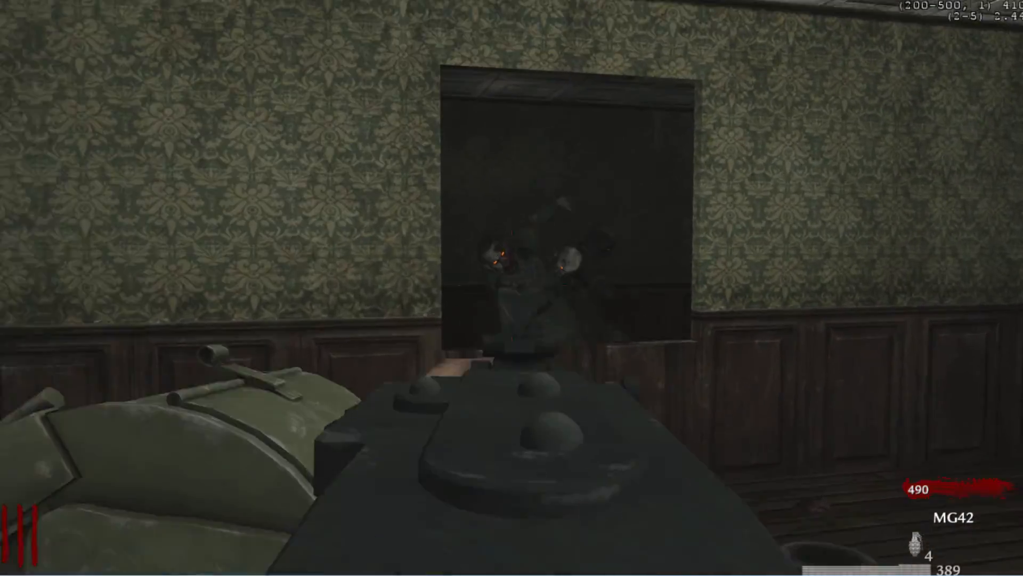
{"action": "left_click", "coordinate": [511, 287]}
{"action": "key", "text": "w"}
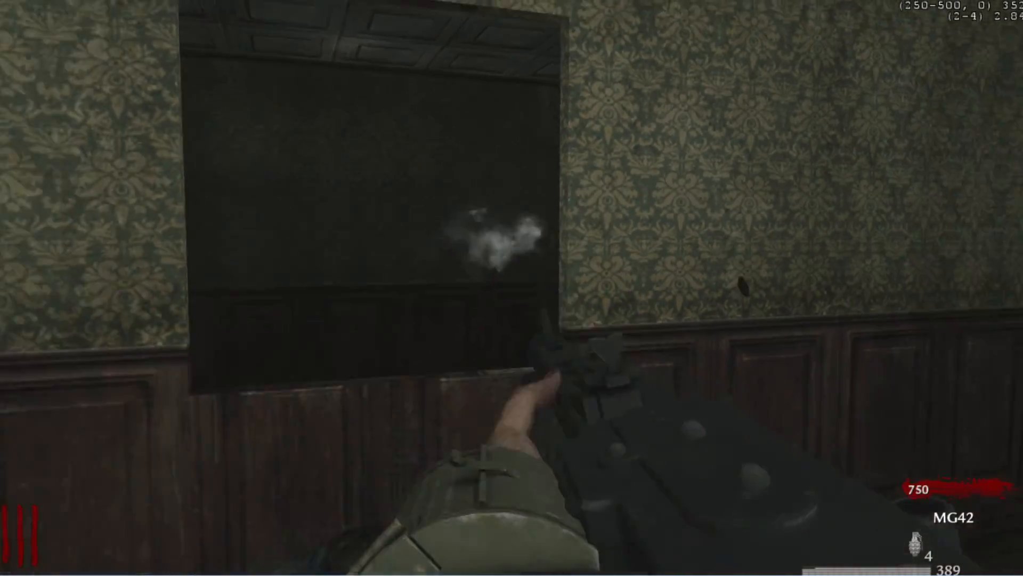
Step: Aim down the MG42's sights and shoot the zombies in the doorway and below the brighter room's window
{"action": "key", "text": "shift+w"}
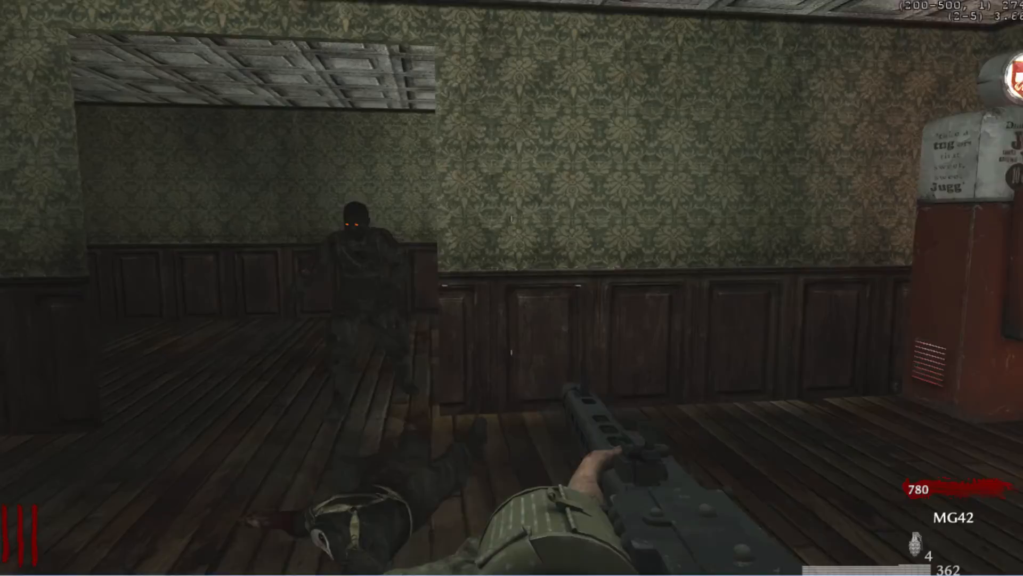
{"action": "right_click", "coordinate": [511, 288]}
{"action": "left_click", "coordinate": [512, 288]}
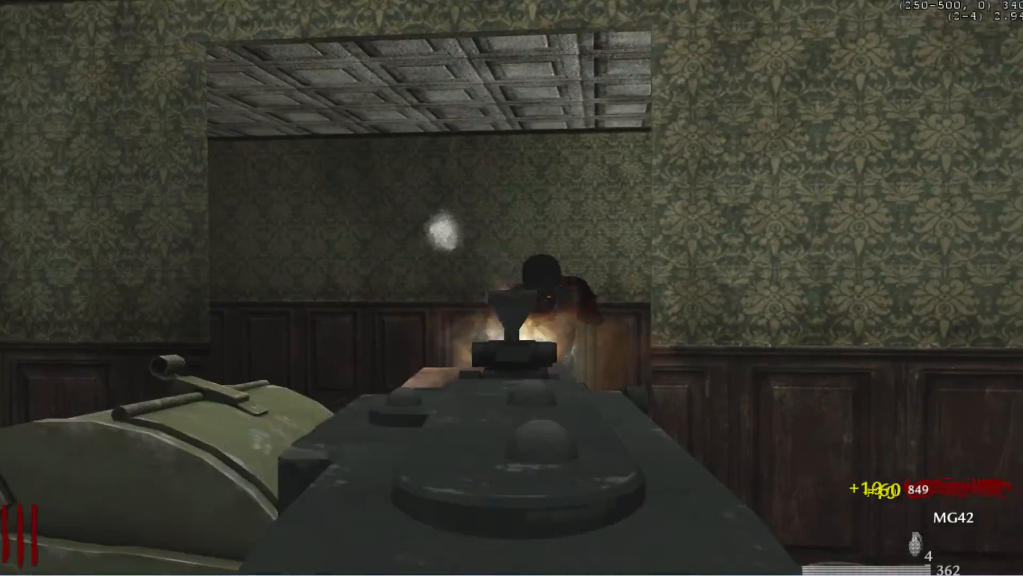
{"action": "right_click", "coordinate": [511, 288]}
{"action": "left_click", "coordinate": [511, 288]}
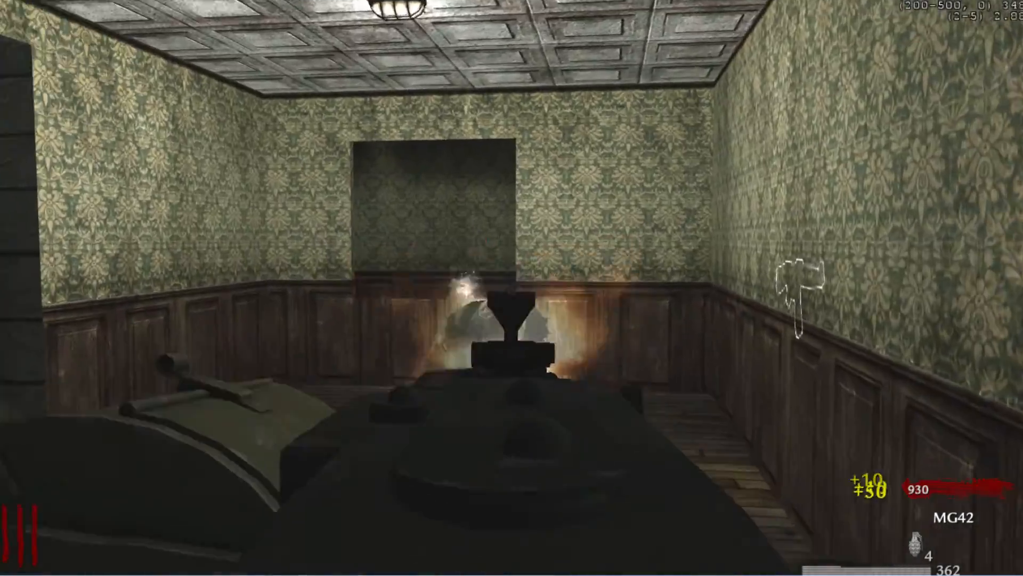
Step: Run to the brighter room's open window, reload the MG42 and rebuild its barrier
{"action": "key", "text": "shift+w"}
{"action": "key", "text": "r"}
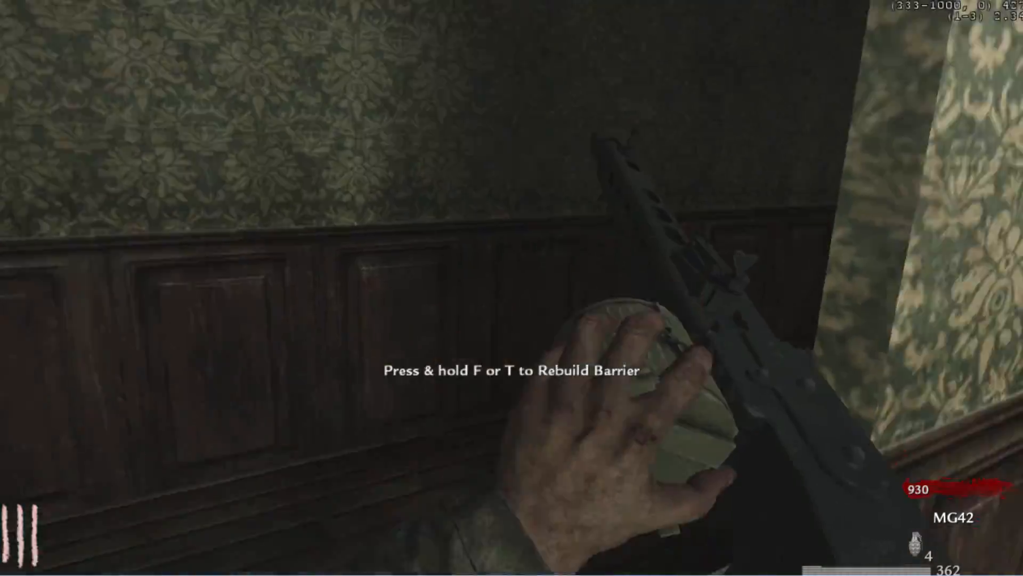
{"action": "key", "text": "f"}
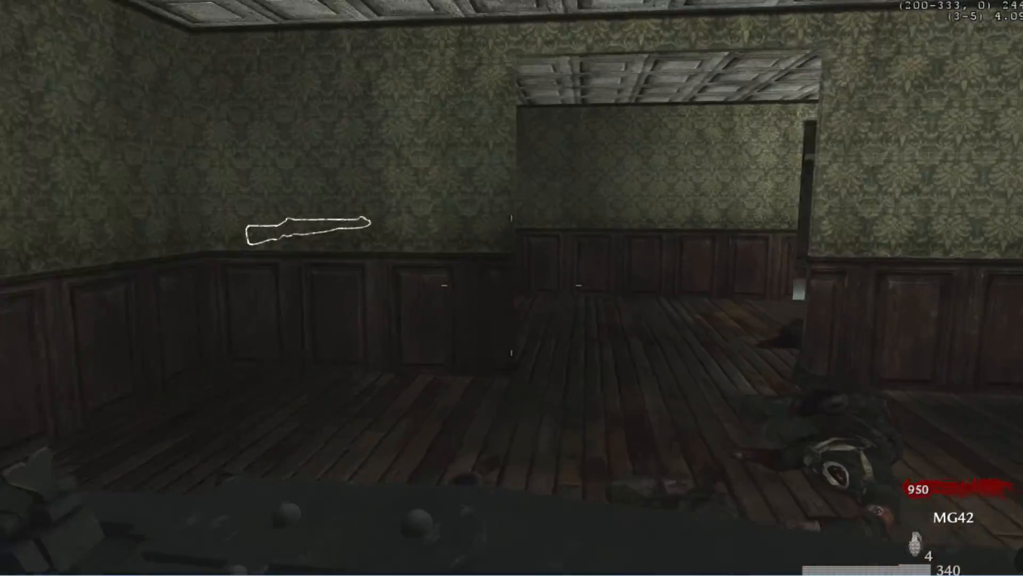
Step: Move through the darker room and shoot the first zombies of the new round
{"action": "key", "text": "w"}
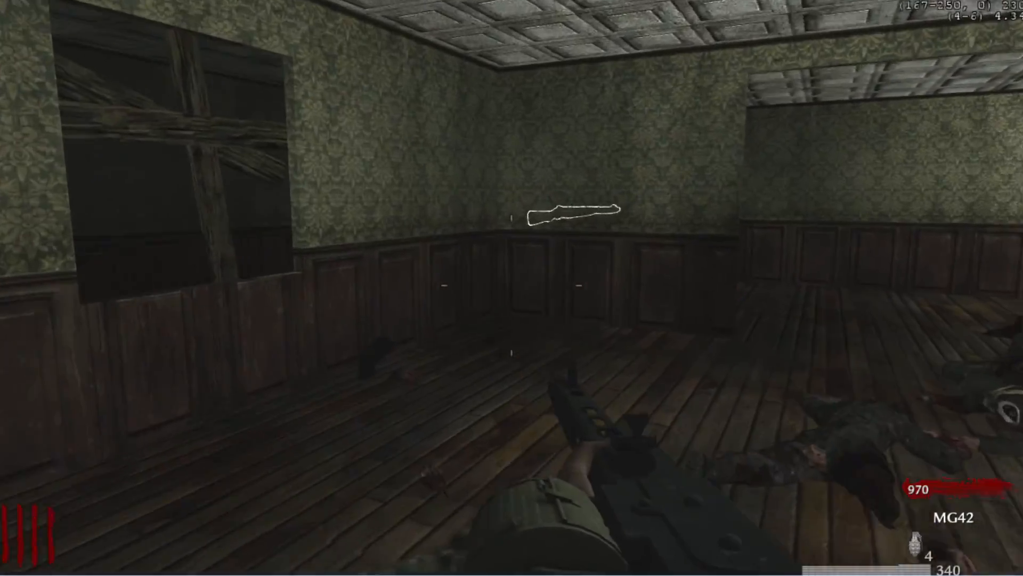
{"action": "left_click", "coordinate": [512, 285]}
{"action": "right_click", "coordinate": [512, 286]}
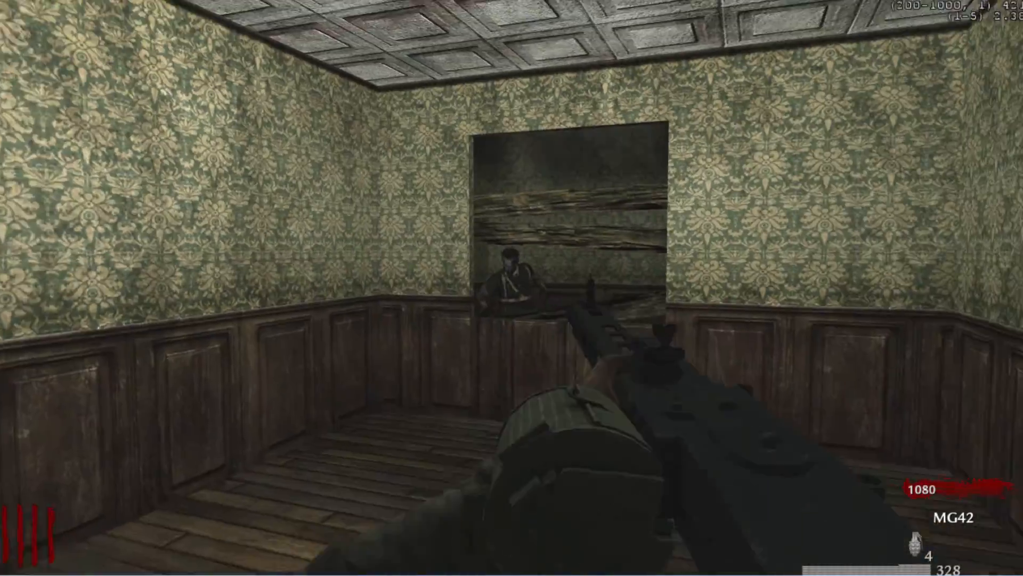
Step: Shoot the zombies at the brighter room's partly boarded window, reloading the MG42 and rebuilding the barrier between attacks
{"action": "key", "text": "w"}
{"action": "right_click", "coordinate": [512, 288]}
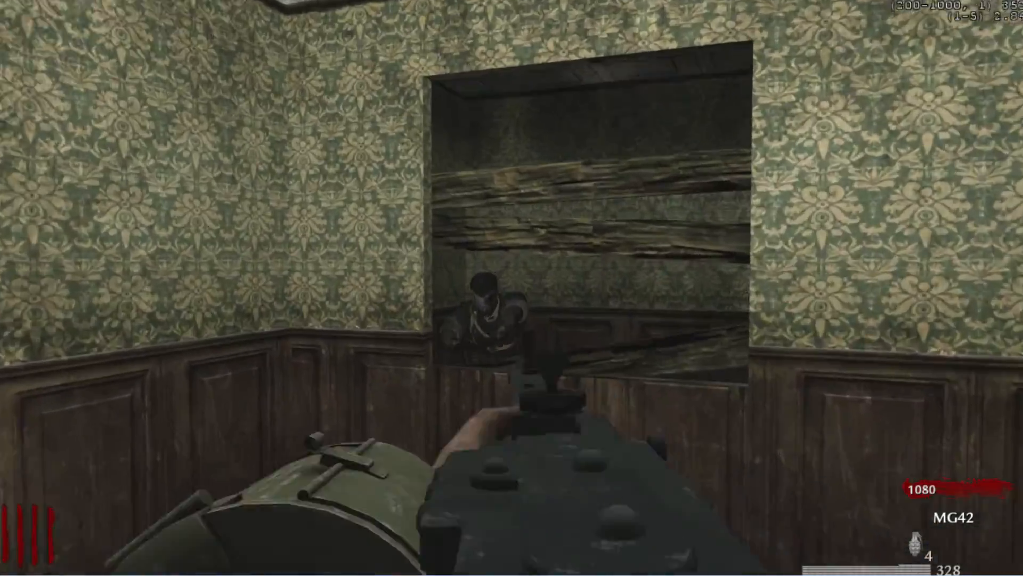
{"action": "left_click", "coordinate": [511, 288]}
{"action": "key", "text": "r"}
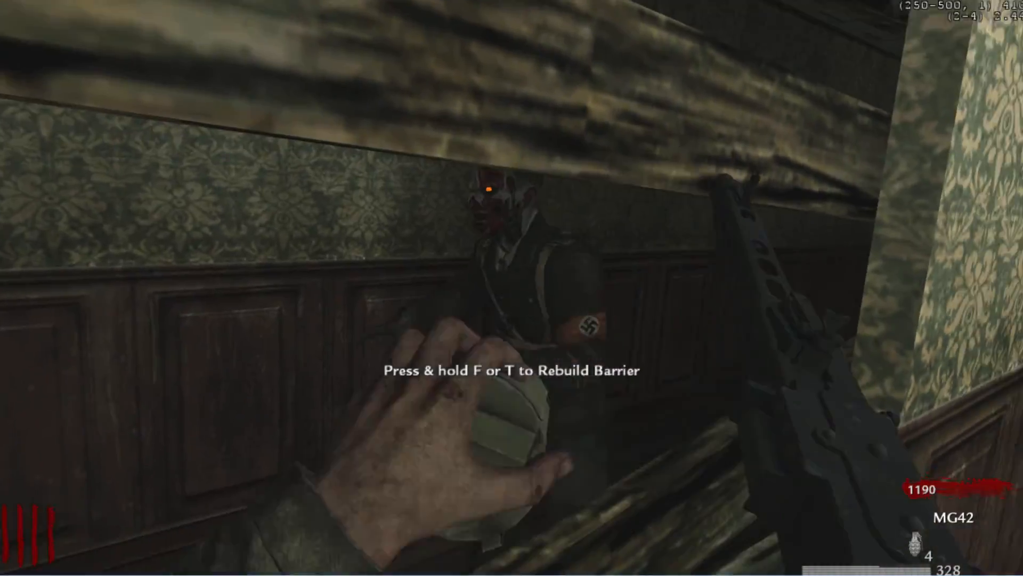
{"action": "key", "text": "f"}
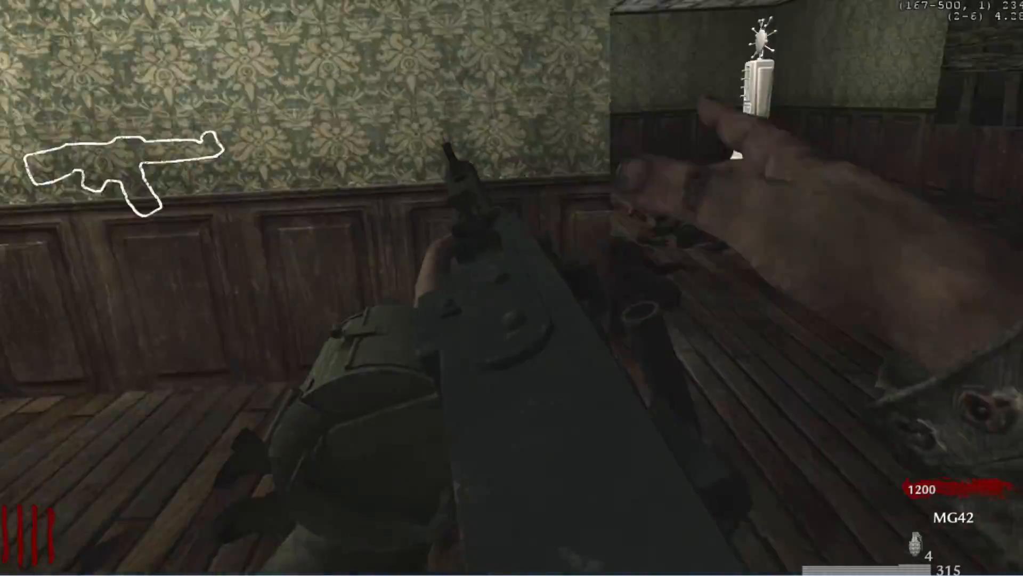
{"action": "key", "text": "w"}
{"action": "left_click", "coordinate": [512, 289]}
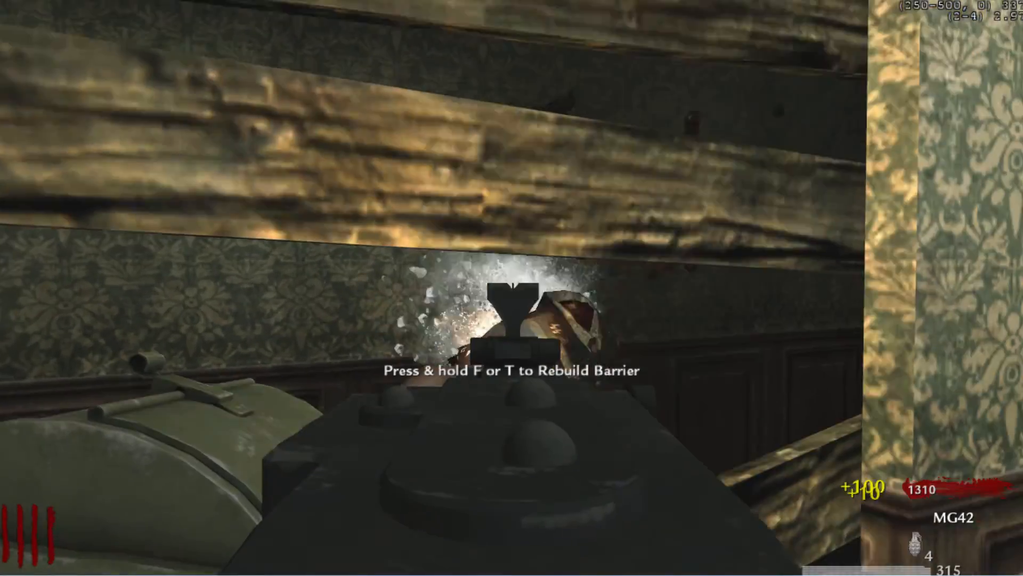